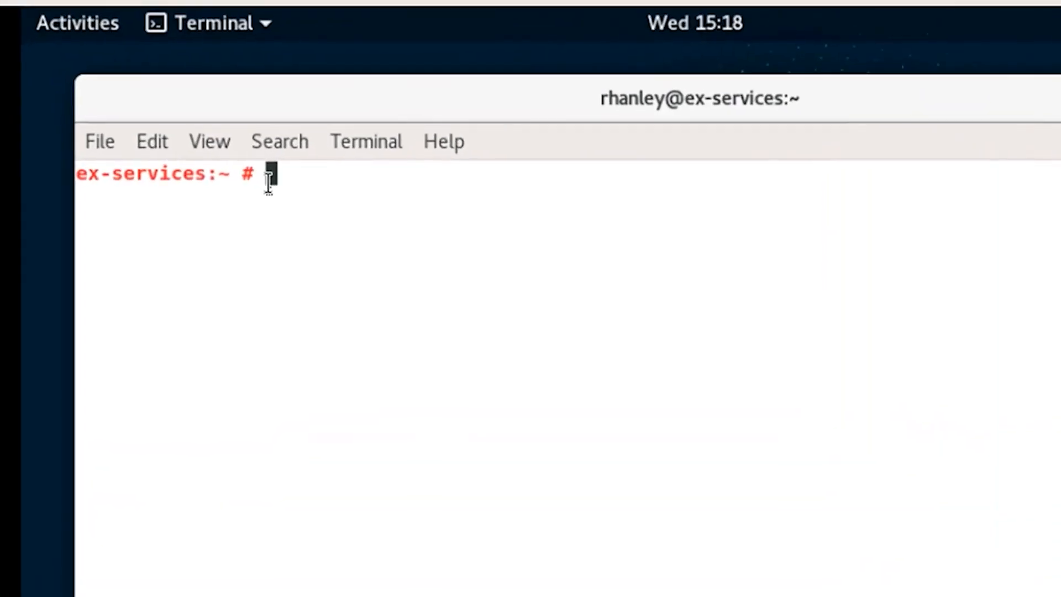
Run rmt-cli products list | cut -d"|" -f2-4 | more to page product IDs, names and versions.
{"action": "type", "text": "rmt-cli"}
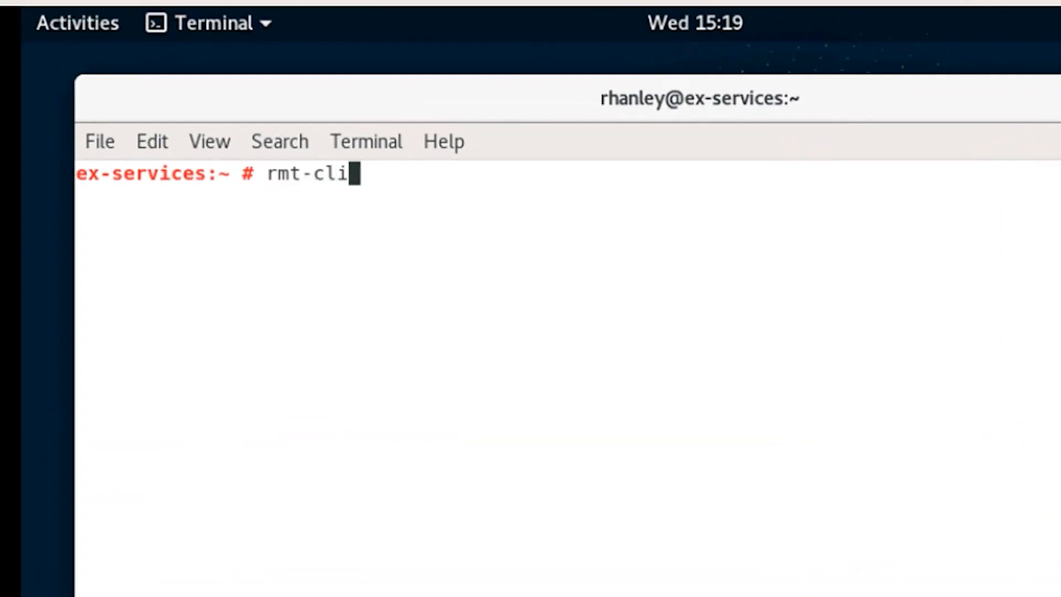
{"action": "type", "text": " pr"}
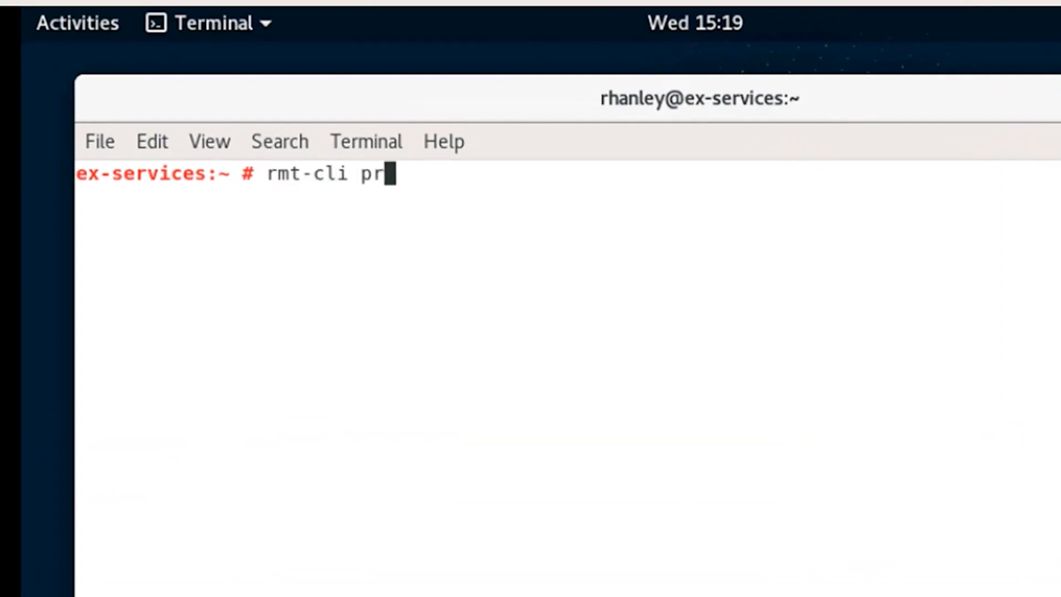
{"action": "type", "text": "oducts "}
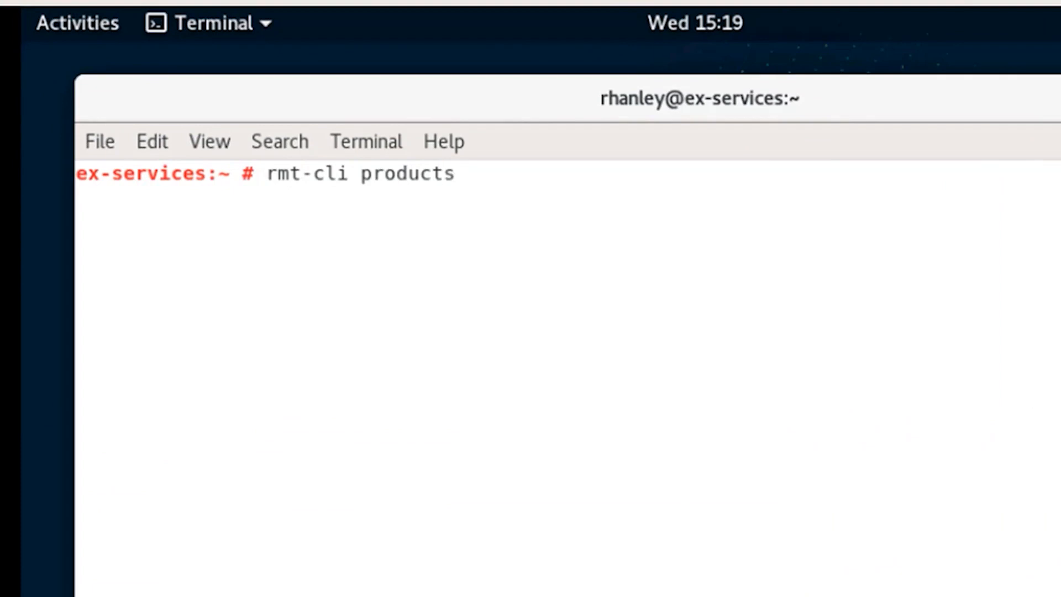
{"action": "type", "text": "list | cut"}
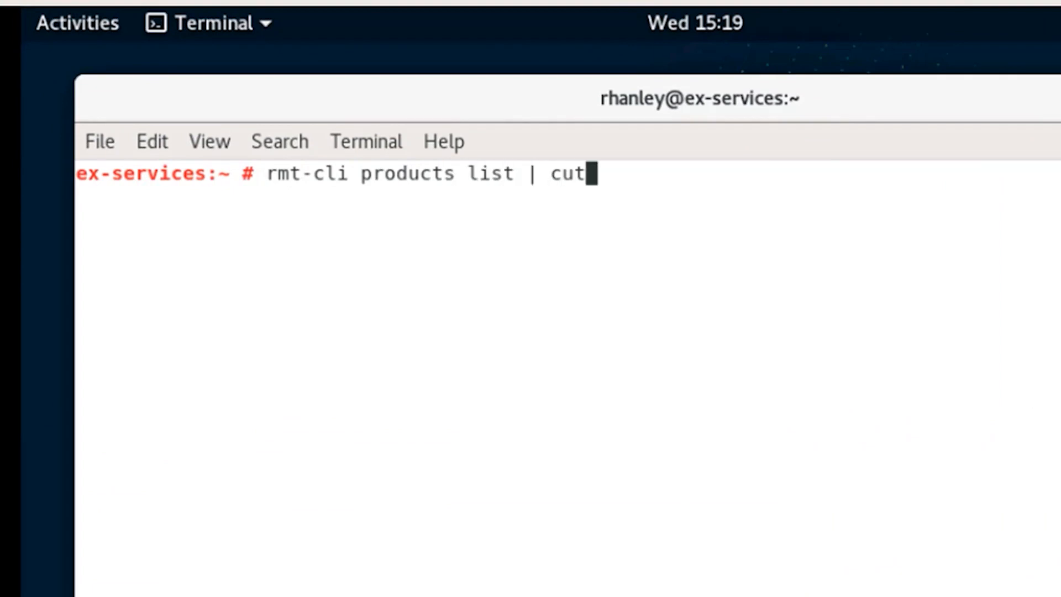
{"action": "type", "text": " -"}
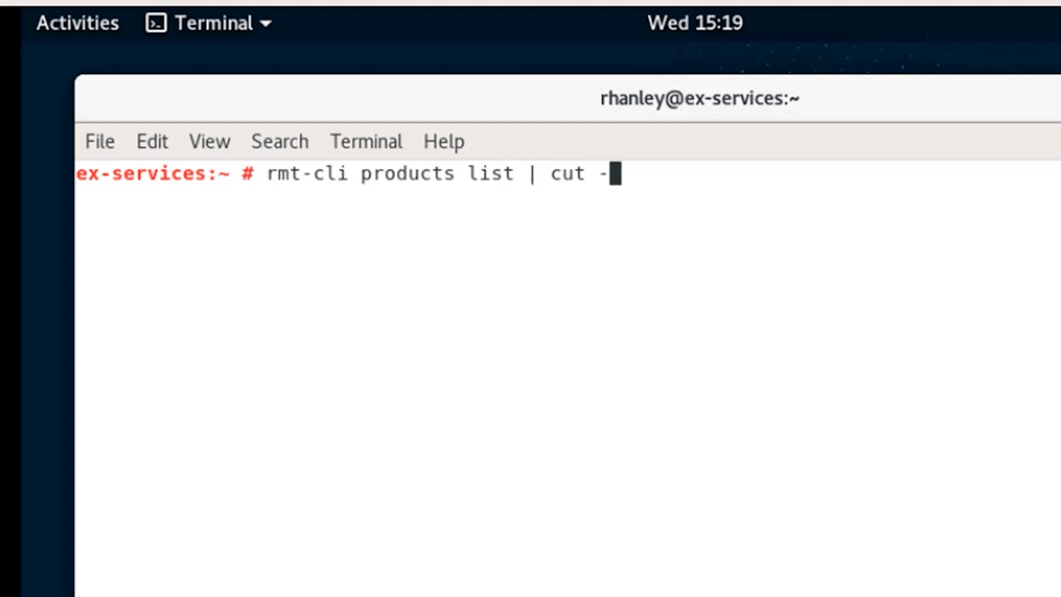
{"action": "type", "text": "d\"|\""}
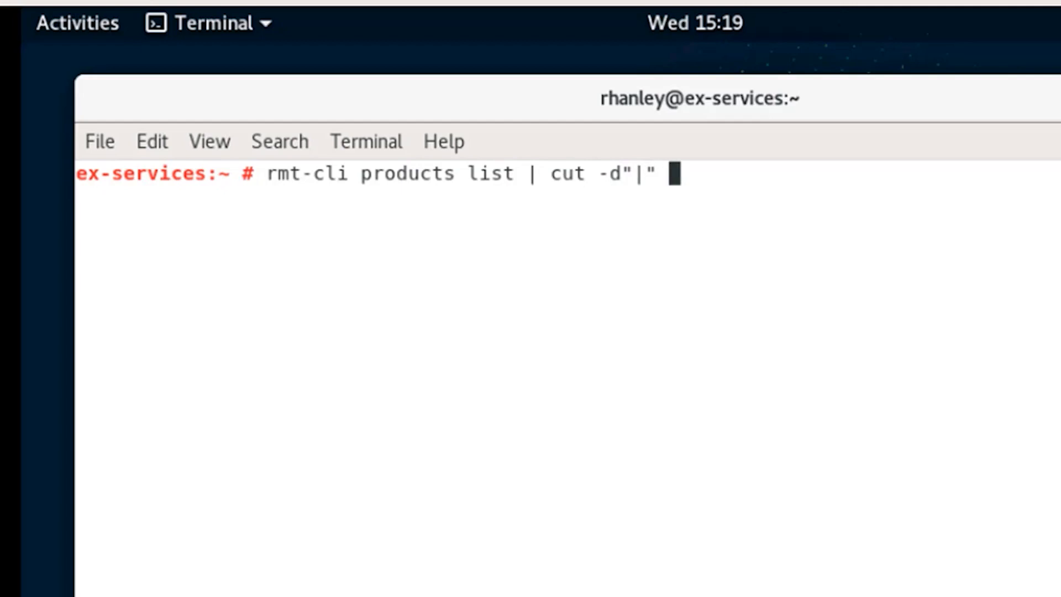
{"action": "type", "text": " -f"}
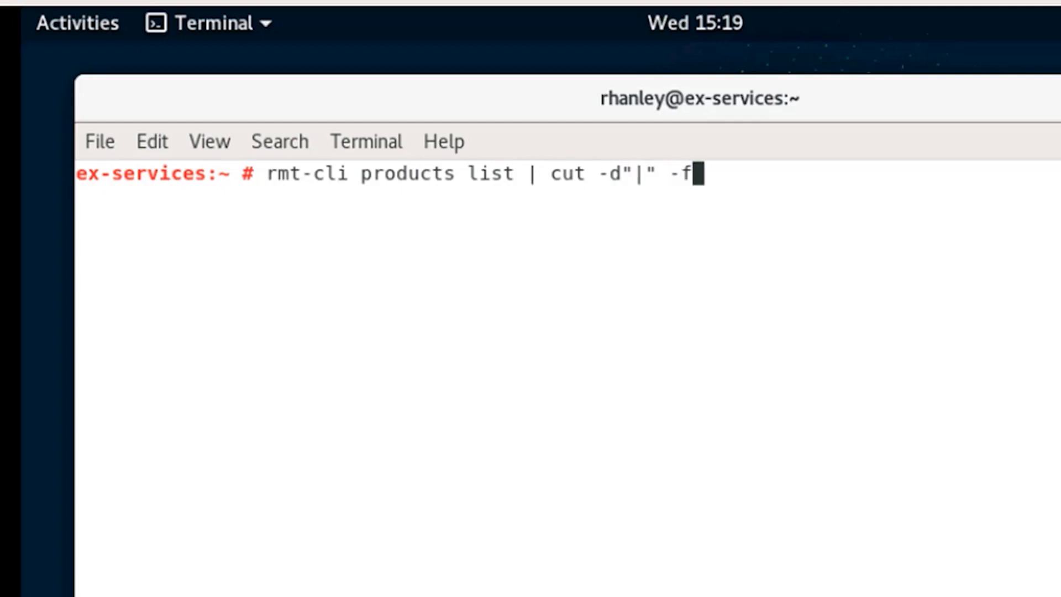
{"action": "type", "text": "2-"}
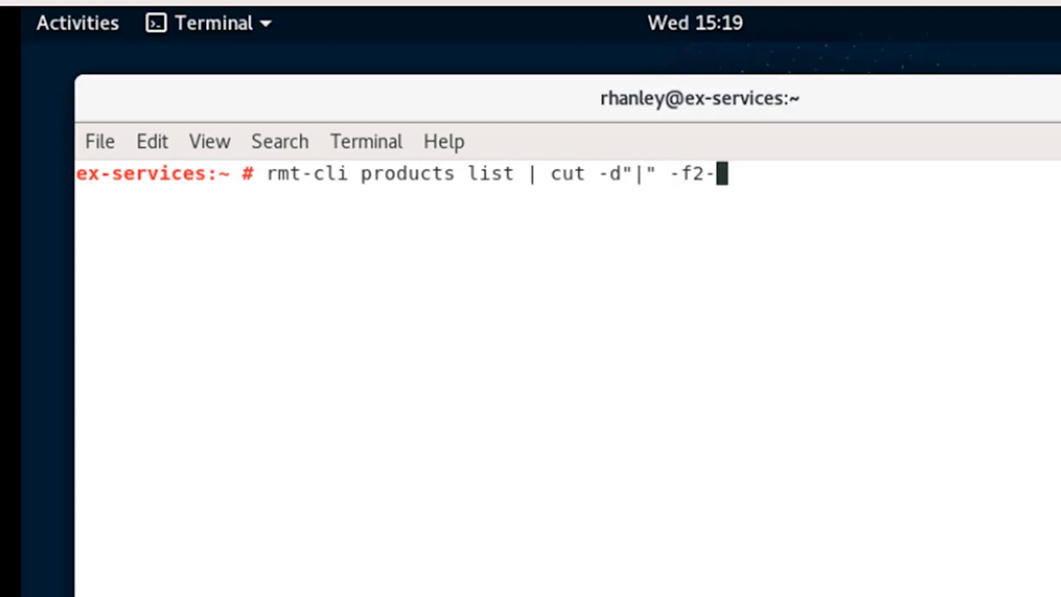
{"action": "type", "text": "4 |"}
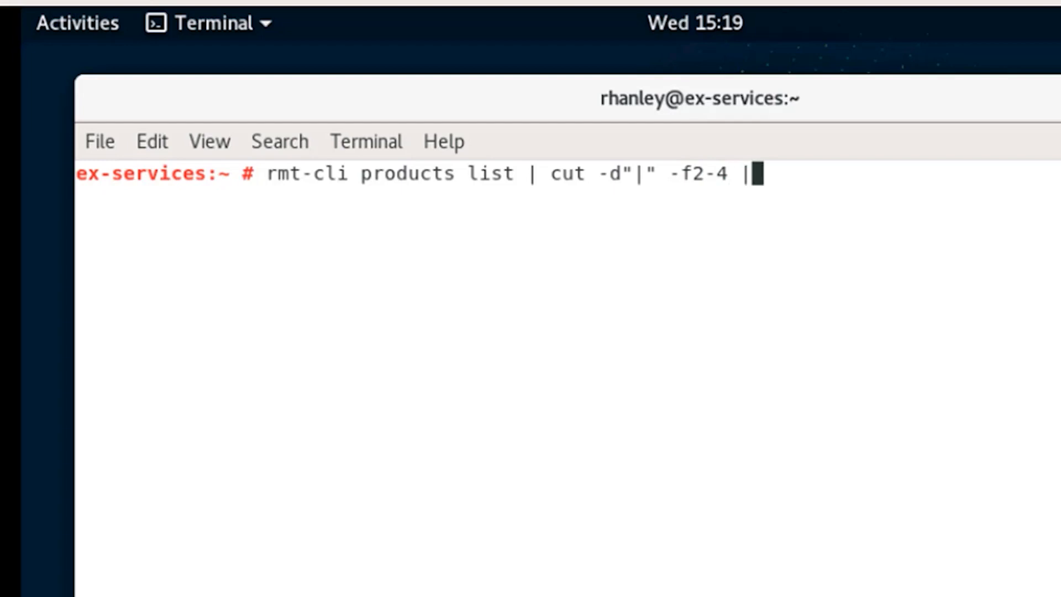
{"action": "type", "text": " more"}
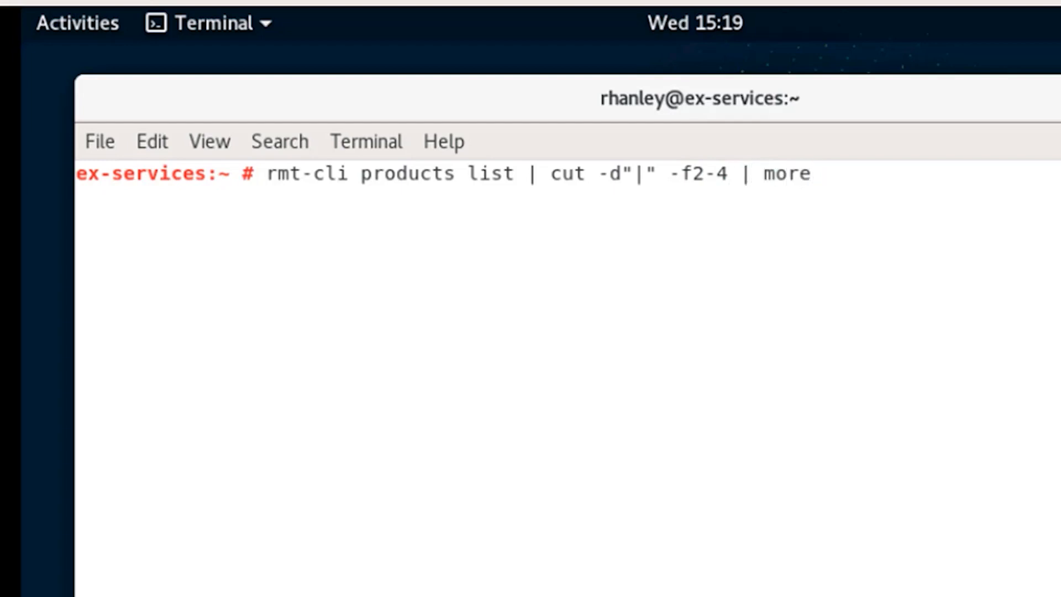
{"action": "key", "text": "Return"}
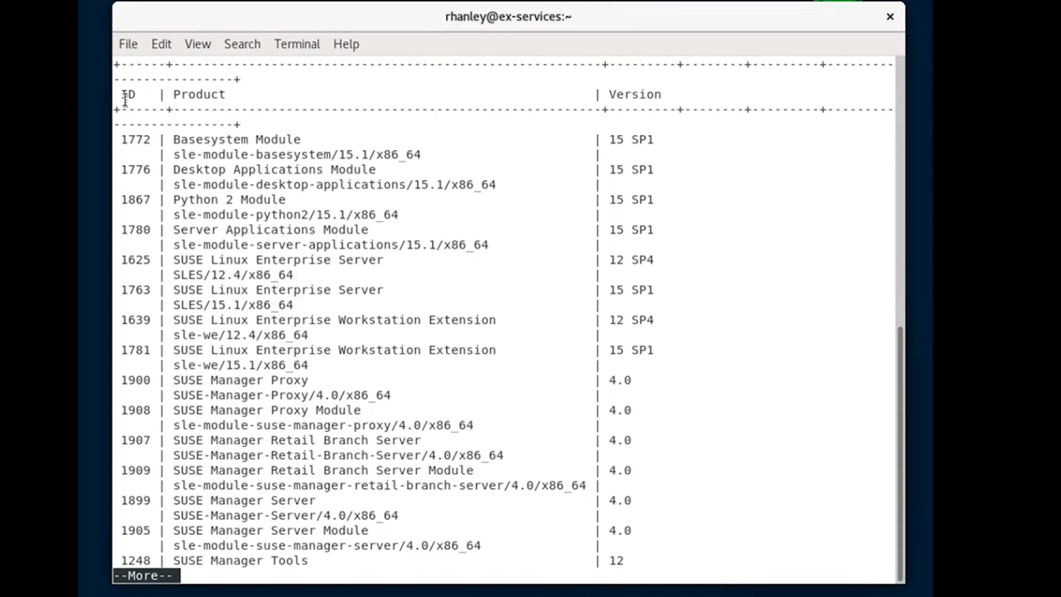
Highlight the ID, Product and Version column headings of the product table.
{"action": "left_click_drag", "start_coordinate": [124, 97], "coordinate": [136, 98]}
{"action": "left_click", "coordinate": [175, 96]}
{"action": "left_click_drag", "start_coordinate": [176, 95], "coordinate": [226, 95]}
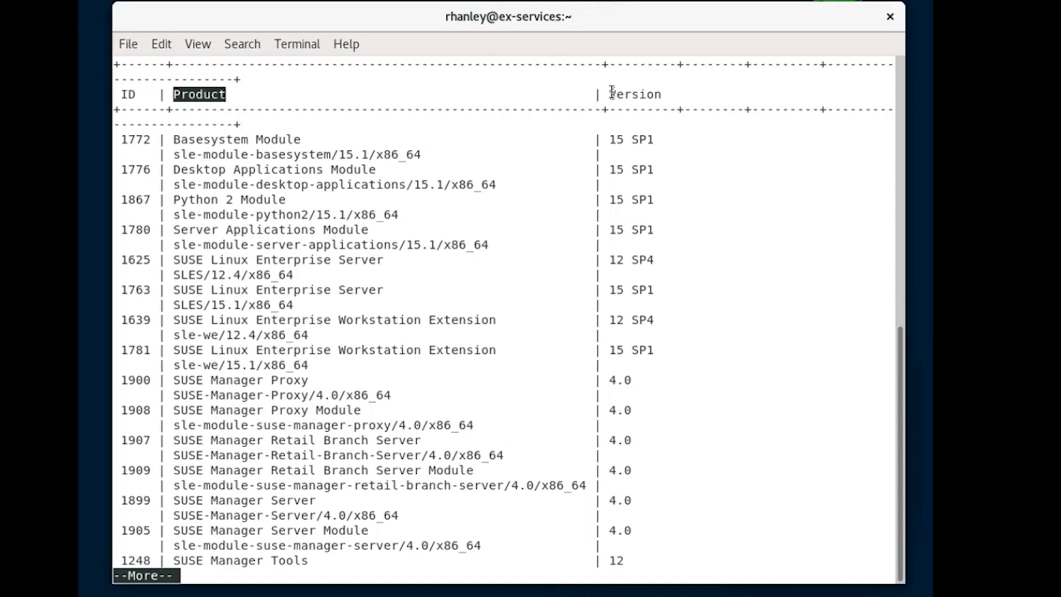
{"action": "left_click_drag", "start_coordinate": [612, 94], "coordinate": [659, 94]}
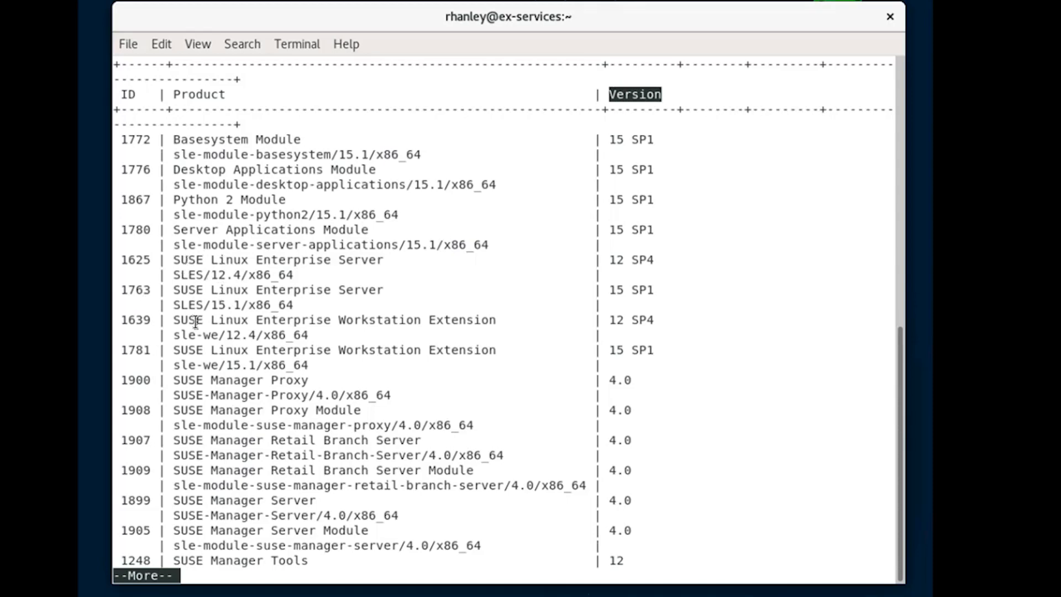
{"action": "left_click", "coordinate": [195, 382]}
Highlight the SUSE Manager Proxy 1900 and SUSE Manager Proxy Module 1908 entries.
{"action": "left_click_drag", "start_coordinate": [121, 381], "coordinate": [241, 382]}
{"action": "left_click_drag", "start_coordinate": [344, 395], "coordinate": [396, 395]}
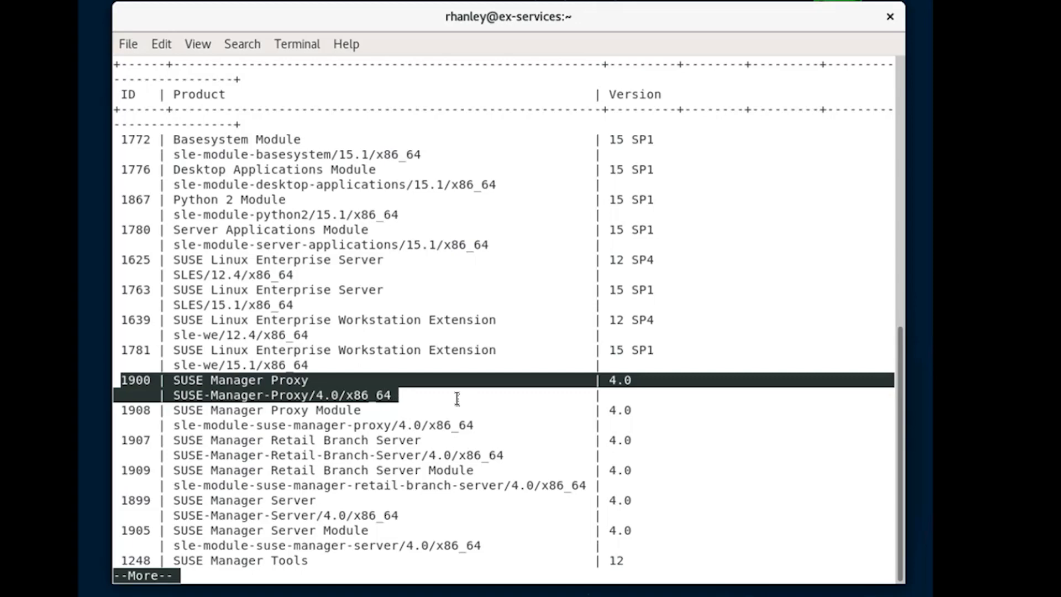
{"action": "left_click", "coordinate": [122, 412]}
{"action": "left_click_drag", "start_coordinate": [123, 412], "coordinate": [478, 424]}
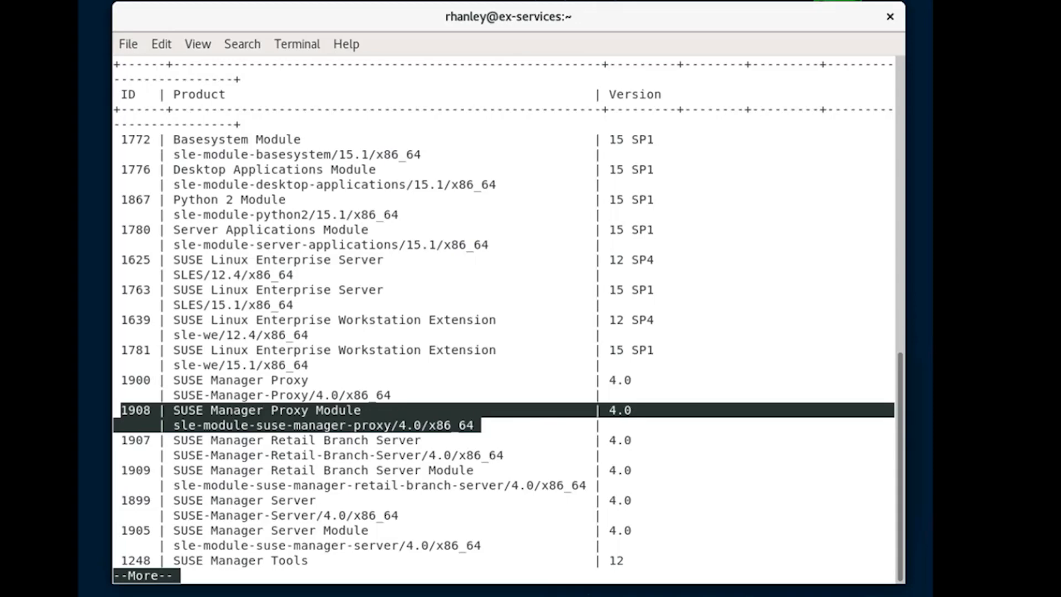
Page to the end and highlight SUSE Manager Server 1899, Server Module 1905 and Tools 1712.
{"action": "key", "text": "space"}
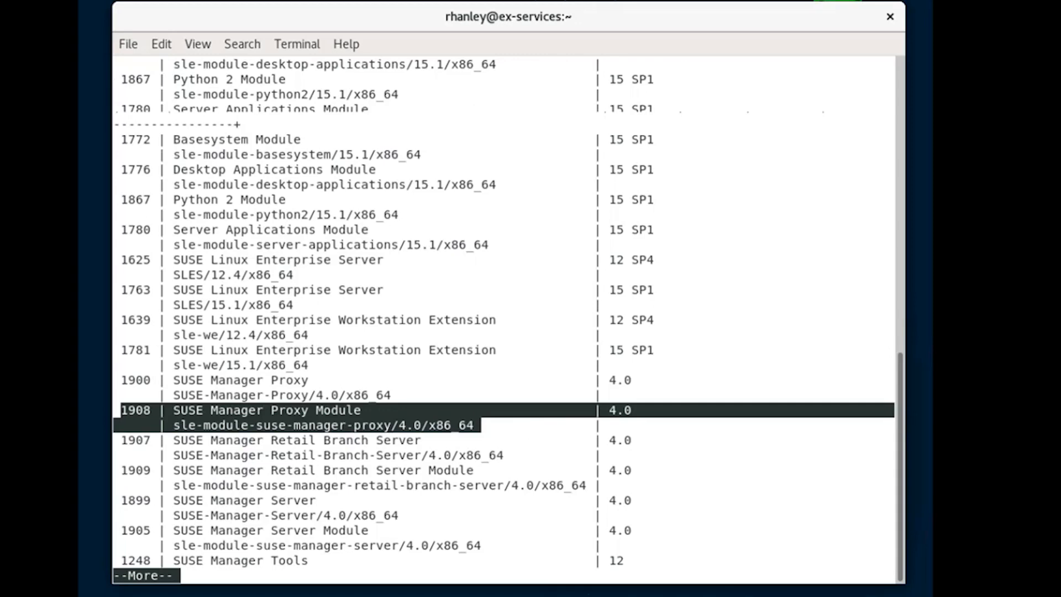
{"action": "key", "text": "space"}
{"action": "left_click_drag", "start_coordinate": [121, 380], "coordinate": [406, 394]}
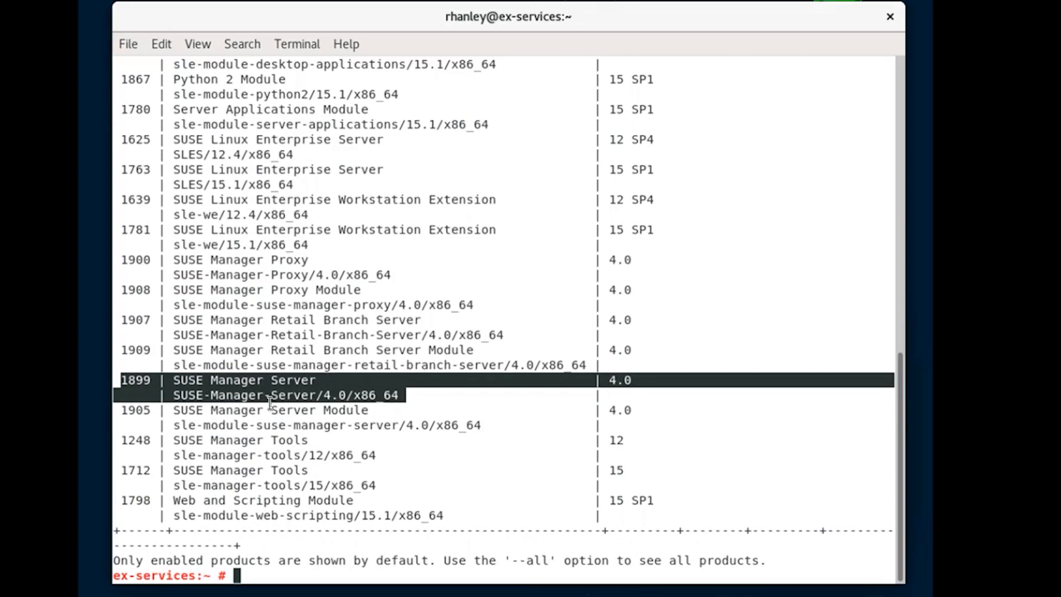
{"action": "left_click_drag", "start_coordinate": [123, 411], "coordinate": [489, 426]}
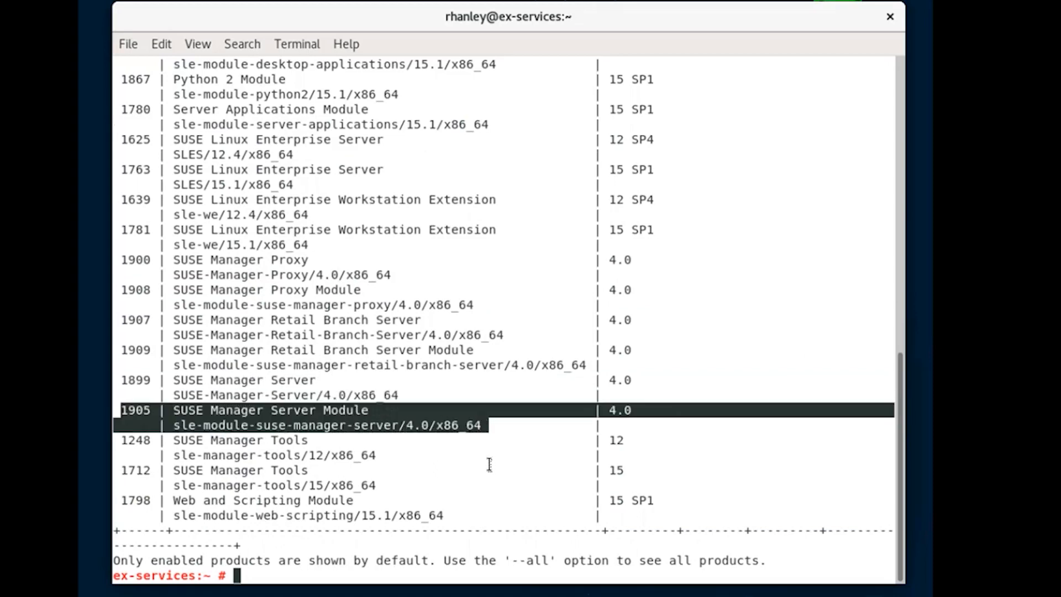
{"action": "left_click_drag", "start_coordinate": [122, 470], "coordinate": [387, 486]}
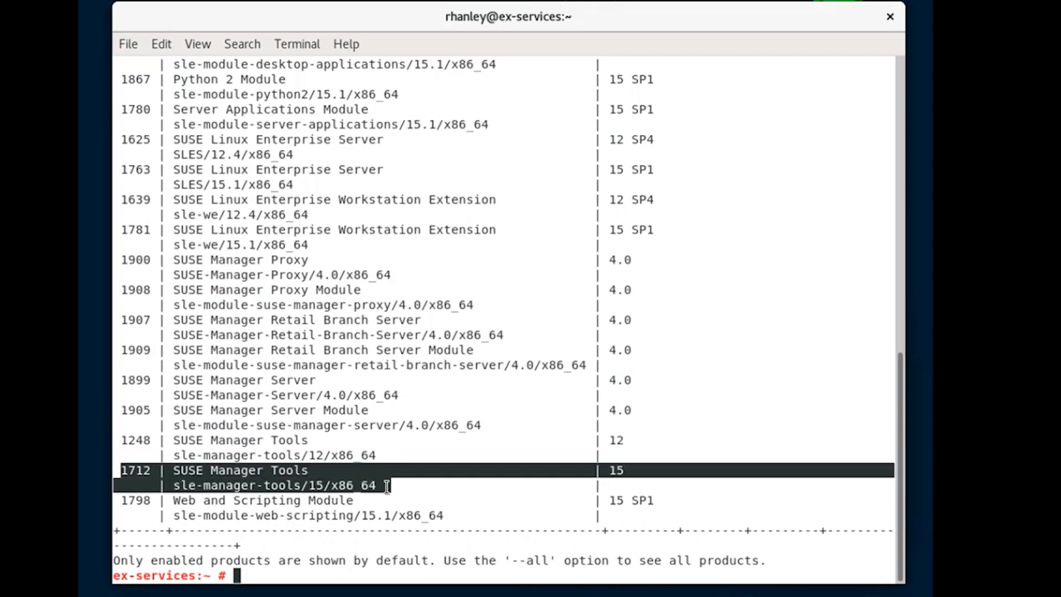
{"action": "left_click", "coordinate": [283, 576]}
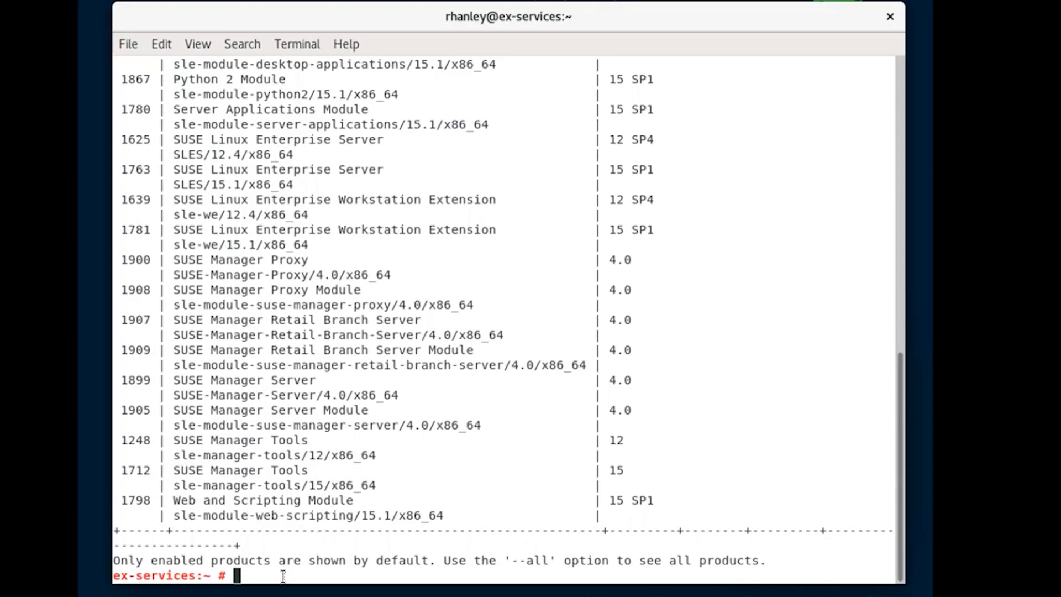
Edit the recalled command to rmt-cli repos list | cut -d"|" -f2-4 | more and run it.
{"action": "type", "text": "rmt-cli products list | cut -d\"|\" -f2-4 | more"}
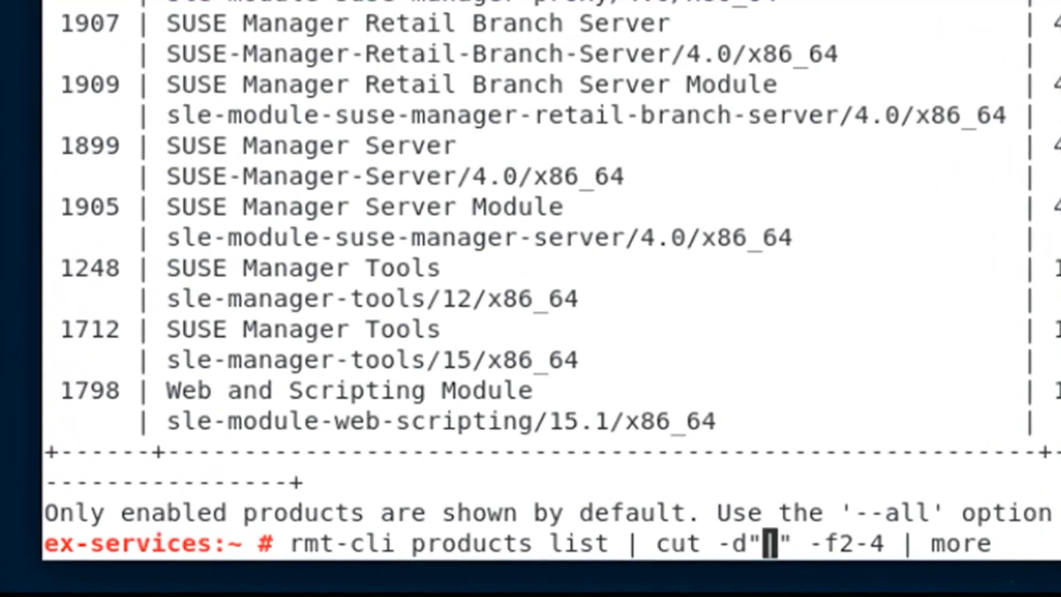
{"action": "key", "text": "Left"}
{"action": "key", "text": "Left"}
{"action": "key", "text": "Left"}
{"action": "key", "text": "Left"}
{"action": "key", "text": "Left"}
{"action": "key", "text": "Left"}
{"action": "key", "text": "Left"}
{"action": "key", "text": "Left"}
{"action": "key", "text": "Left"}
{"action": "key", "text": "Left"}
{"action": "key", "text": "Left"}
{"action": "key", "text": "Left"}
{"action": "key", "text": "Left"}
{"action": "key", "text": "Left"}
{"action": "key", "text": "Left"}
{"action": "key", "text": "Left"}
{"action": "key", "text": "Left"}
{"action": "key", "text": "Left"}
{"action": "key", "text": "Left"}
{"action": "key", "text": "Left"}
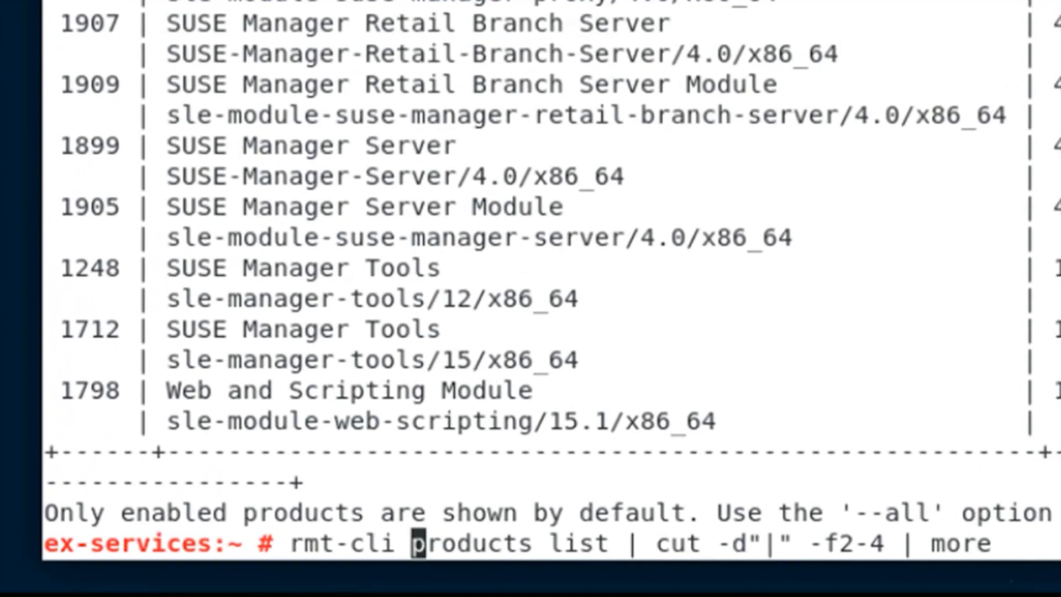
{"action": "type", "text": "repos"}
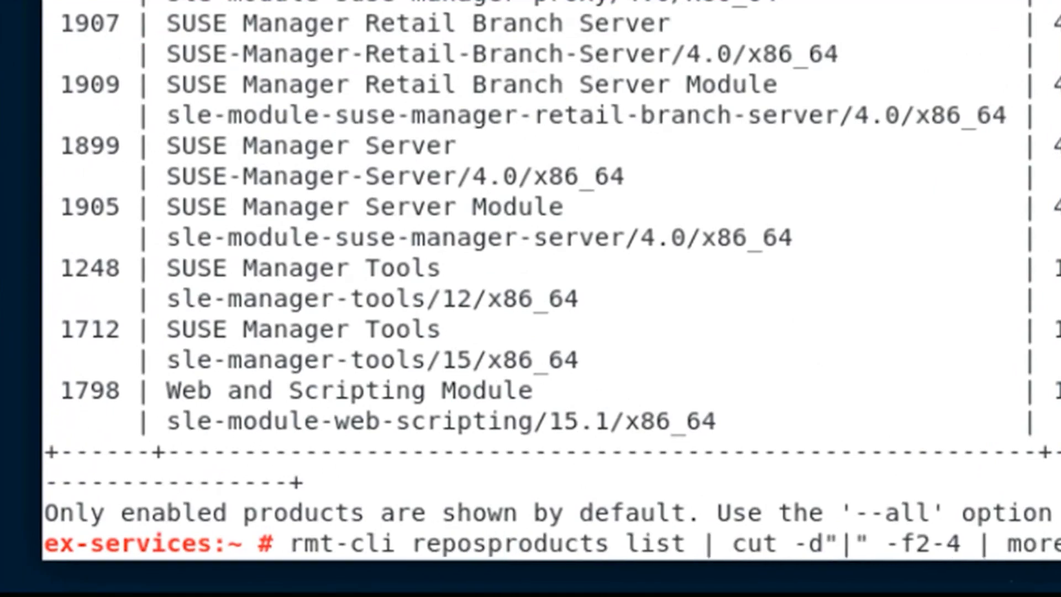
{"action": "key", "text": "Delete"}
{"action": "key", "text": "Delete"}
{"action": "key", "text": "Delete"}
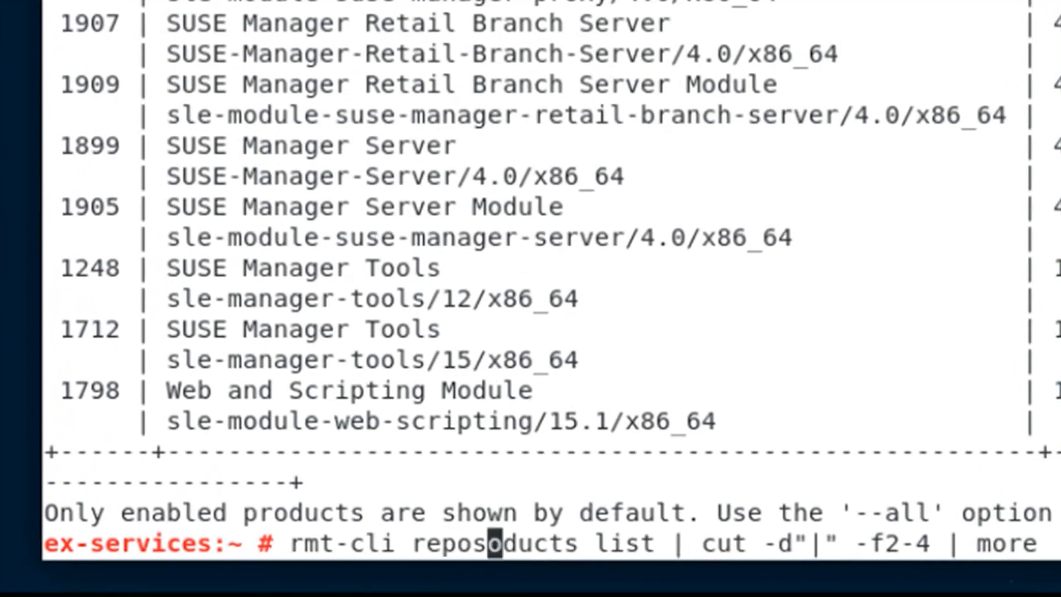
{"action": "key", "text": "Delete"}
{"action": "key", "text": "Delete"}
{"action": "key", "text": "Delete"}
{"action": "key", "text": "Delete"}
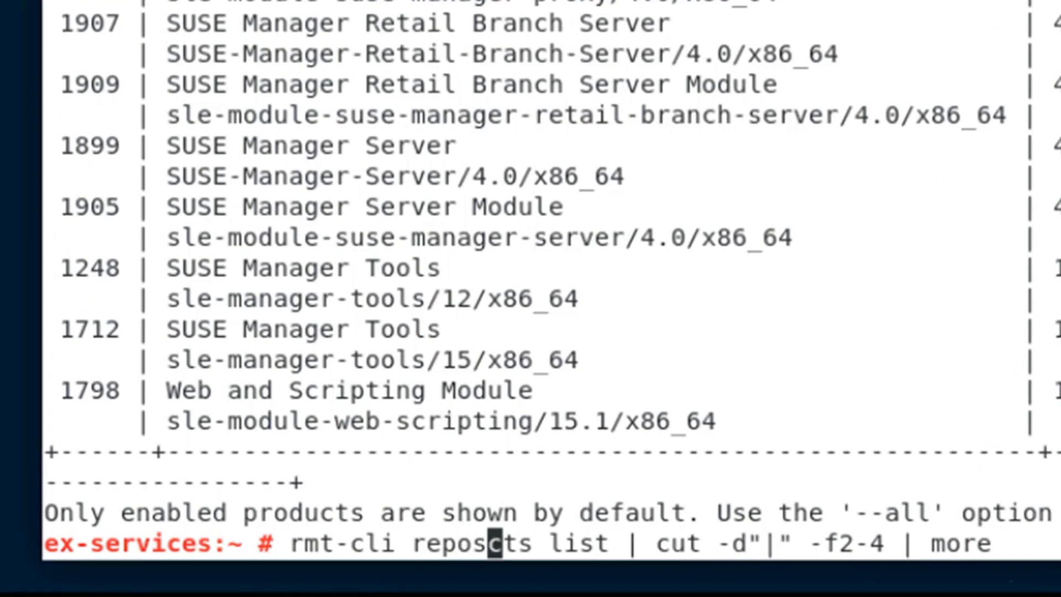
{"action": "key", "text": "Delete"}
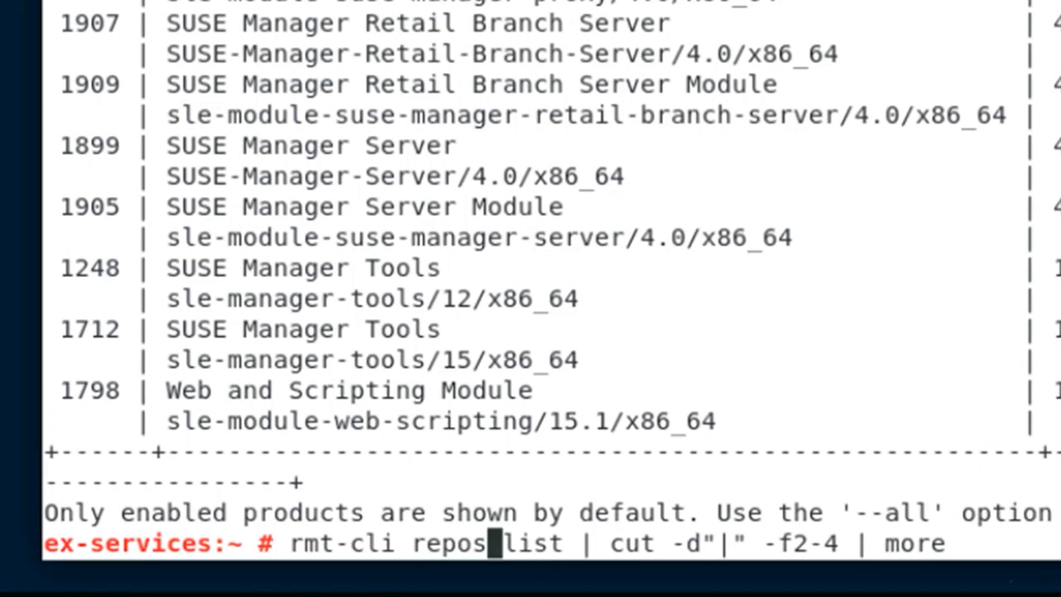
{"action": "key", "text": "End"}
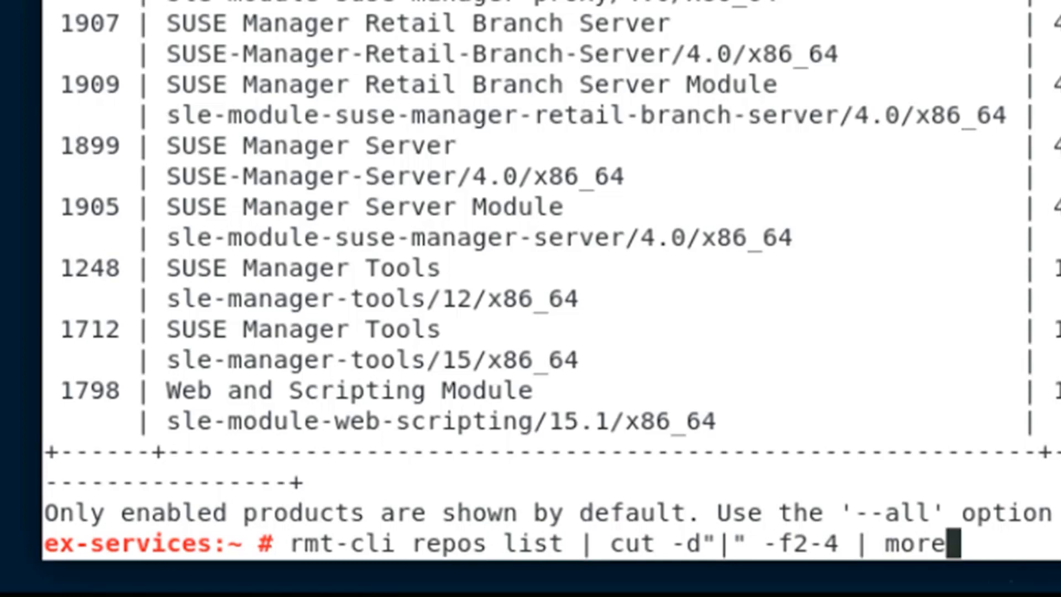
{"action": "key", "text": "Return"}
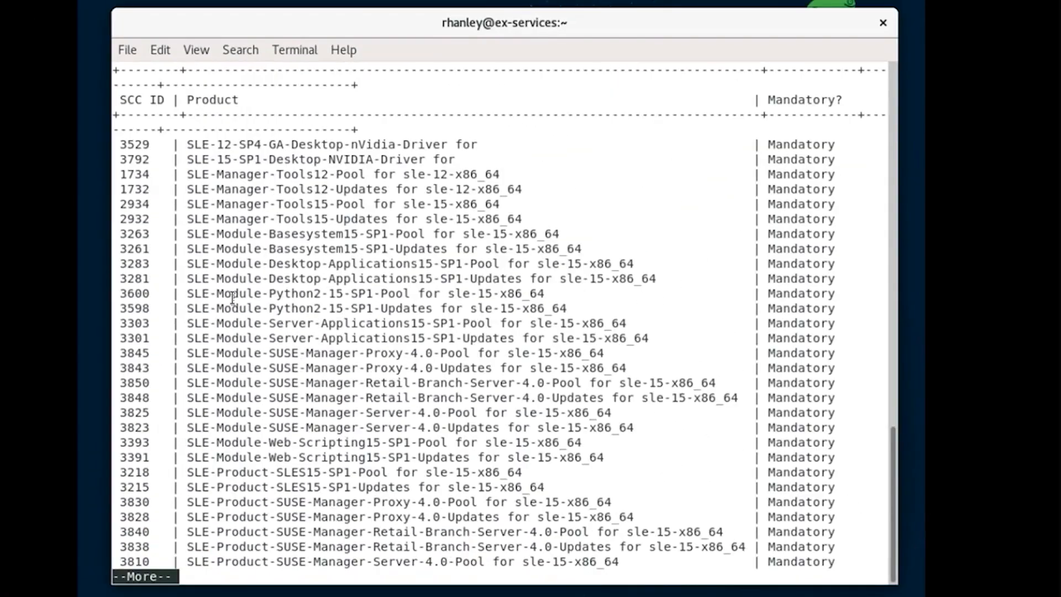
Highlight the Basesystem, Server-Applications, Proxy-4.0 module and Server-4.0 module repository rows.
{"action": "left_click_drag", "start_coordinate": [120, 234], "coordinate": [589, 247]}
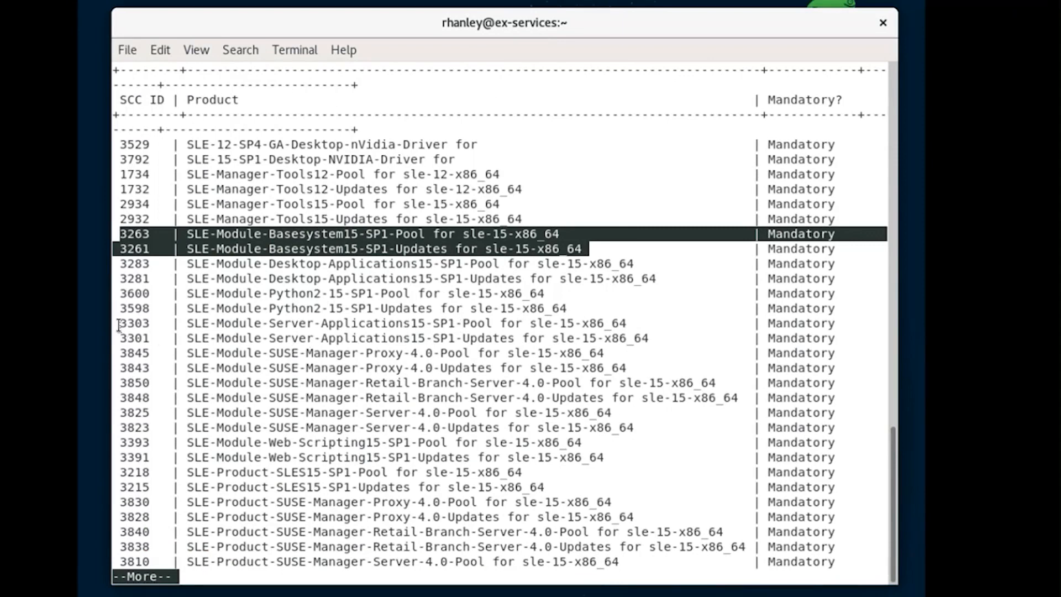
{"action": "left_click_drag", "start_coordinate": [119, 325], "coordinate": [209, 326]}
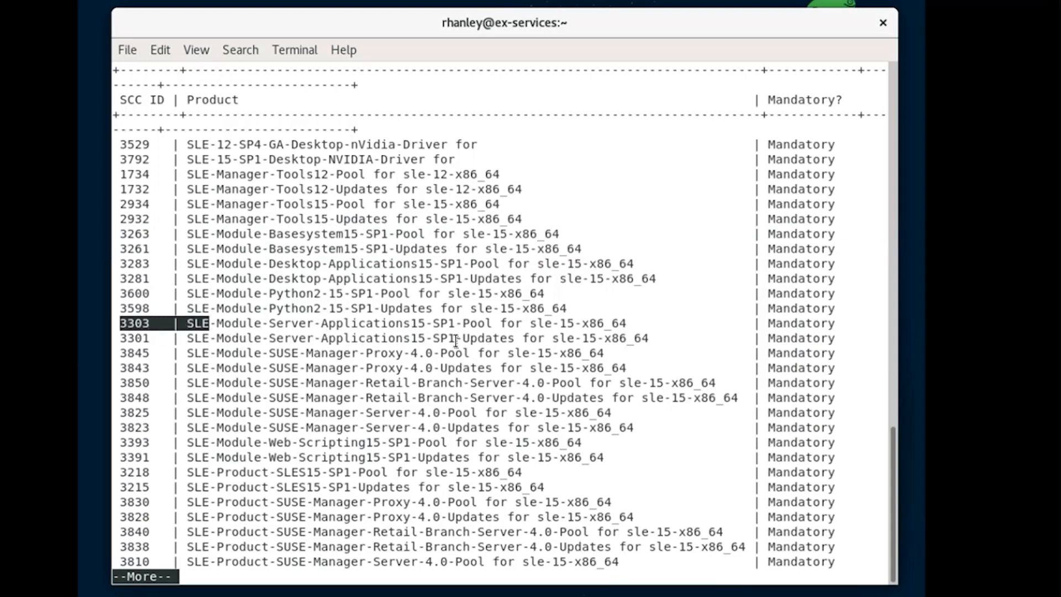
{"action": "left_click_drag", "start_coordinate": [455, 341], "coordinate": [655, 341]}
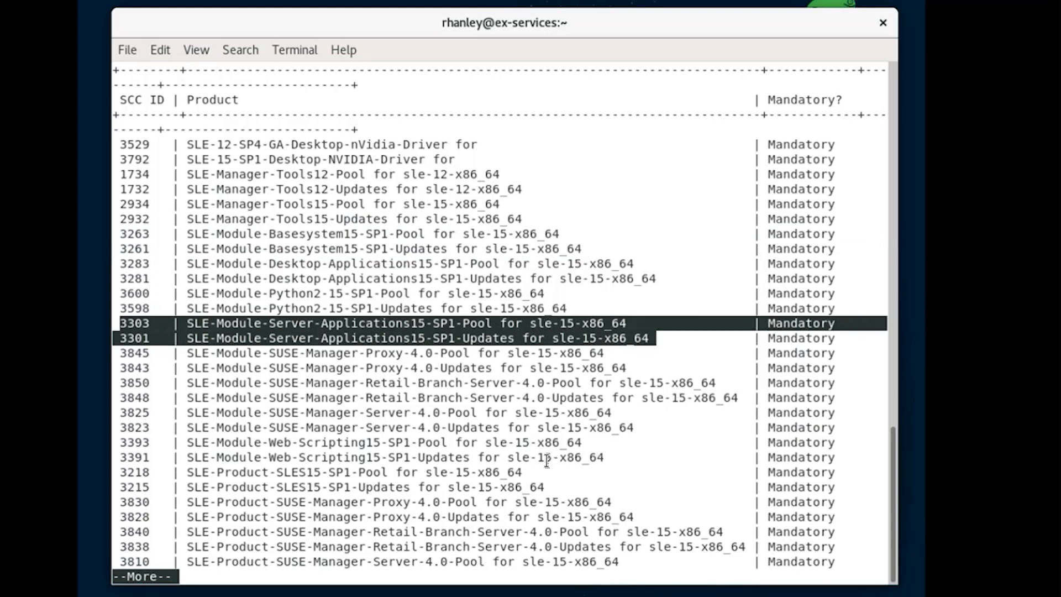
{"action": "left_click", "coordinate": [122, 353]}
{"action": "left_click_drag", "start_coordinate": [121, 352], "coordinate": [635, 363]}
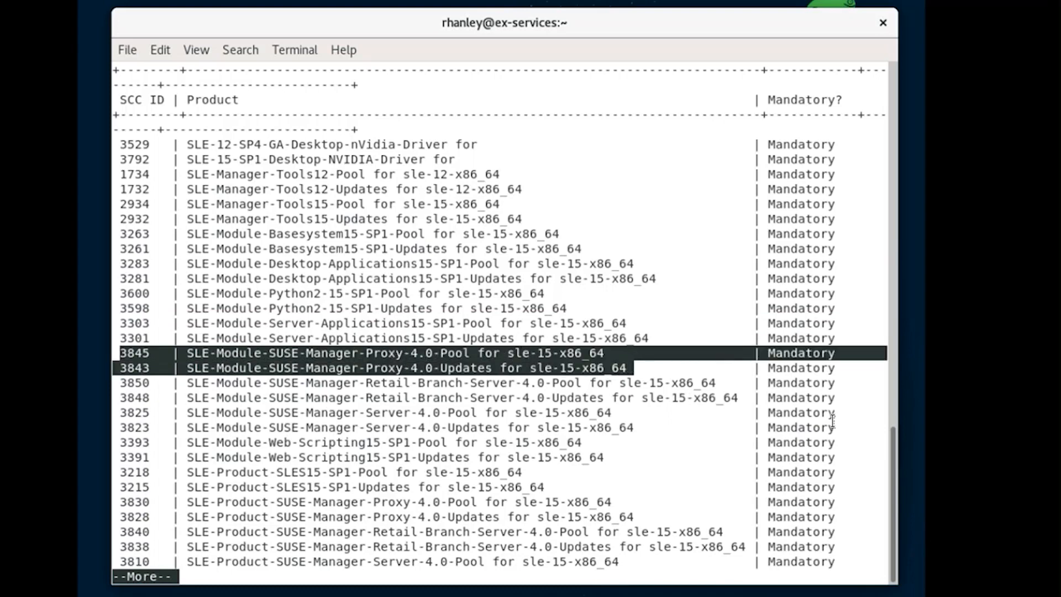
{"action": "left_click_drag", "start_coordinate": [119, 428], "coordinate": [636, 429]}
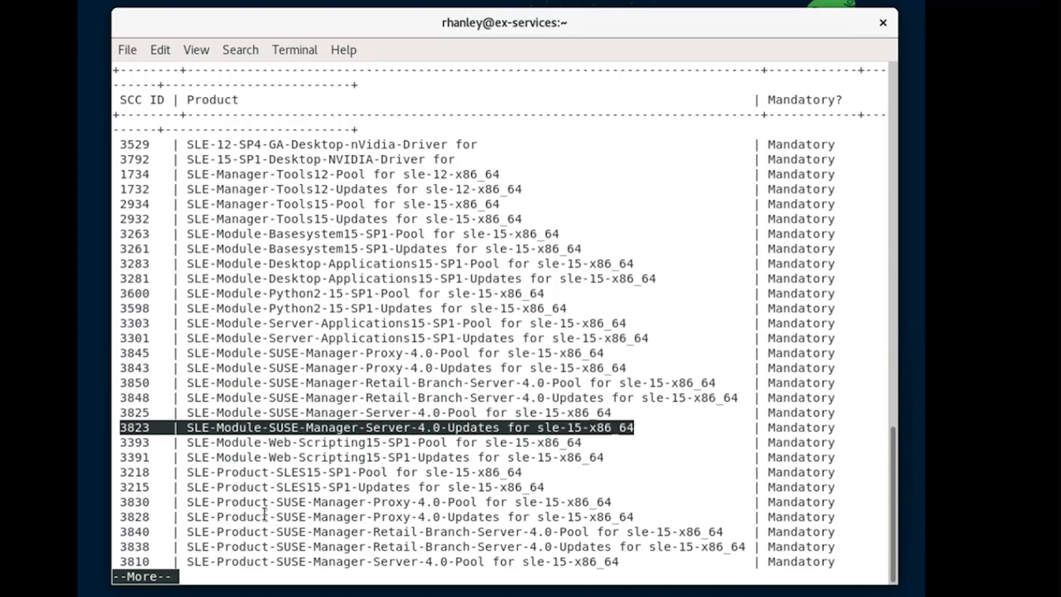
{"action": "left_click", "coordinate": [119, 472]}
Highlight the SLES15-SP1, Proxy-4.0 and Manager-Server-4.0 product Pool/Updates rows, paging to the list's end.
{"action": "left_click_drag", "start_coordinate": [119, 472], "coordinate": [136, 473]}
{"action": "left_click_drag", "start_coordinate": [436, 490], "coordinate": [546, 486]}
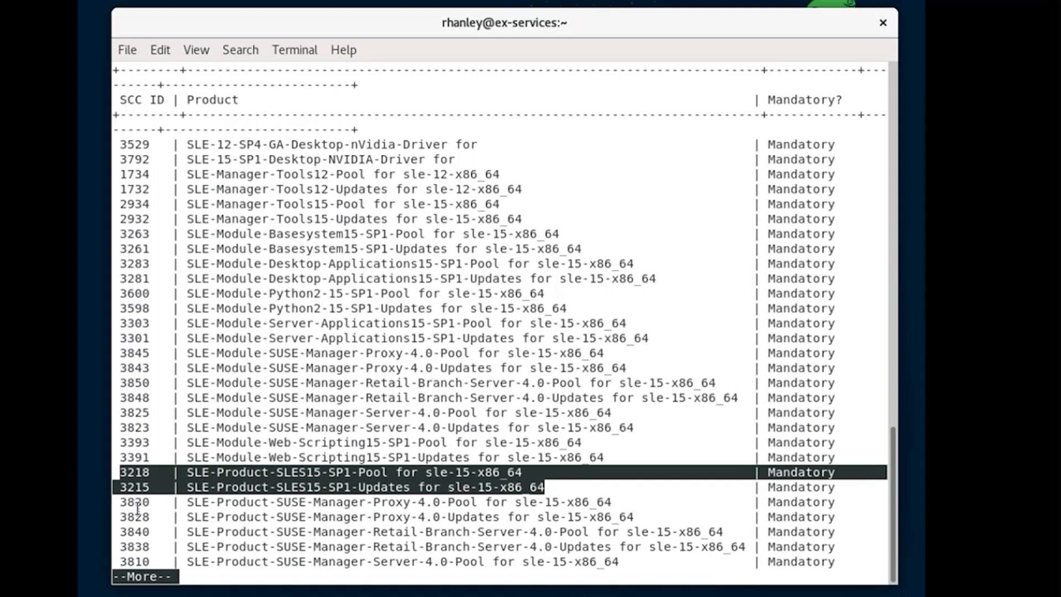
{"action": "left_click_drag", "start_coordinate": [118, 504], "coordinate": [135, 503]}
{"action": "left_click_drag", "start_coordinate": [459, 508], "coordinate": [639, 518]}
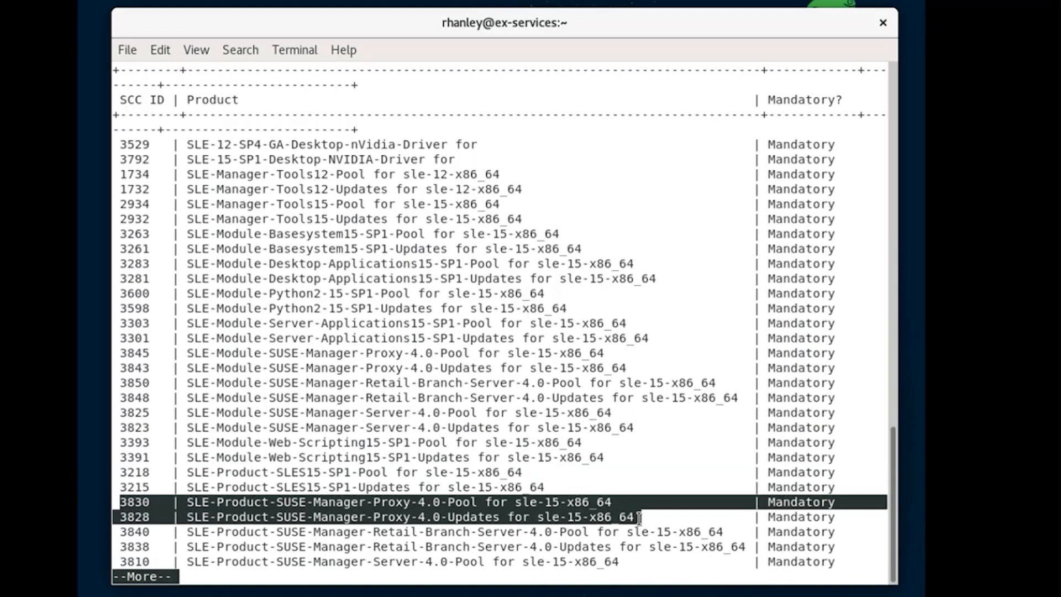
{"action": "key", "text": "space"}
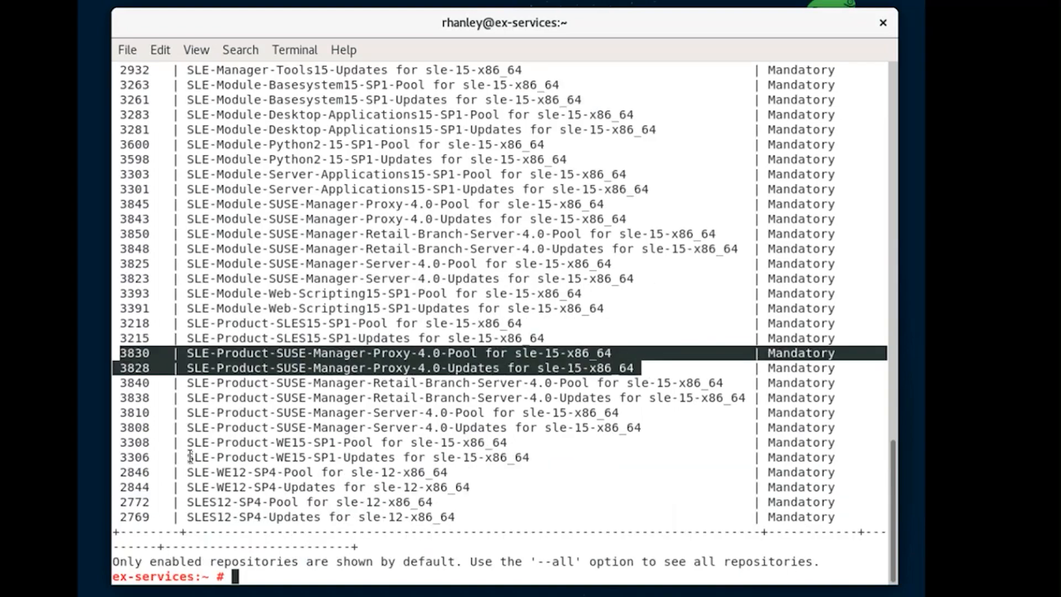
{"action": "left_click_drag", "start_coordinate": [119, 411], "coordinate": [277, 416]}
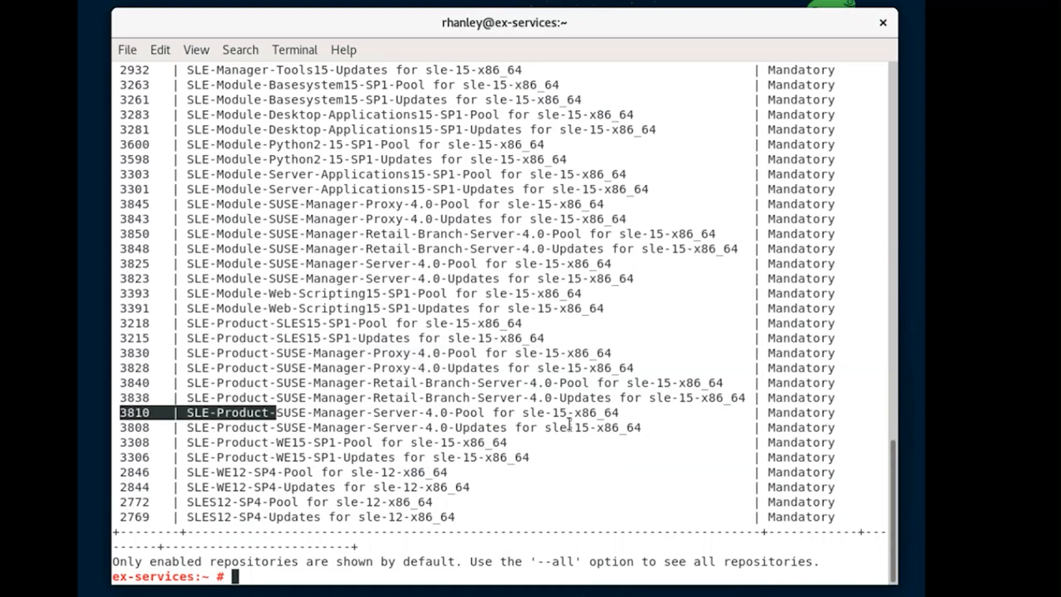
{"action": "left_click_drag", "start_coordinate": [630, 425], "coordinate": [645, 429]}
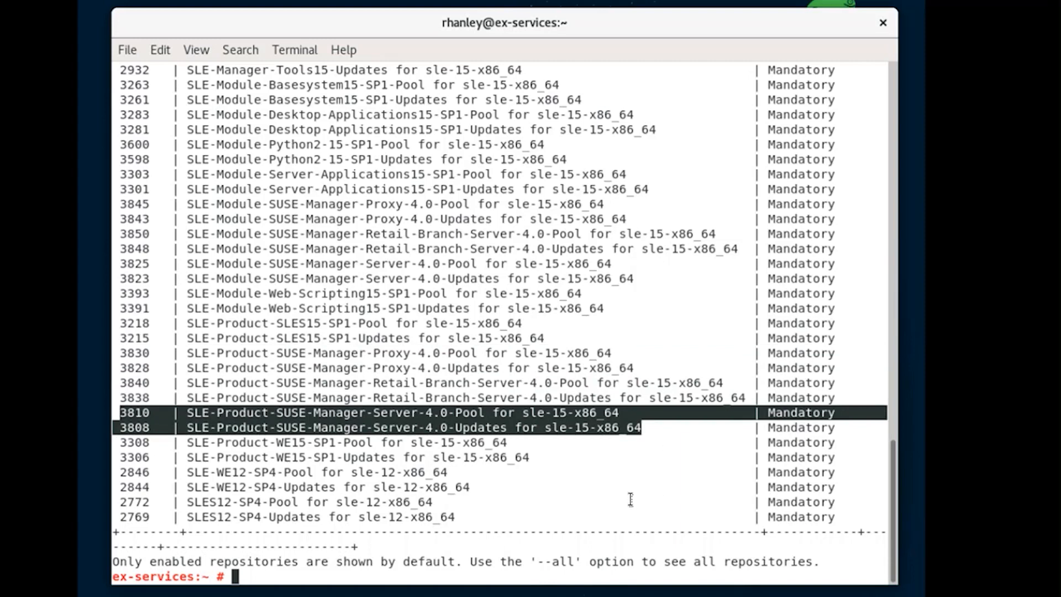
{"action": "left_click", "coordinate": [235, 574]}
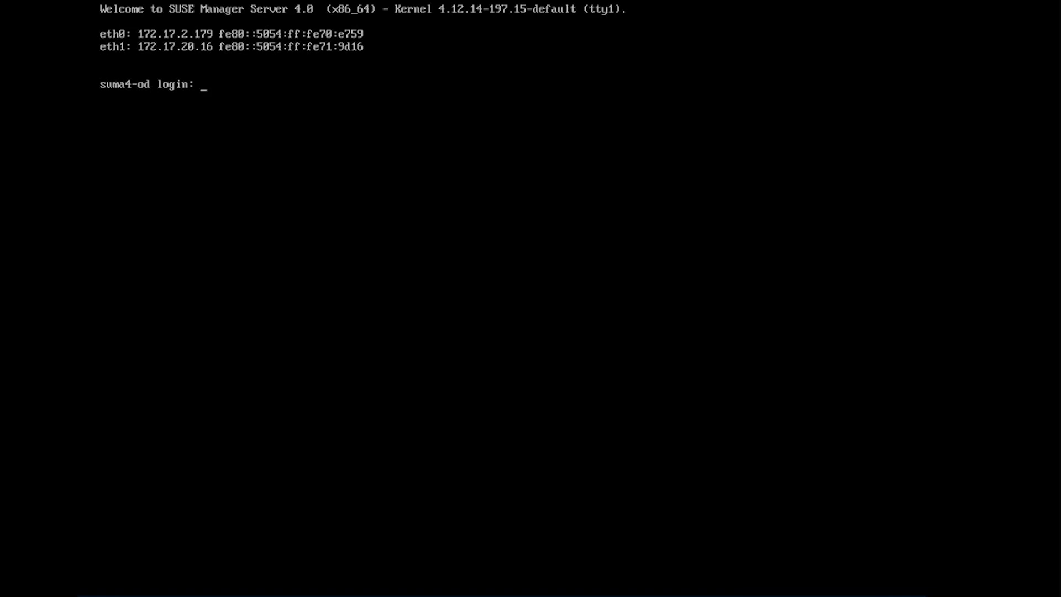
Enter root as the login name at the suma4-od console.
{"action": "type", "text": "root"}
{"action": "key", "text": "Return"}
{"action": "key", "text": "Return"}
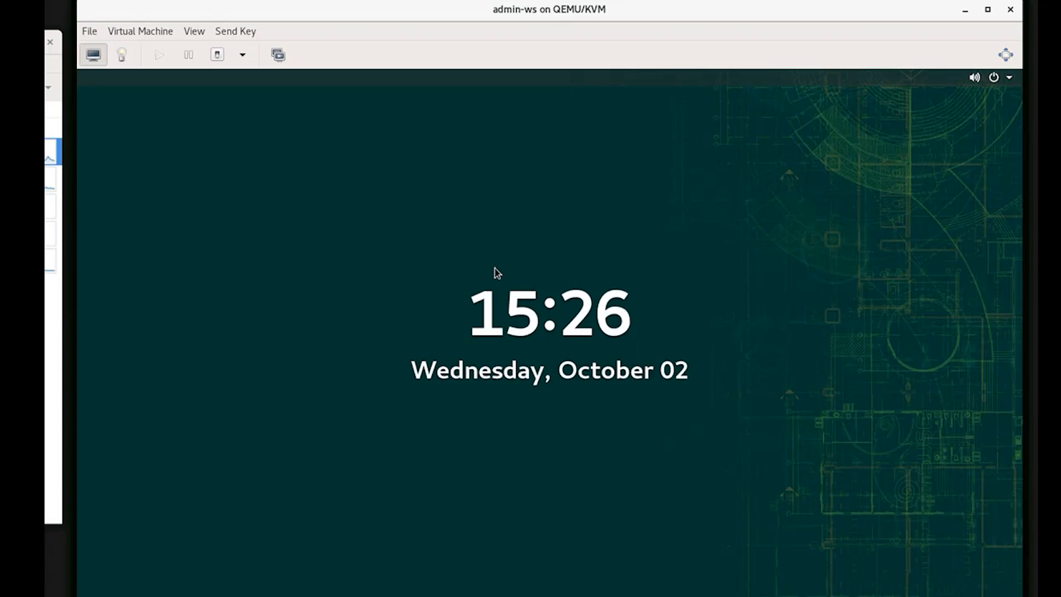
Unlock admin-ws with the account password and sign in to SUSE Manager at suma4-od.example.com.
{"action": "key", "text": "Return"}
{"action": "type", "text": "*******"}
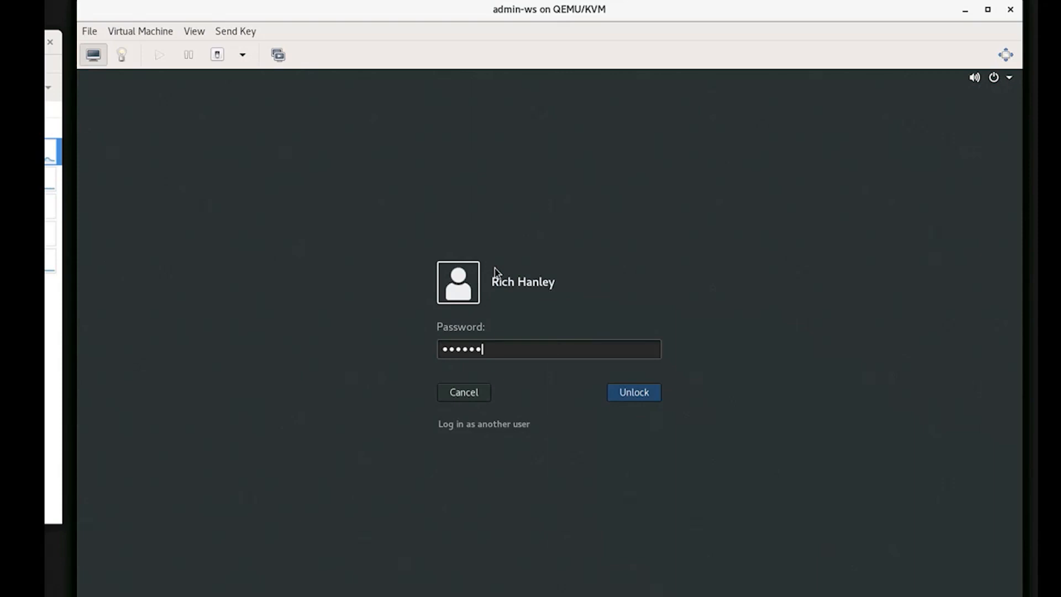
{"action": "type", "text": "***"}
{"action": "key", "text": "Return"}
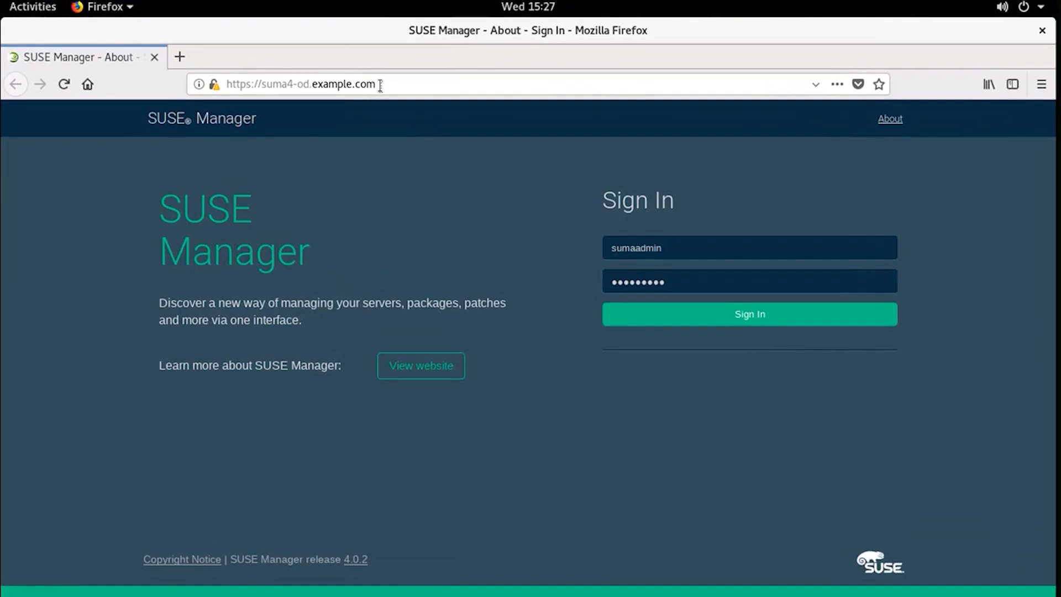
{"action": "left_click_drag", "start_coordinate": [378, 84], "coordinate": [222, 86]}
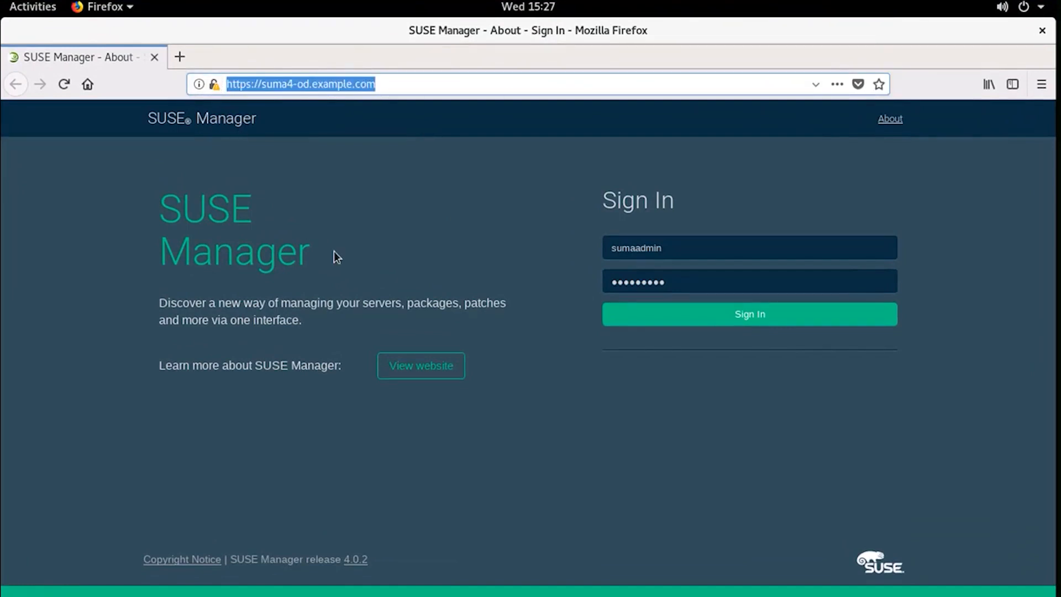
{"action": "left_click", "coordinate": [672, 327]}
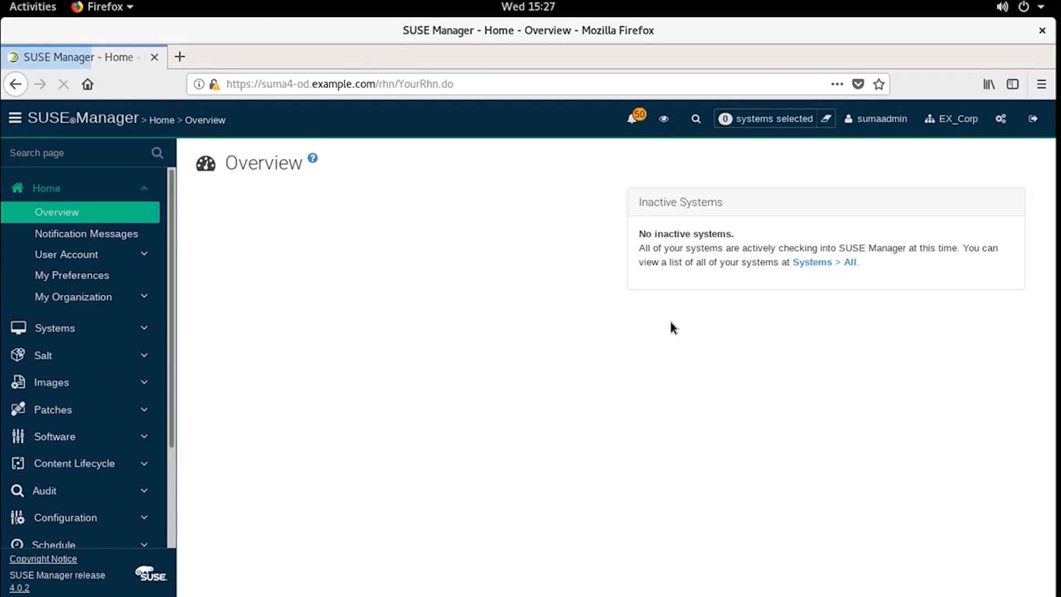
Check that System List and Proxy both show nothing registered, then sign out.
{"action": "left_click", "coordinate": [70, 330]}
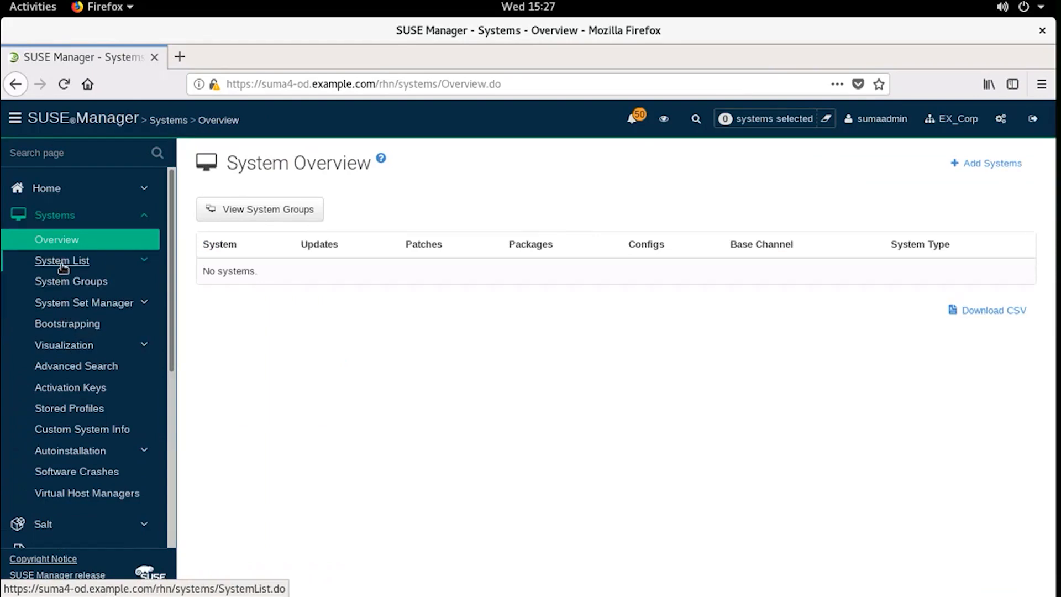
{"action": "left_click", "coordinate": [63, 265]}
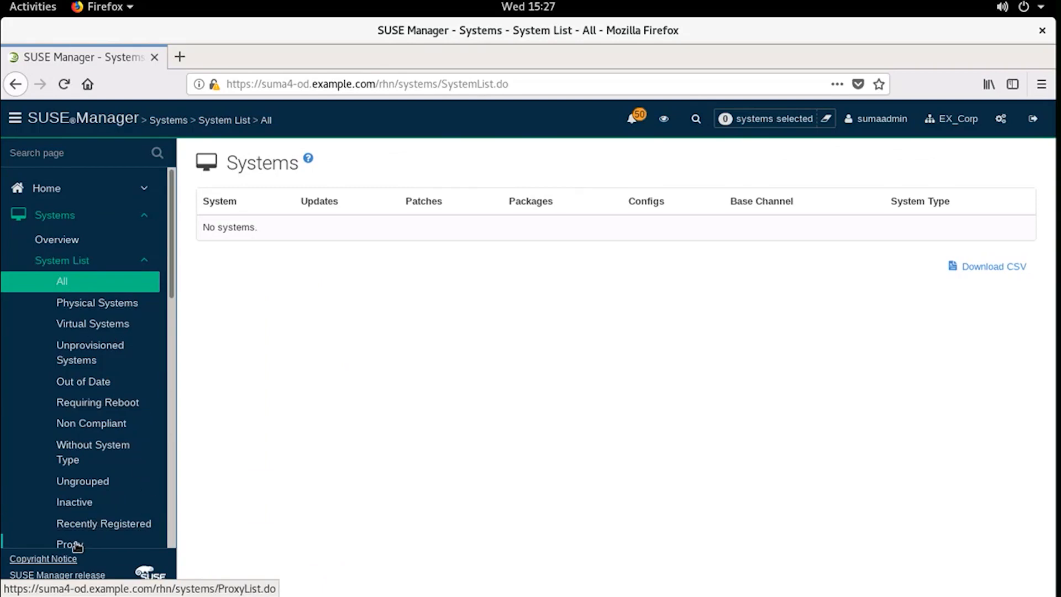
{"action": "scroll", "coordinate": [86, 525], "scroll_direction": "down", "scroll_amount": 1}
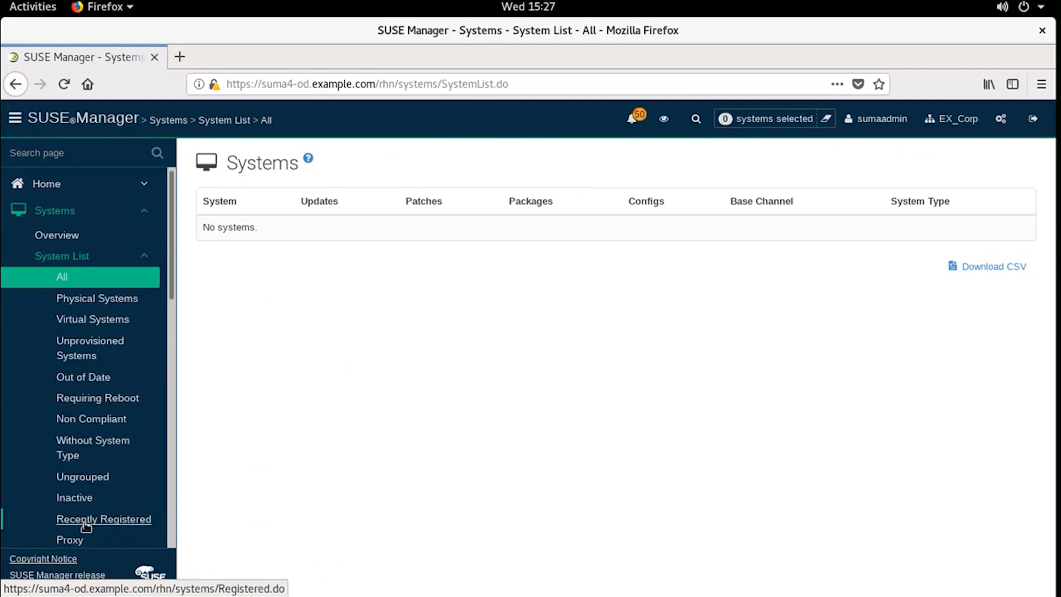
{"action": "scroll", "coordinate": [70, 536], "scroll_direction": "down", "scroll_amount": 1}
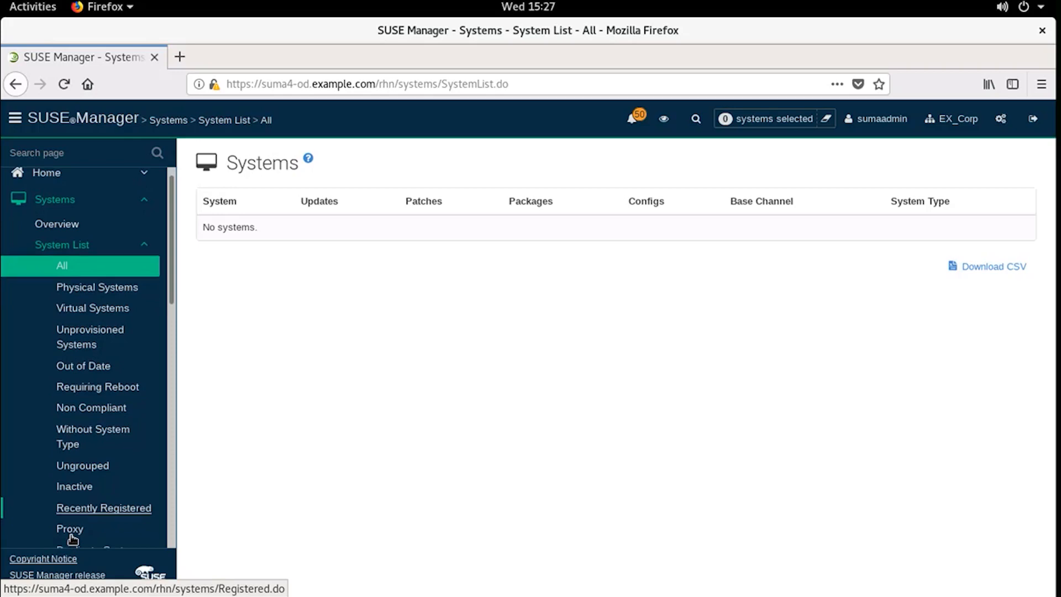
{"action": "scroll", "coordinate": [72, 539], "scroll_direction": "down", "scroll_amount": 2}
{"action": "left_click", "coordinate": [70, 507]}
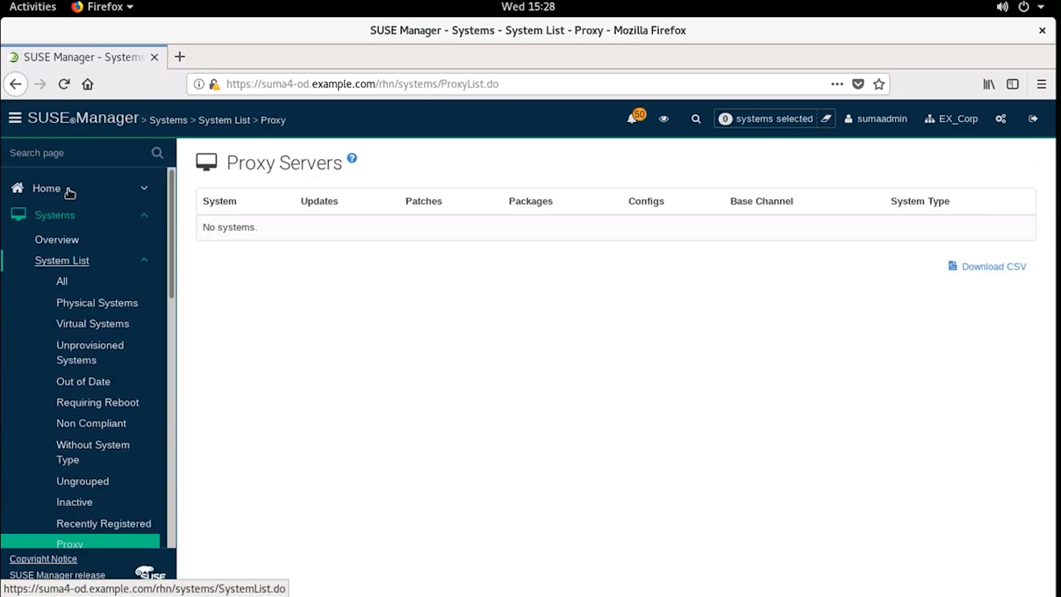
{"action": "left_click", "coordinate": [1033, 119]}
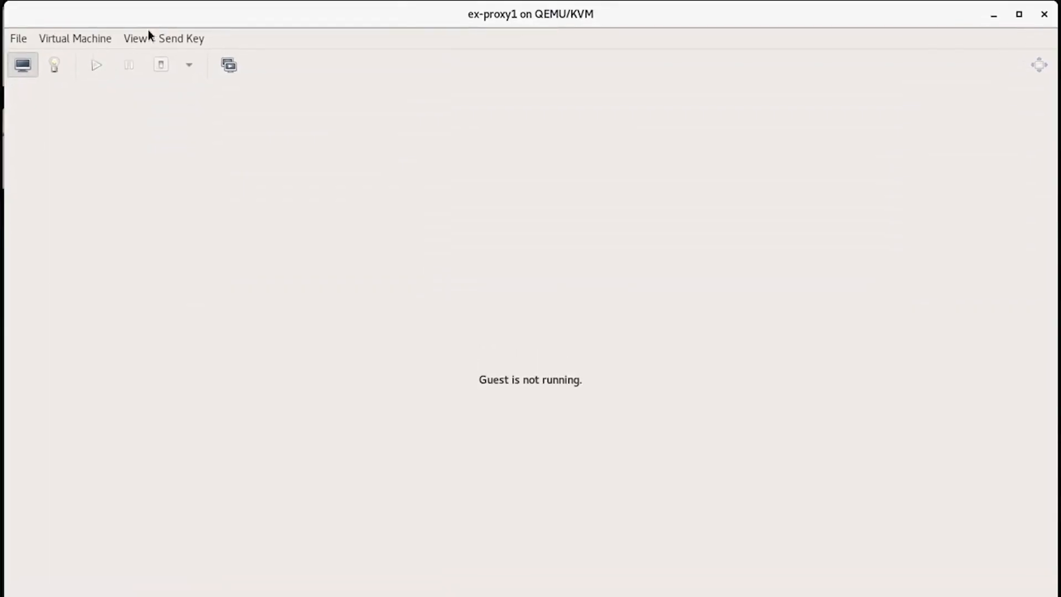
{"action": "left_click", "coordinate": [142, 40]}
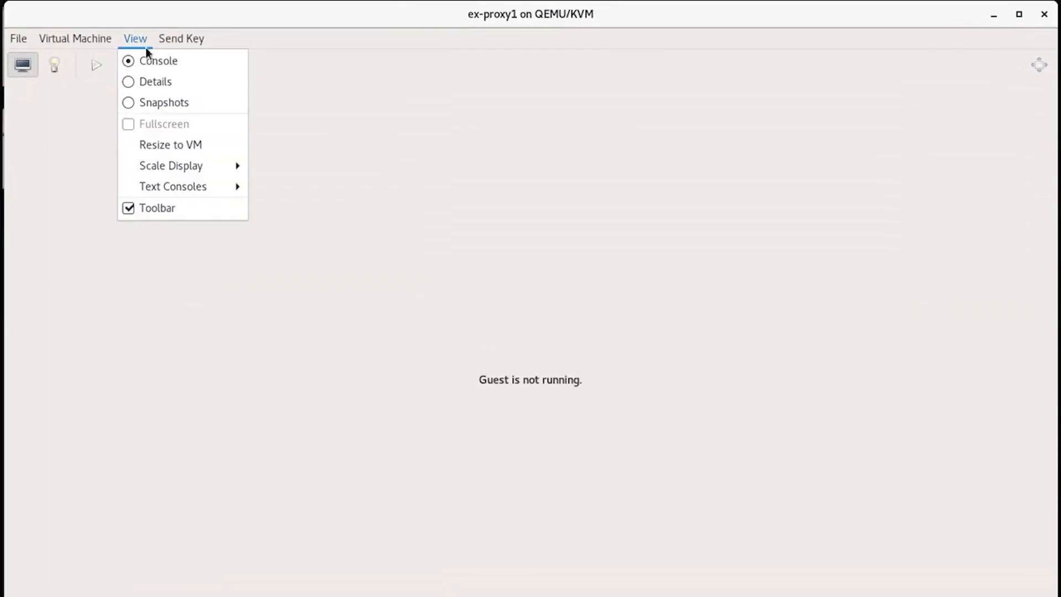
{"action": "left_click", "coordinate": [147, 81]}
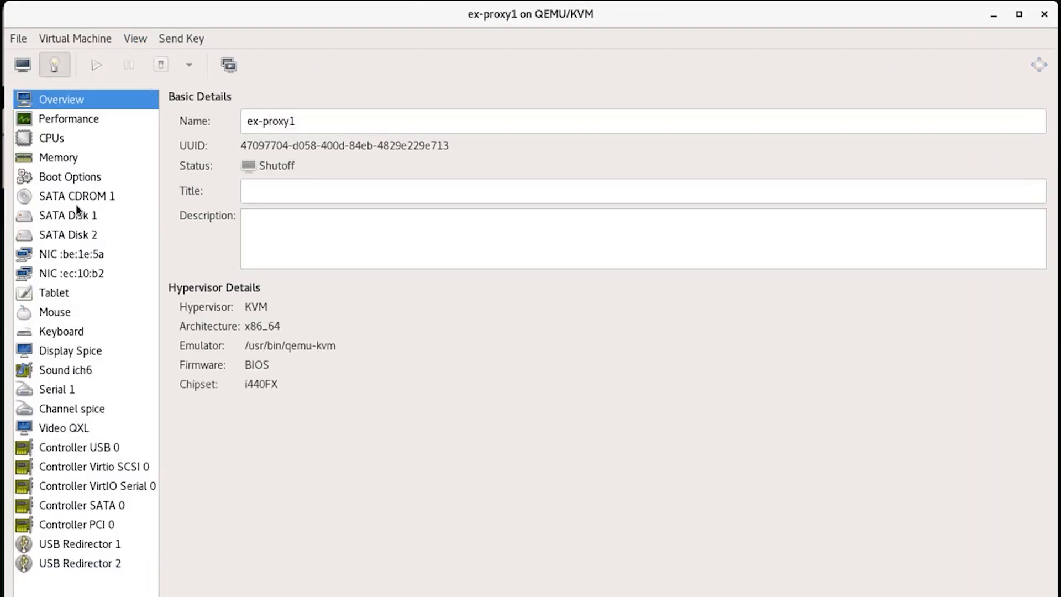
{"action": "left_click", "coordinate": [67, 255]}
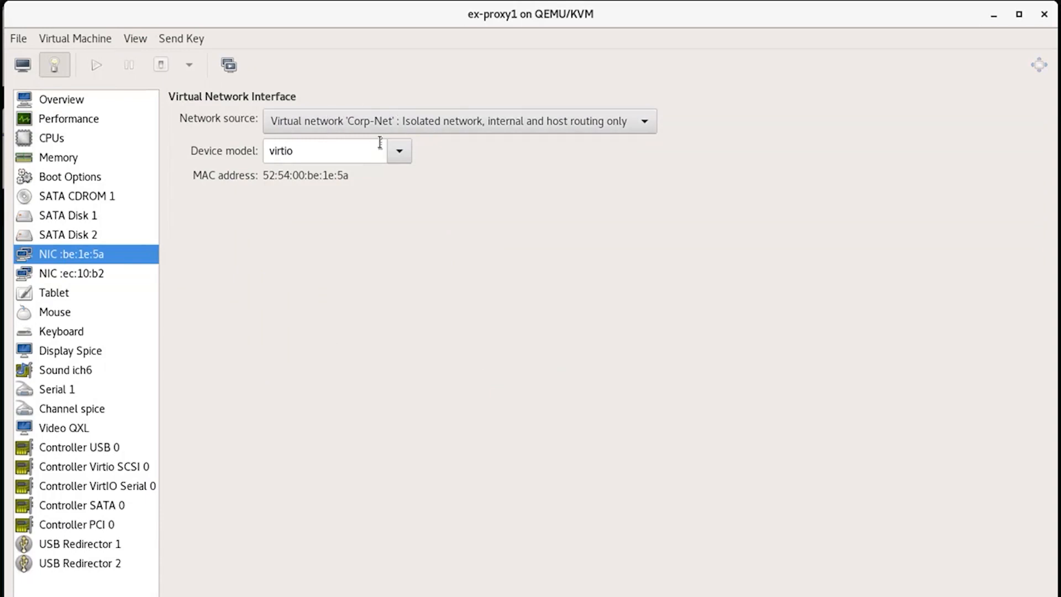
{"action": "left_click", "coordinate": [69, 274]}
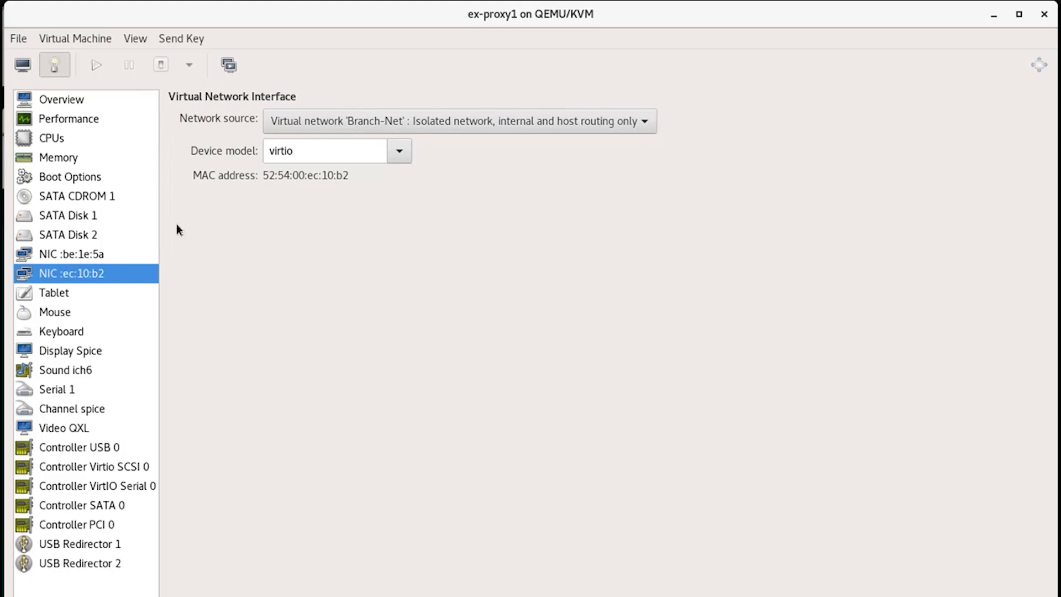
{"action": "left_click", "coordinate": [65, 214]}
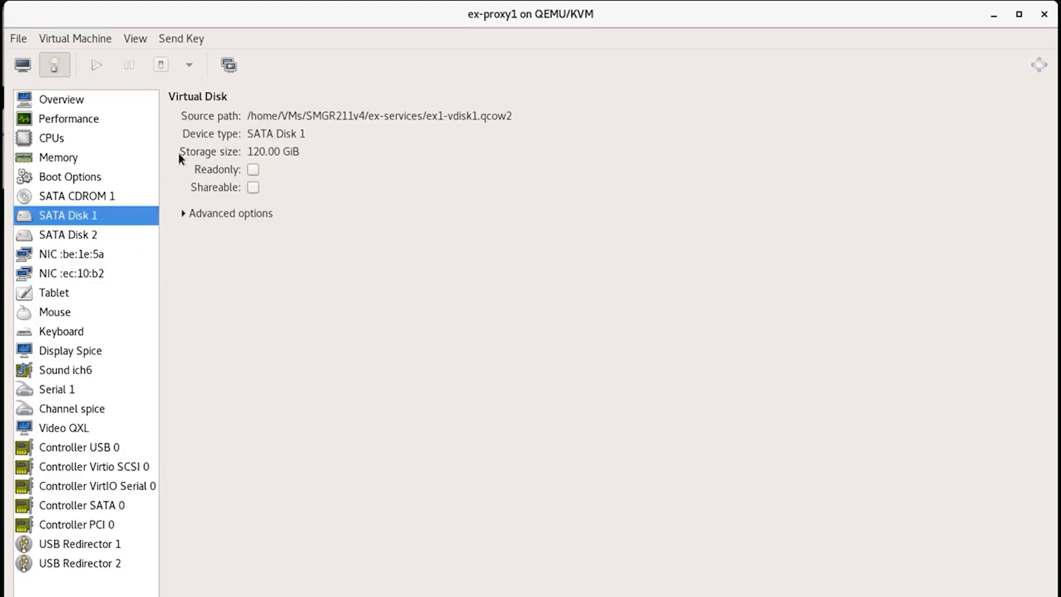
{"action": "left_click", "coordinate": [73, 237]}
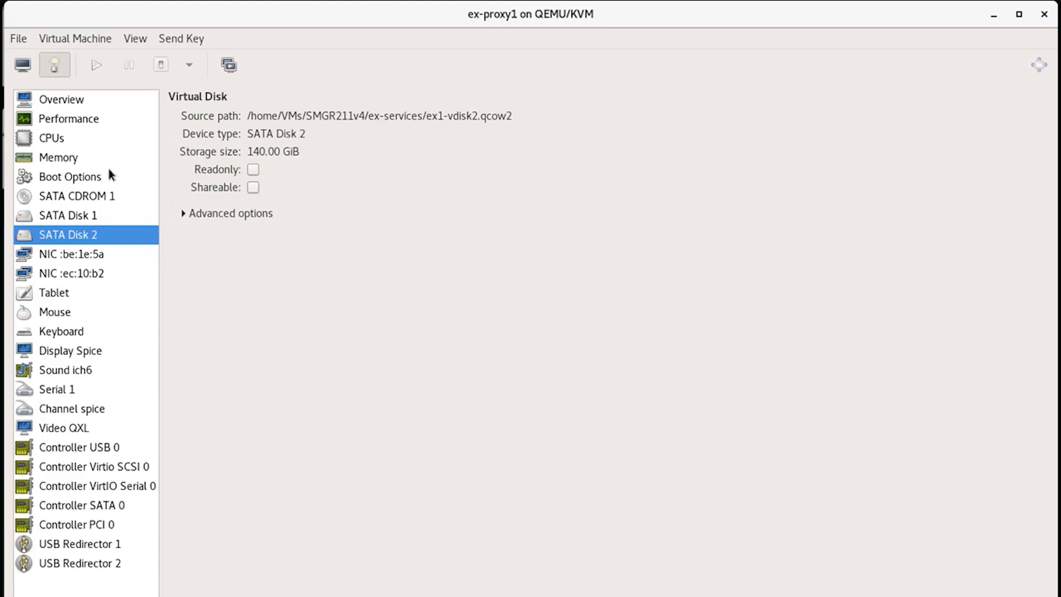
{"action": "left_click", "coordinate": [92, 198]}
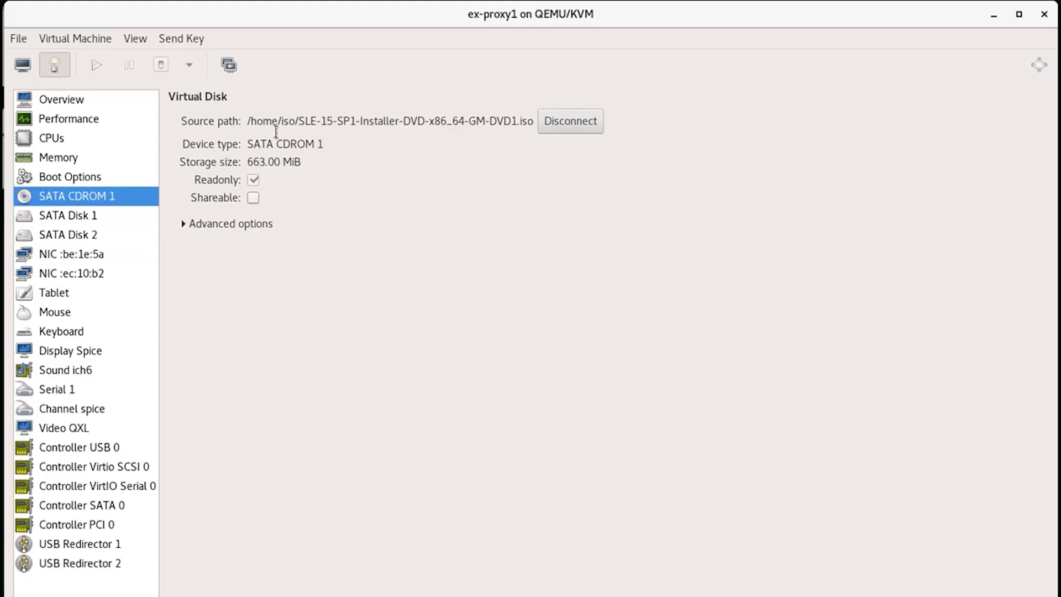
{"action": "left_click_drag", "start_coordinate": [250, 124], "coordinate": [532, 123]}
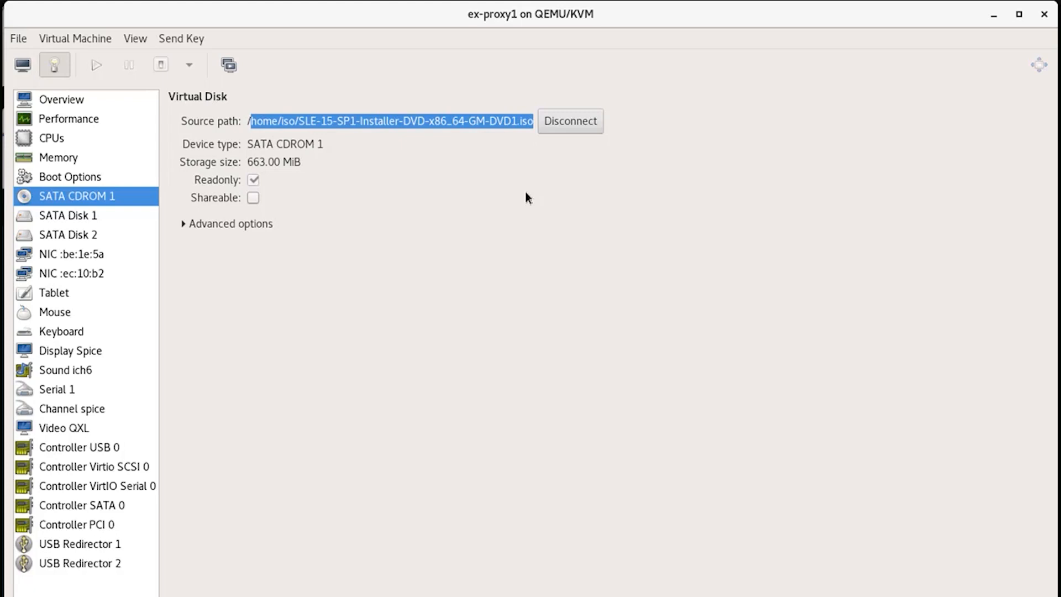
{"action": "left_click", "coordinate": [134, 41]}
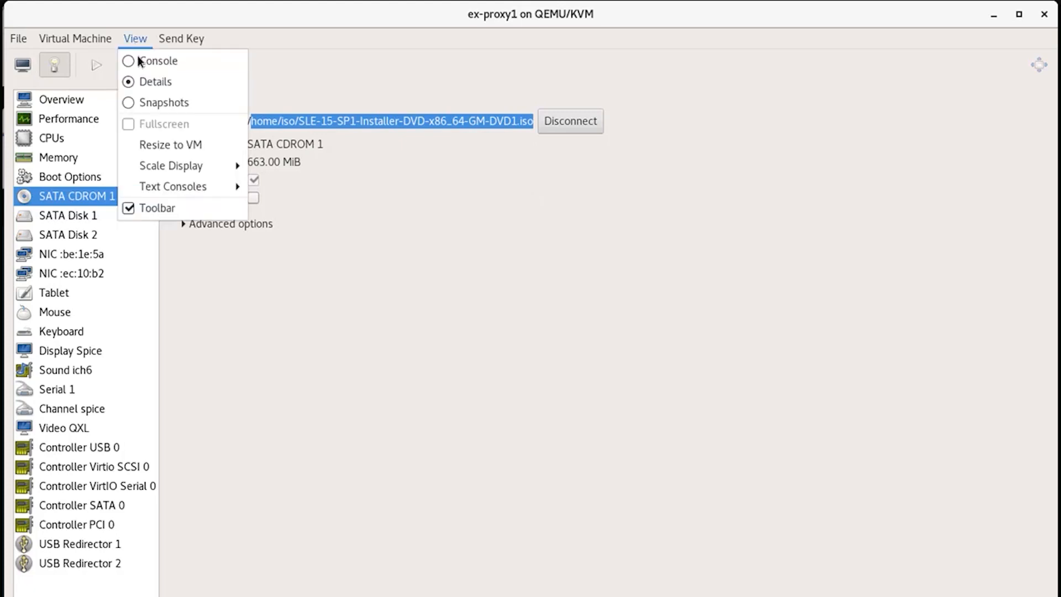
{"action": "left_click", "coordinate": [138, 65]}
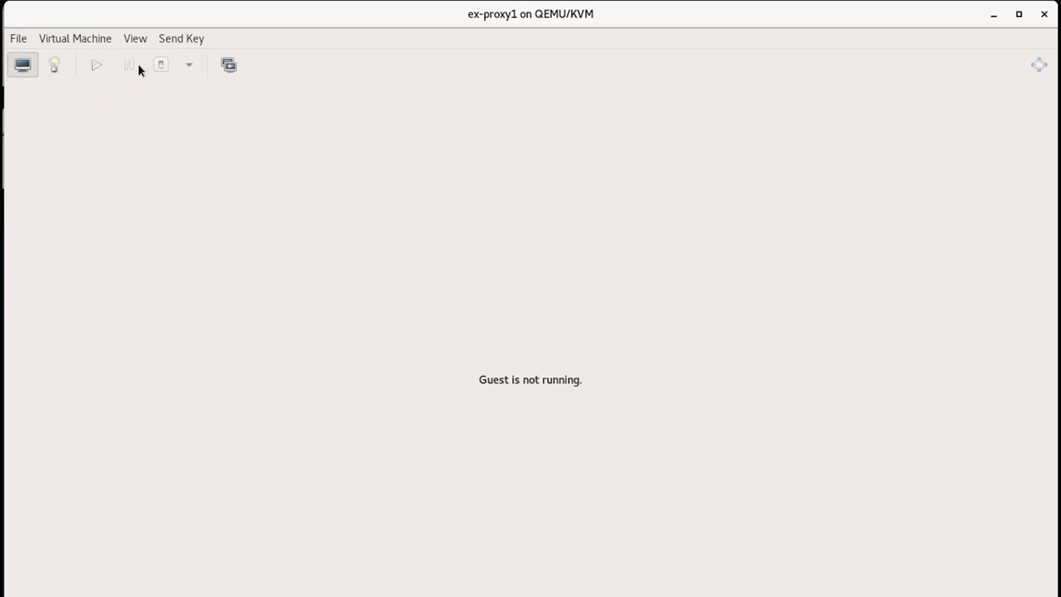
Power on ex-proxy1 and select the Installation entry in the SLE 15 SP1 boot menu.
{"action": "left_click", "coordinate": [99, 65]}
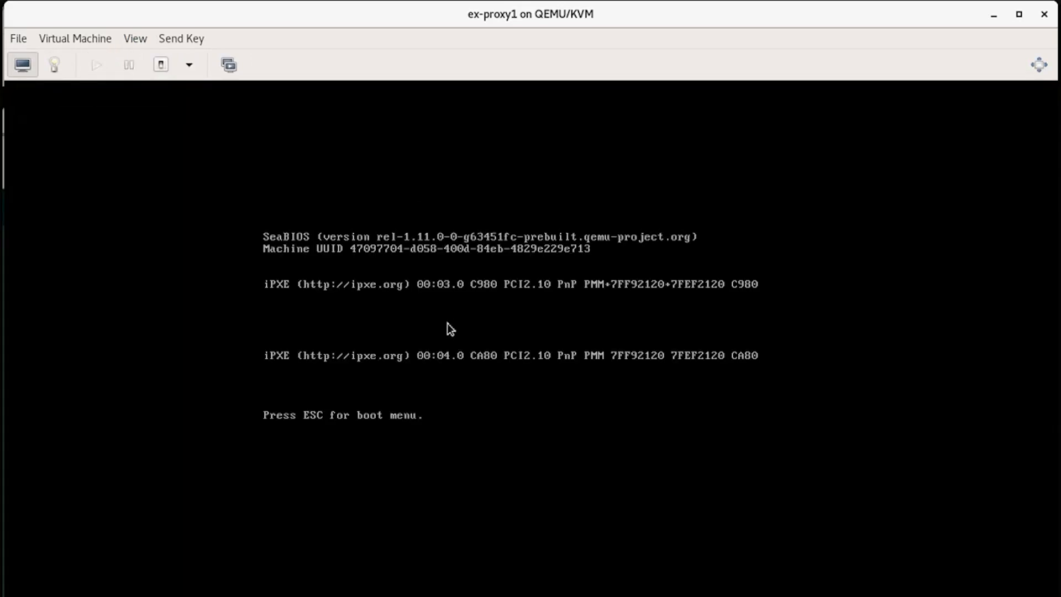
{"action": "left_click", "coordinate": [448, 324]}
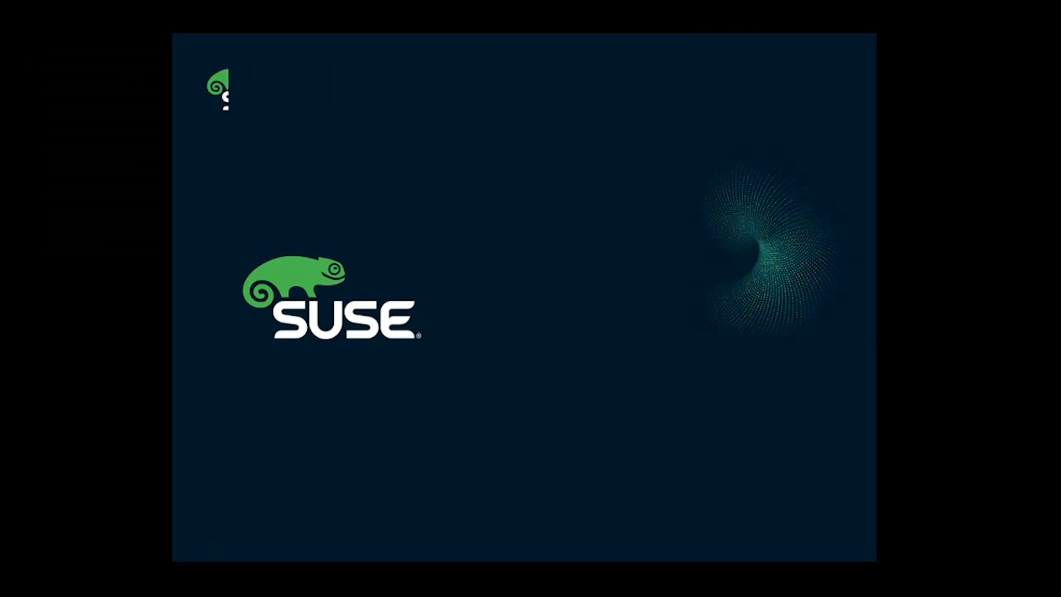
{"action": "key", "text": "Down"}
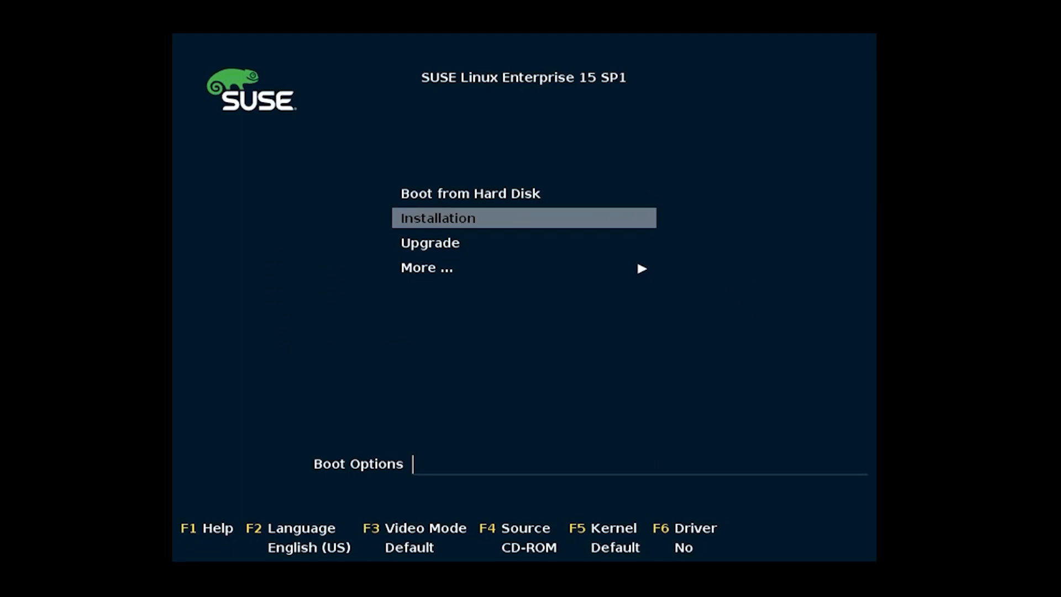
Boot with ifcfg eth0=172.17.20.240/24, eth1=172.17.30.240/24 and hostname=ex-proxy1.lan30.example.com.
{"action": "type", "text": "if"}
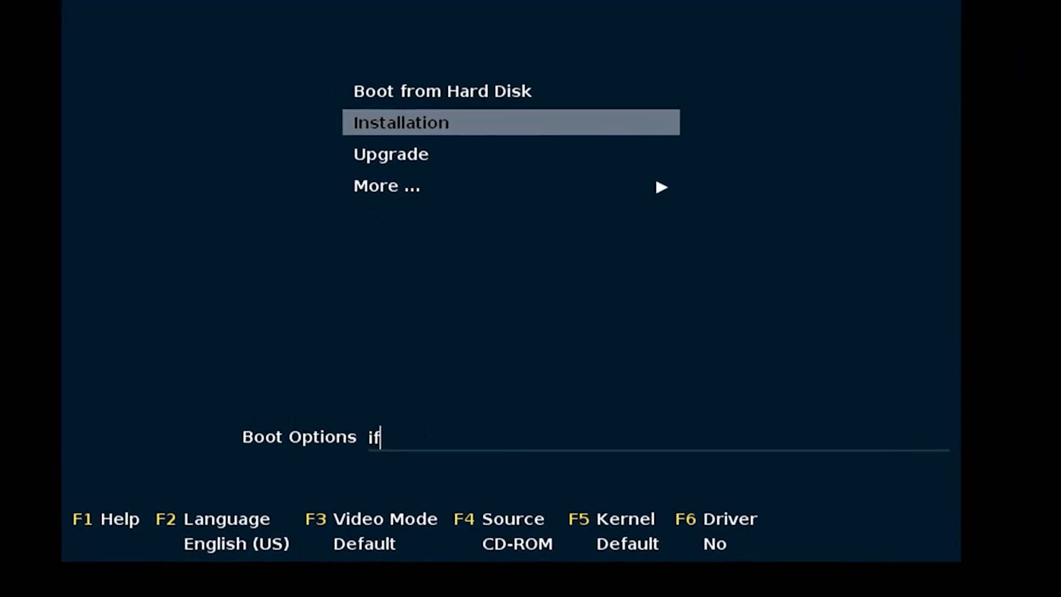
{"action": "type", "text": "cfg"}
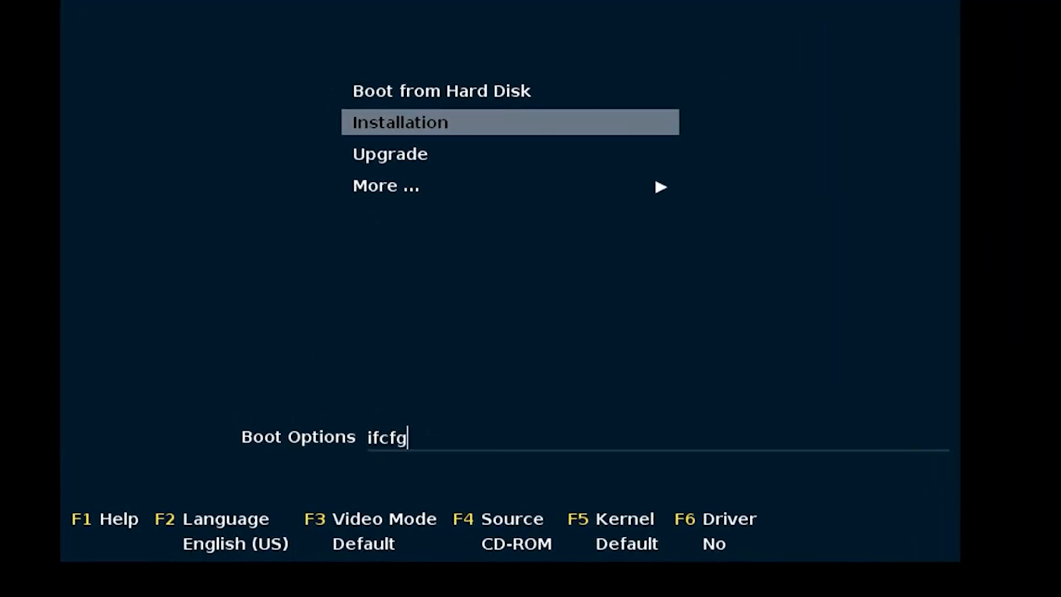
{"action": "type", "text": "=eth"}
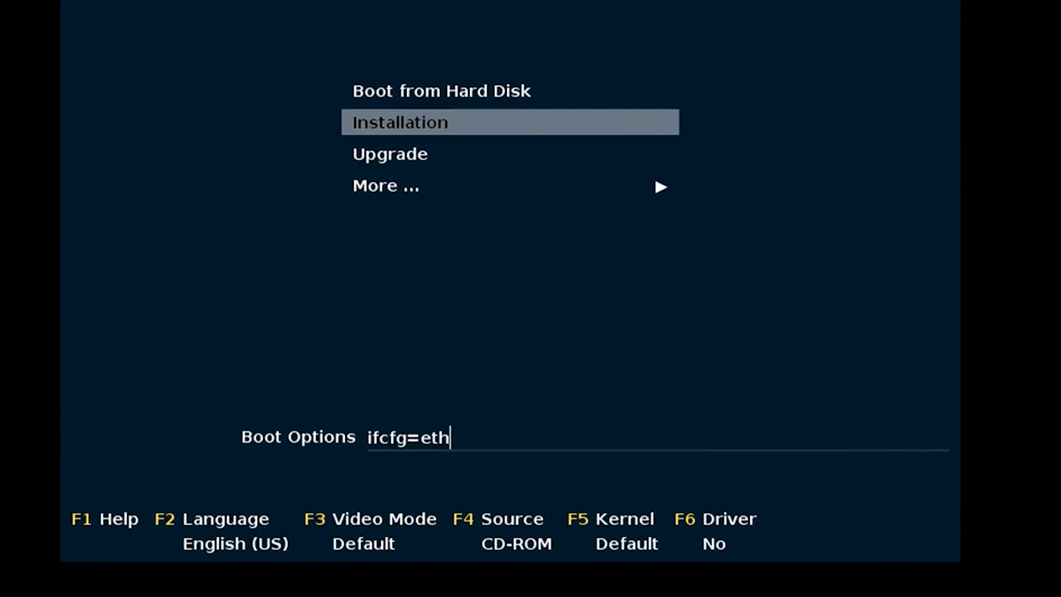
{"action": "type", "text": "0=172.1"}
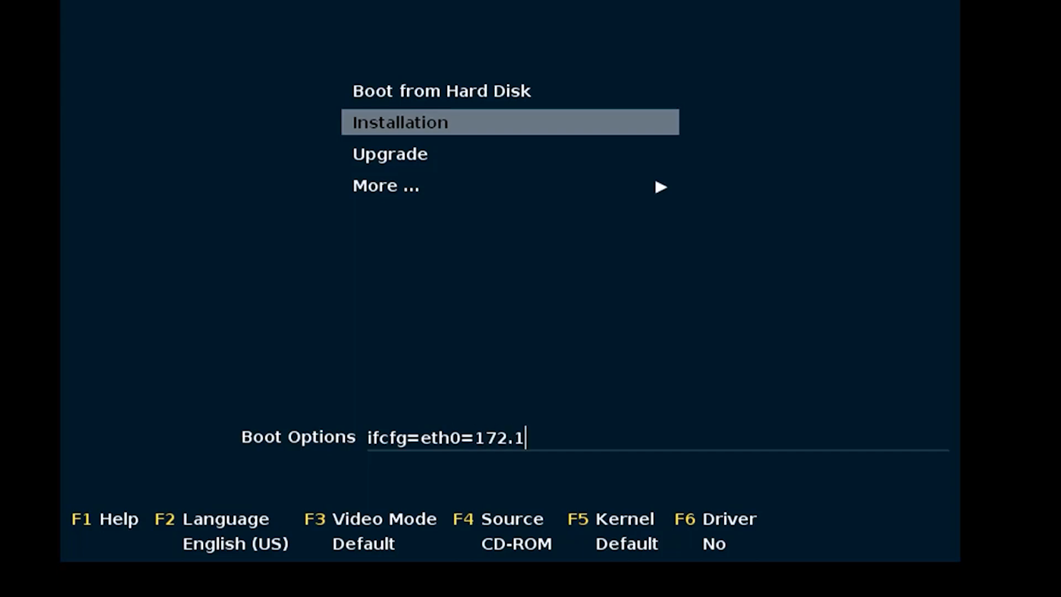
{"action": "type", "text": "7.20.24"}
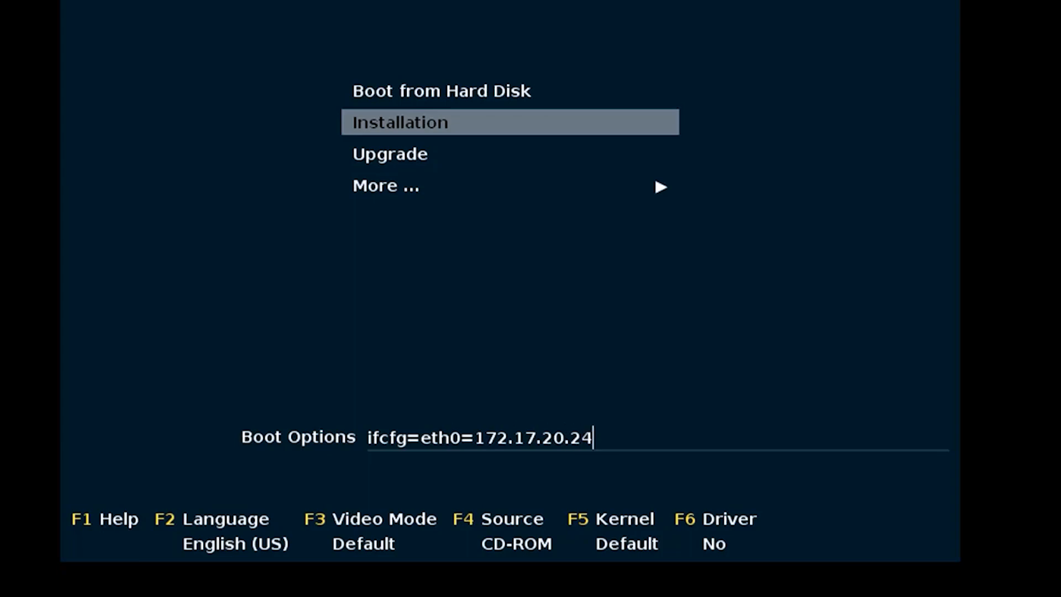
{"action": "type", "text": "0/24,172.17."}
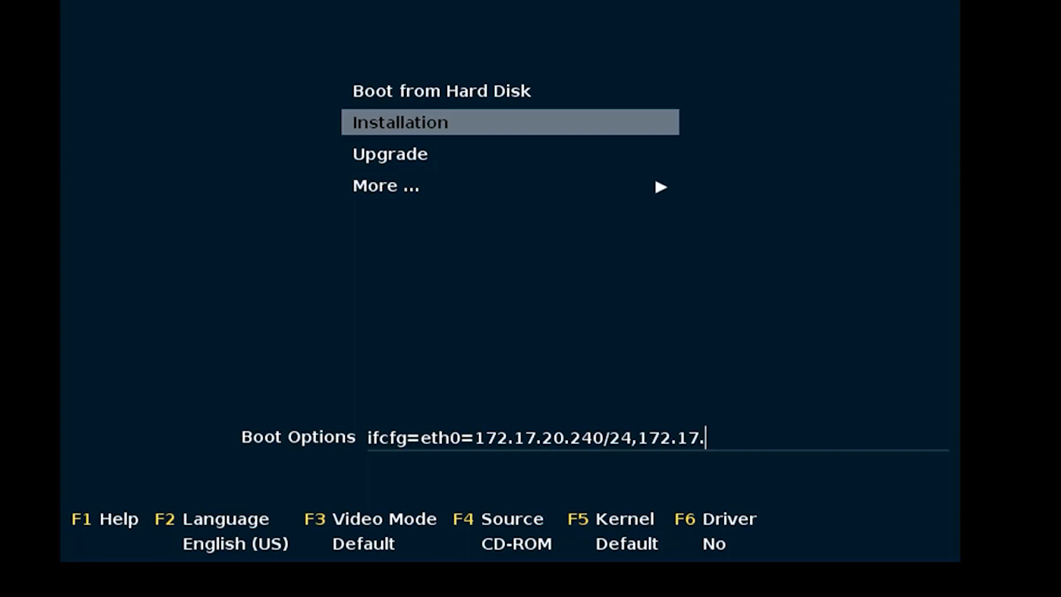
{"action": "type", "text": "20.35,"}
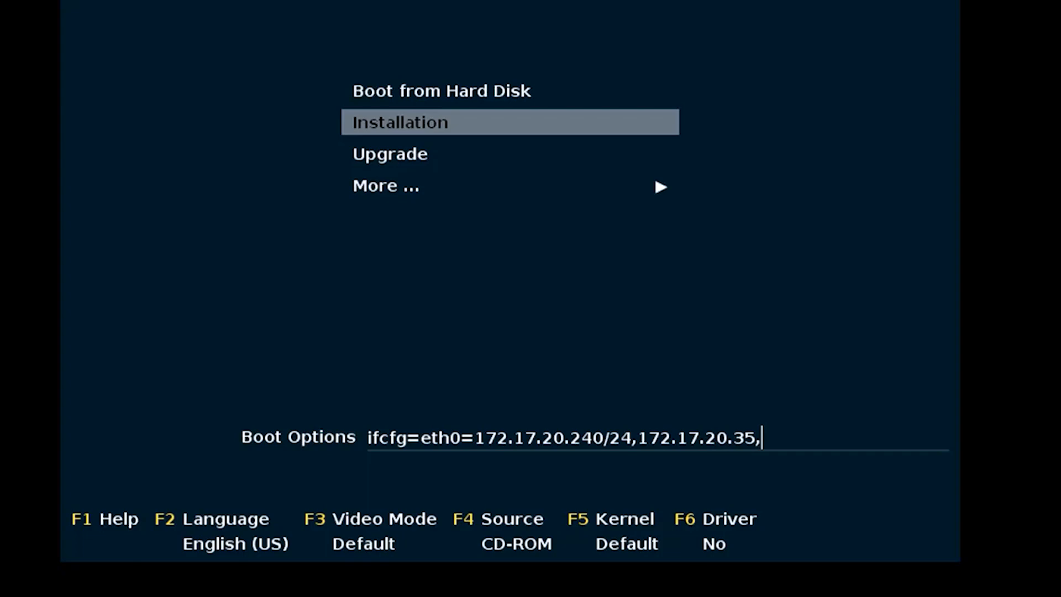
{"action": "type", "text": "172.17.2"}
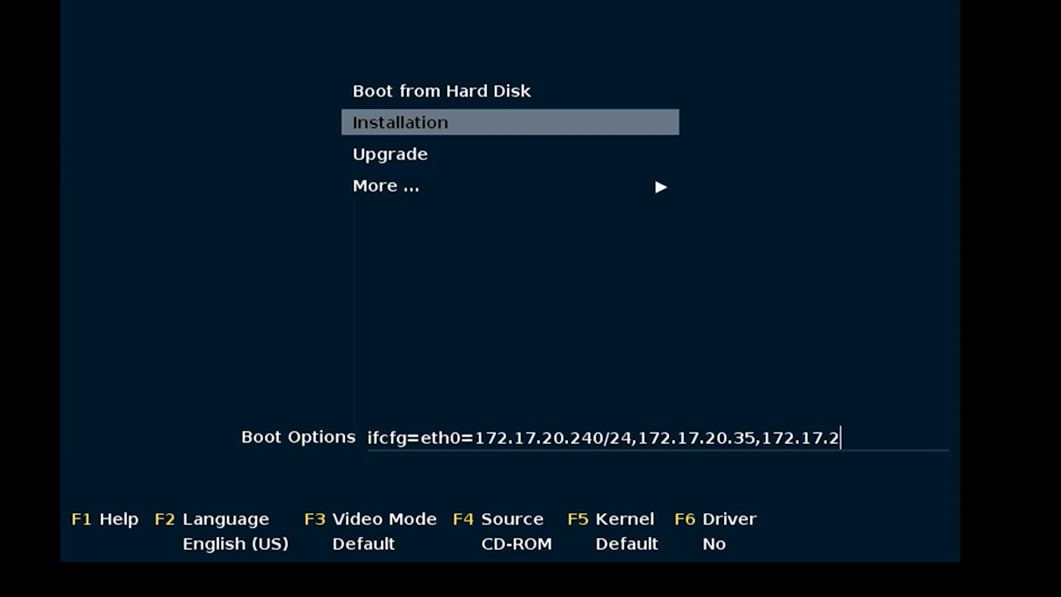
{"action": "type", "text": "0.35,lan"}
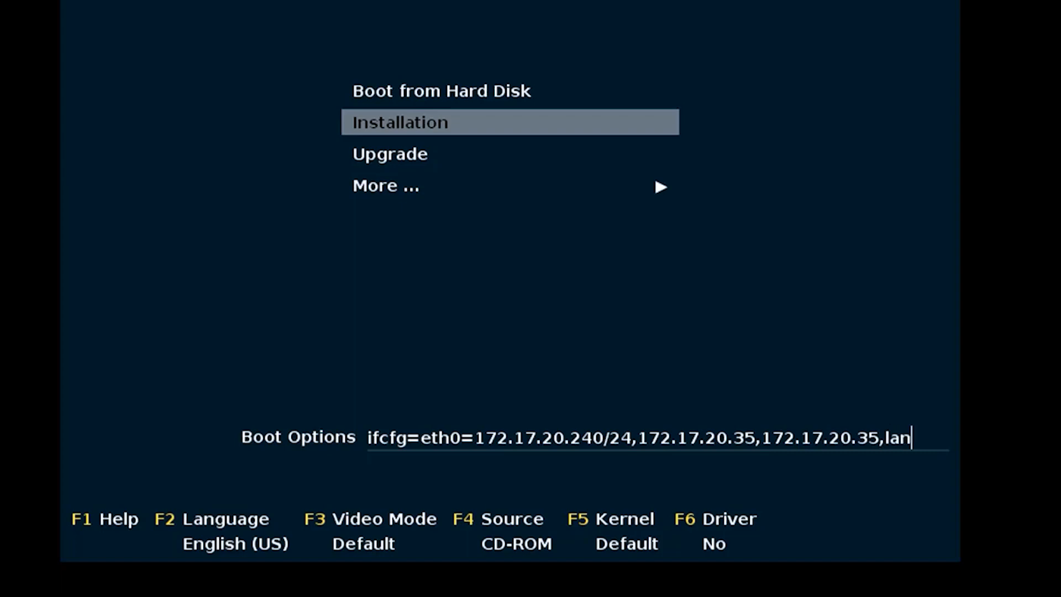
{"action": "type", "text": "30.exa"}
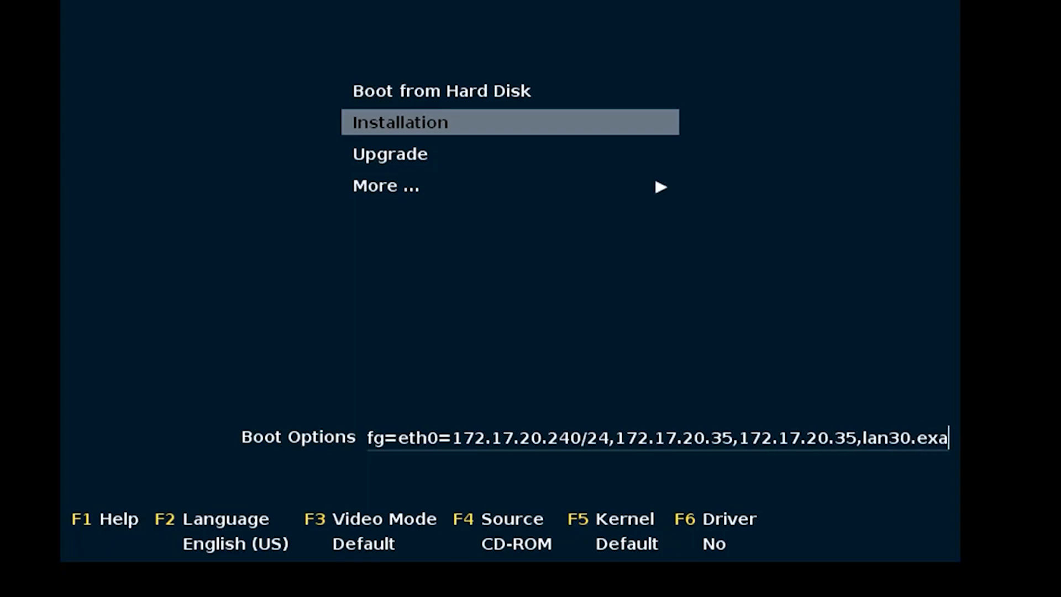
{"action": "type", "text": "mple.com"}
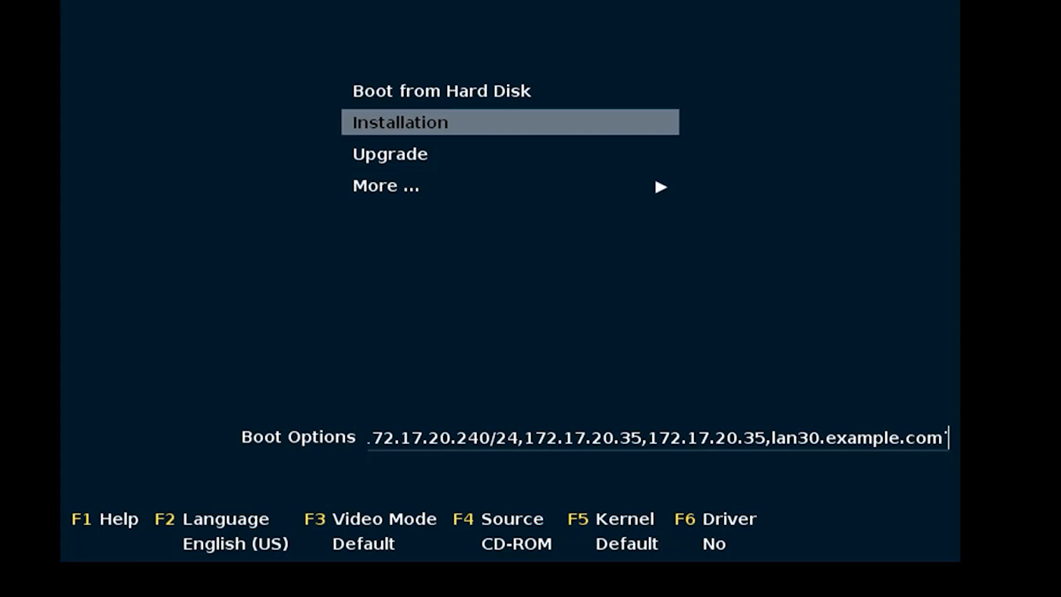
{"action": "type", "text": " ifcfg"}
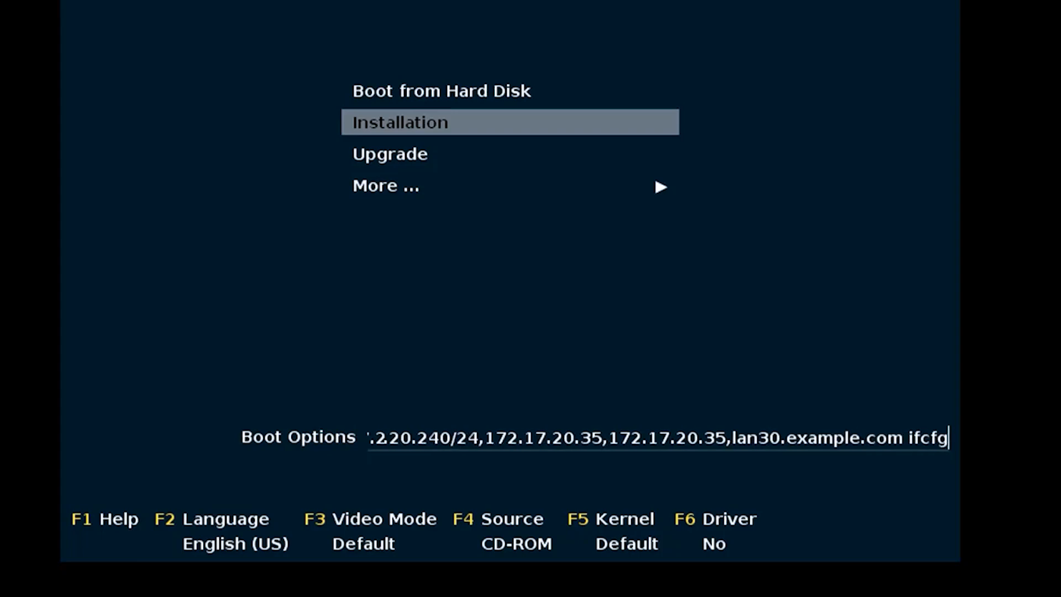
{"action": "type", "text": "=eth1"}
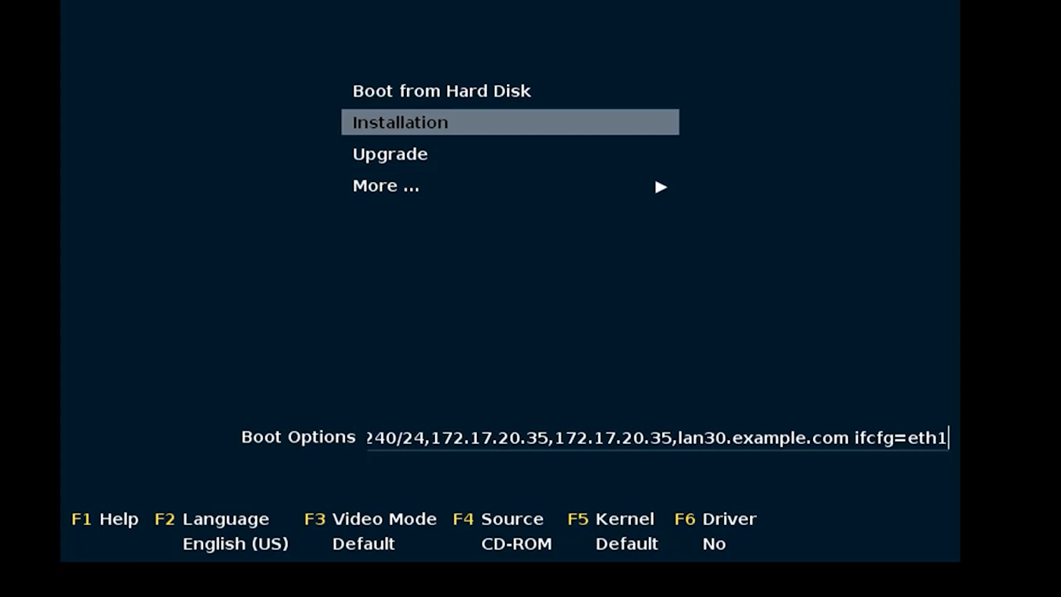
{"action": "type", "text": "="}
{"action": "type", "text": "172"}
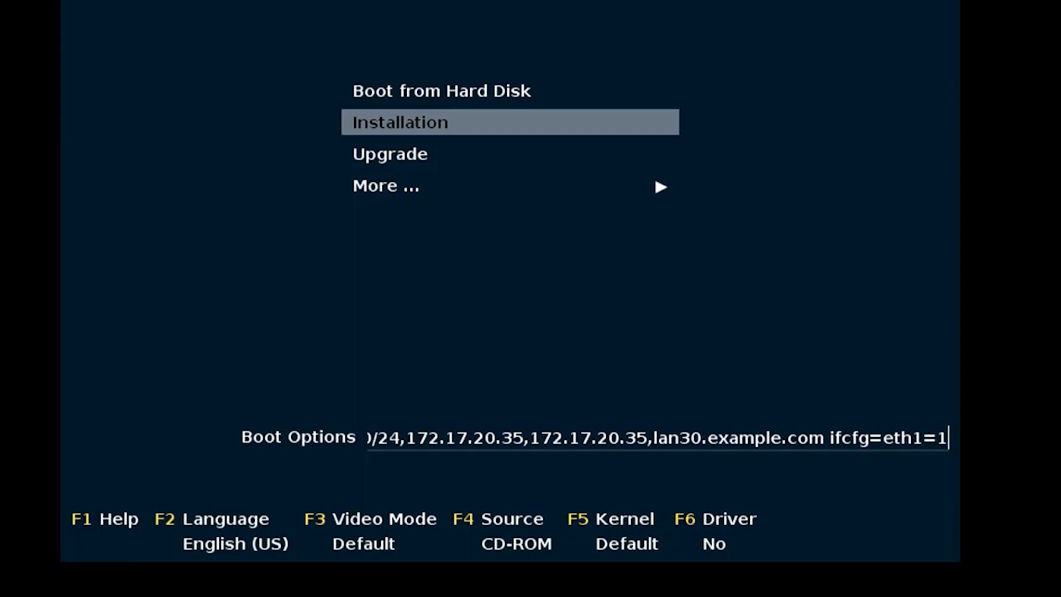
{"action": "type", "text": ".1"}
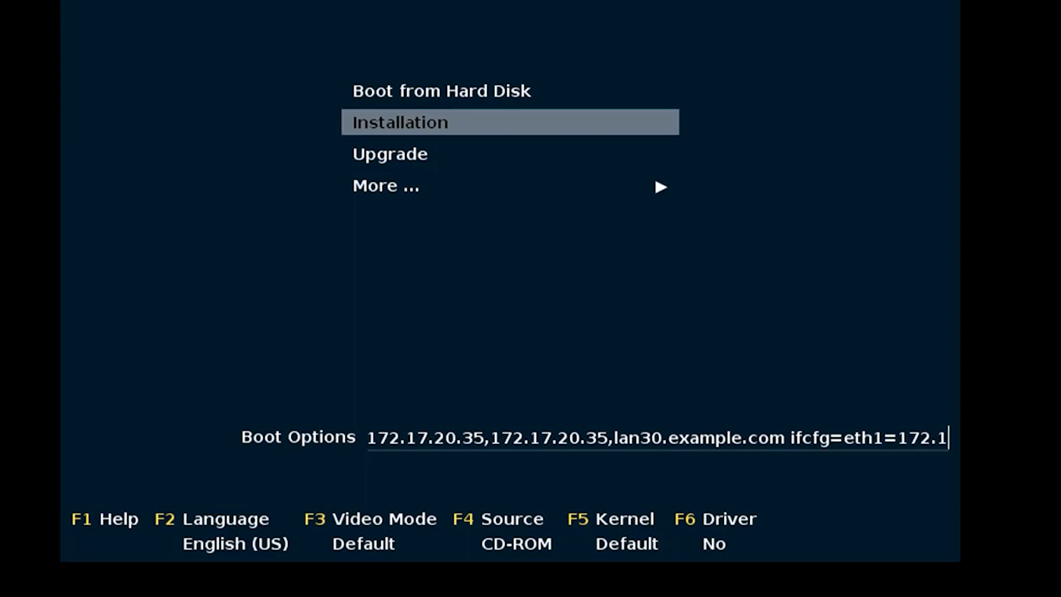
{"action": "type", "text": "7.30.2"}
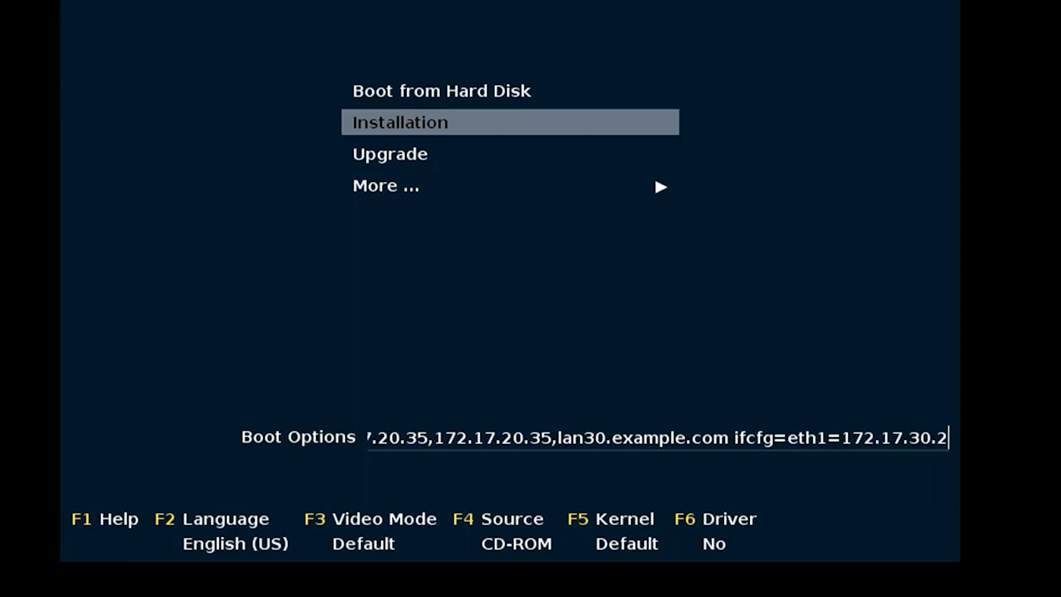
{"action": "type", "text": "40/24"}
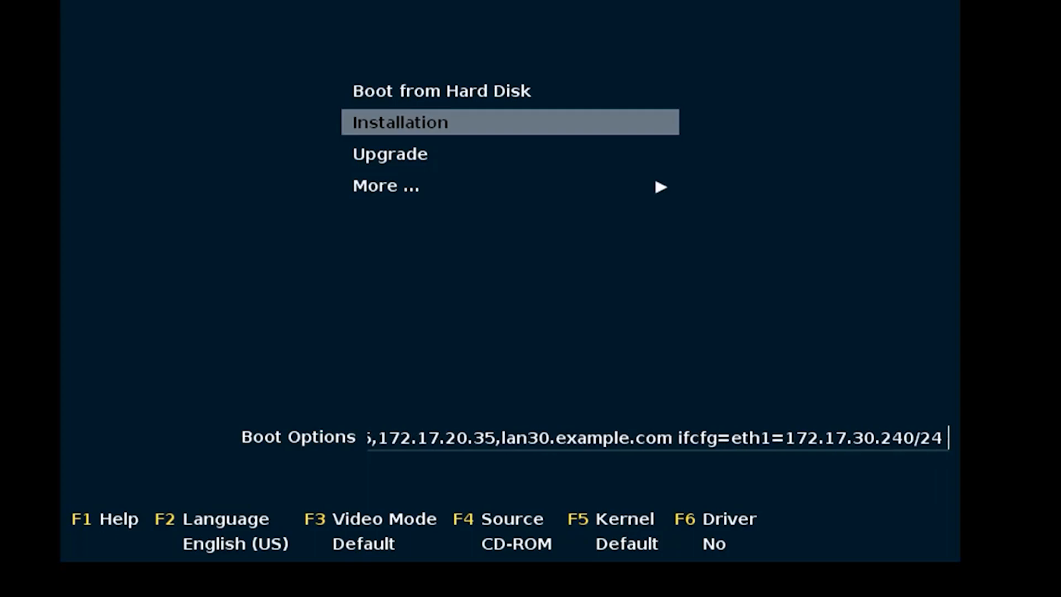
{"action": "type", "text": " host"}
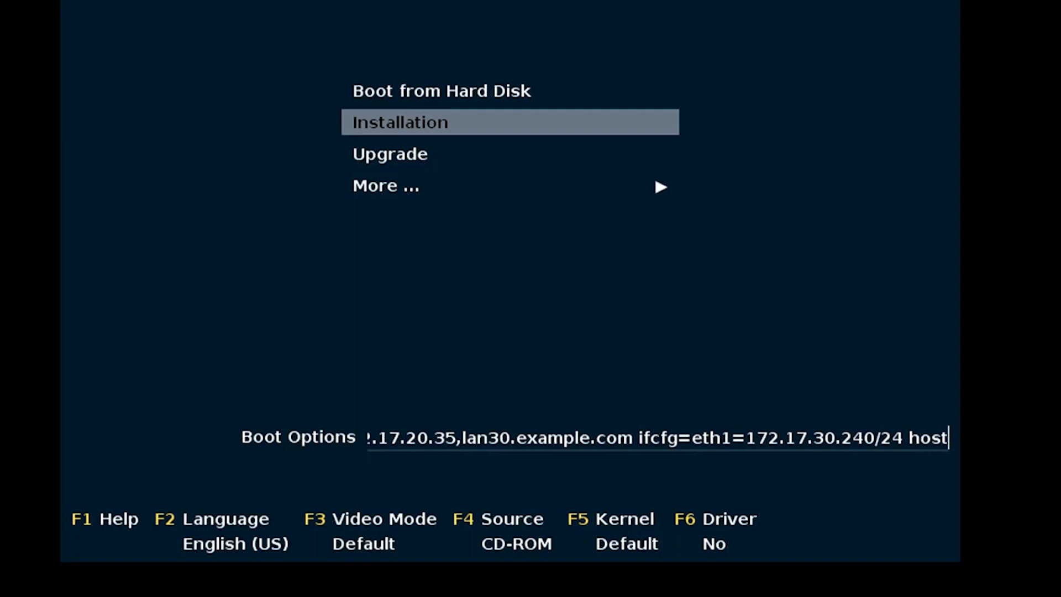
{"action": "type", "text": "name"}
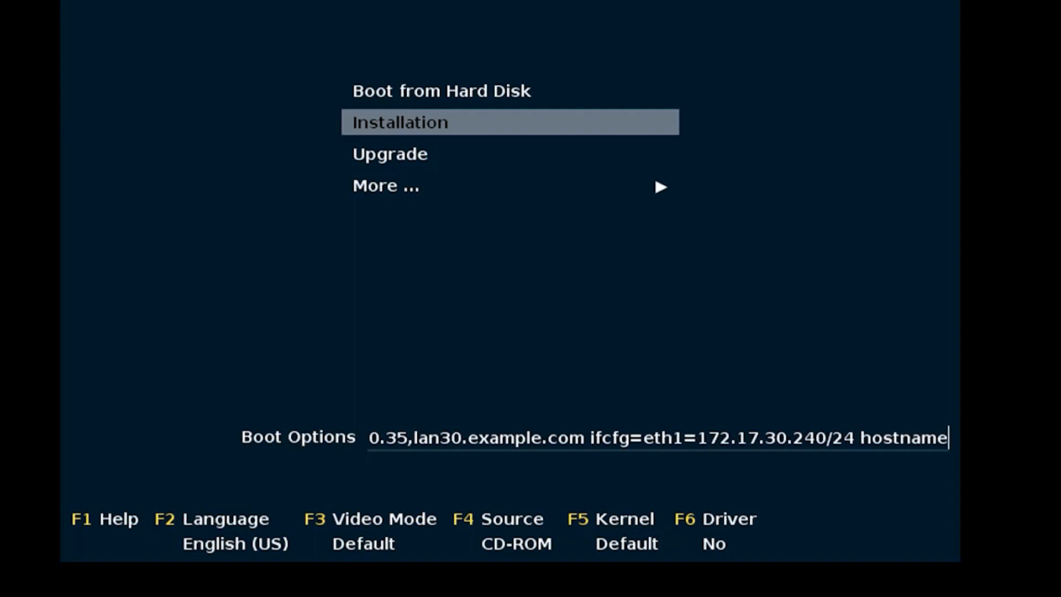
{"action": "type", "text": "="}
{"action": "type", "text": "ex-pr"}
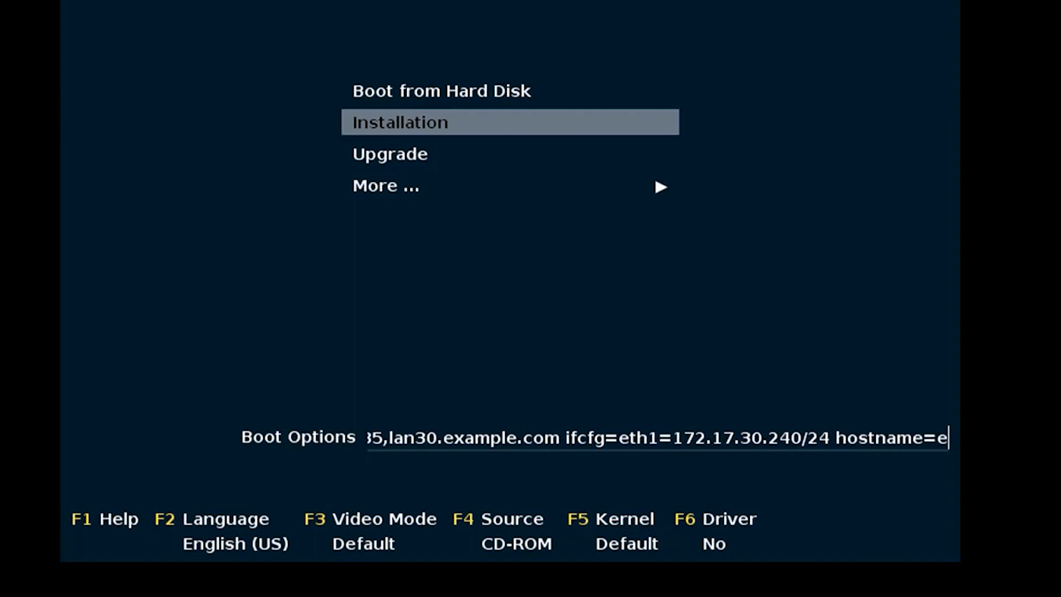
{"action": "type", "text": "ox"}
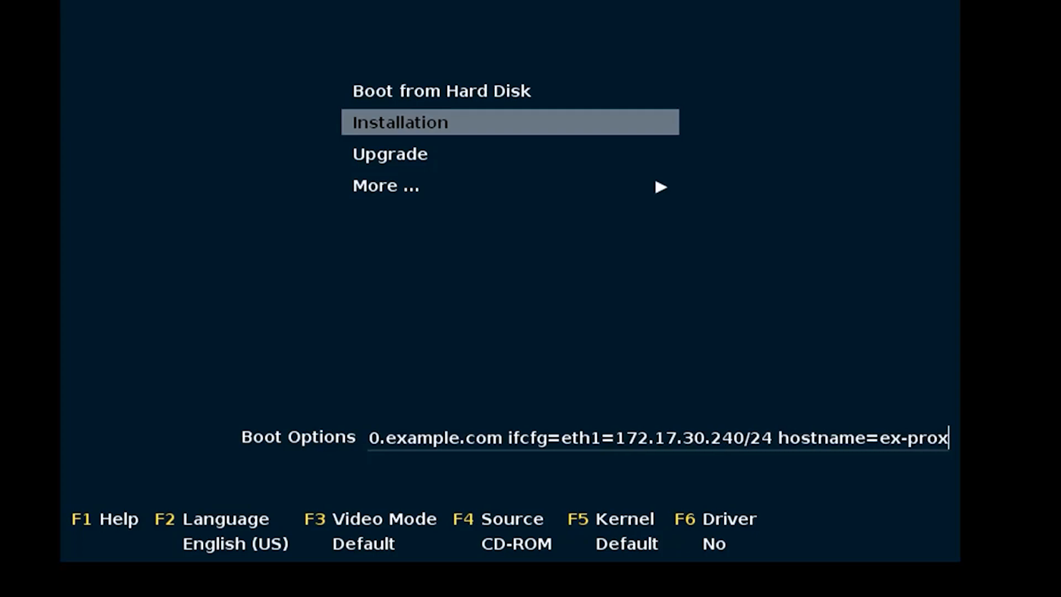
{"action": "type", "text": "y1"}
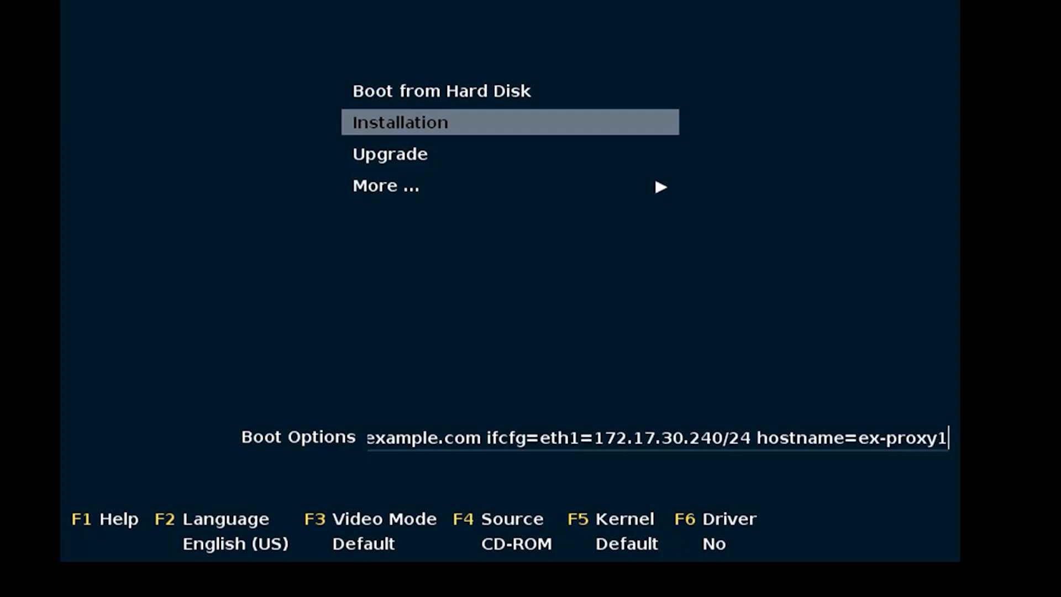
{"action": "type", "text": ".lan30."}
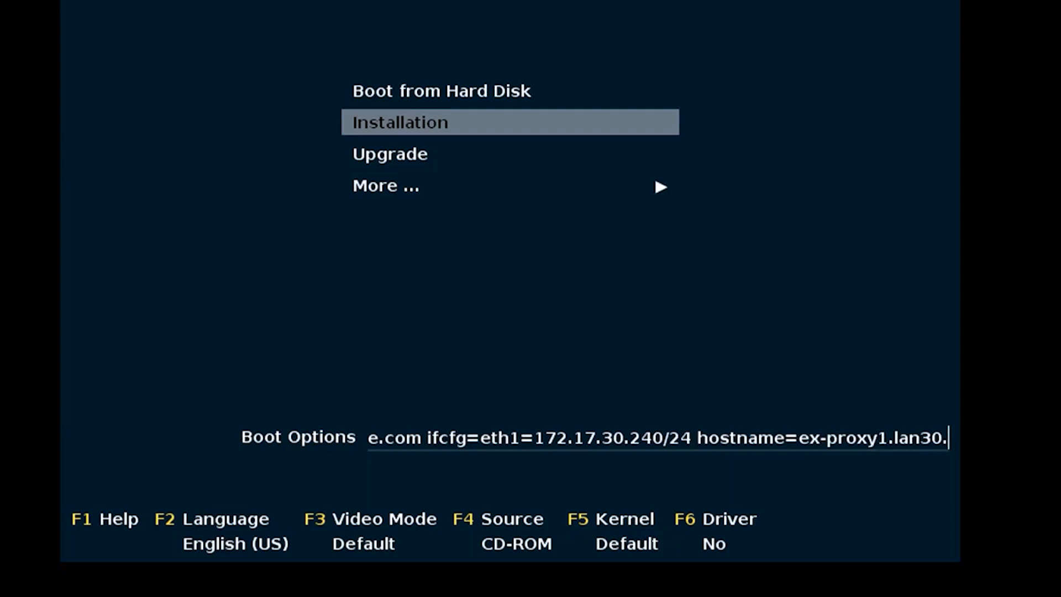
{"action": "type", "text": "exa"}
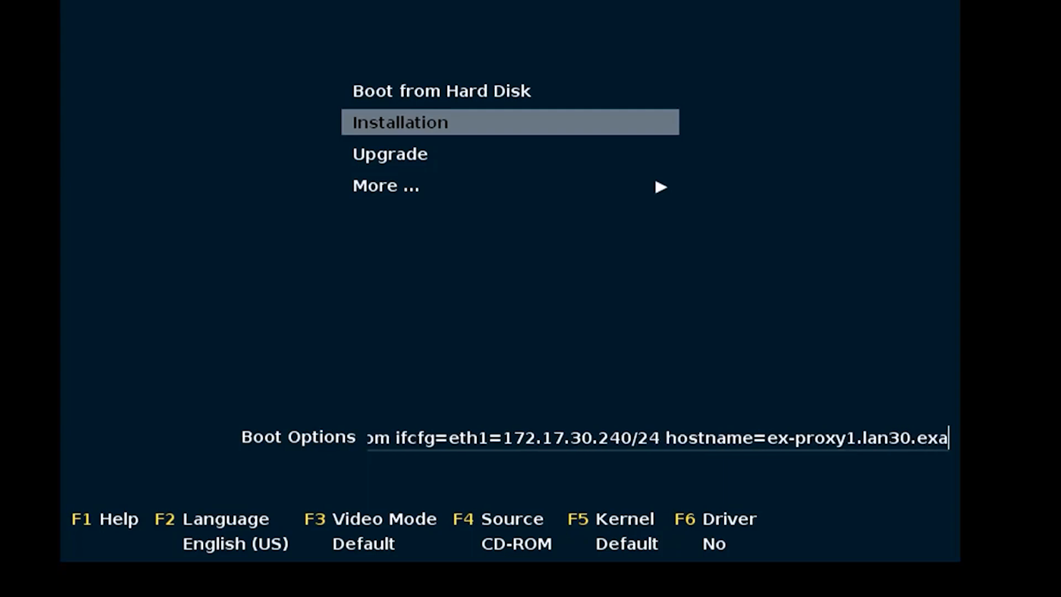
{"action": "type", "text": "mple.com"}
{"action": "key", "text": "Home"}
{"action": "key", "text": "End"}
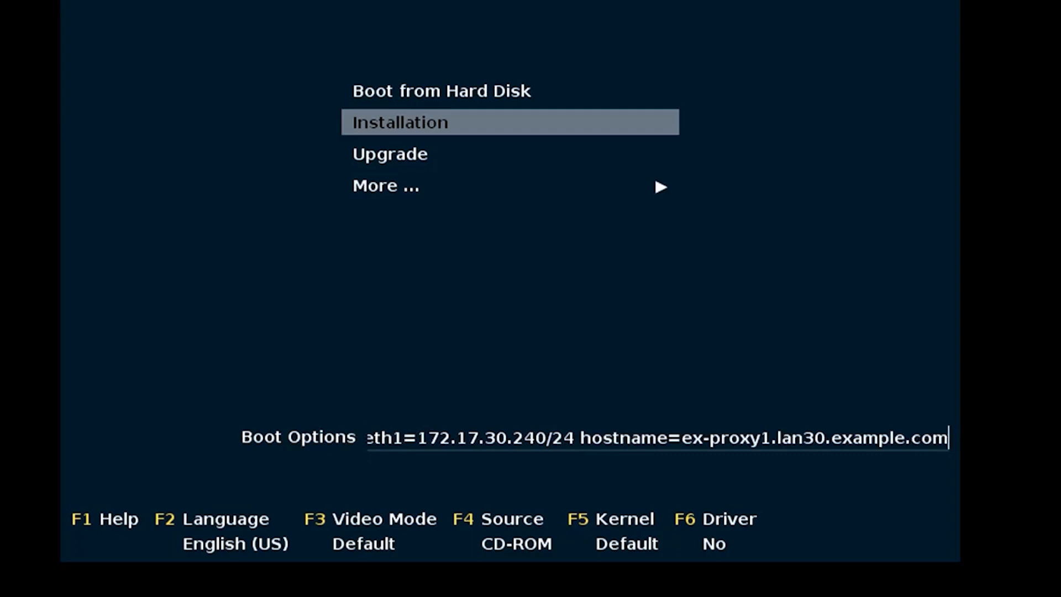
{"action": "key", "text": "Return"}
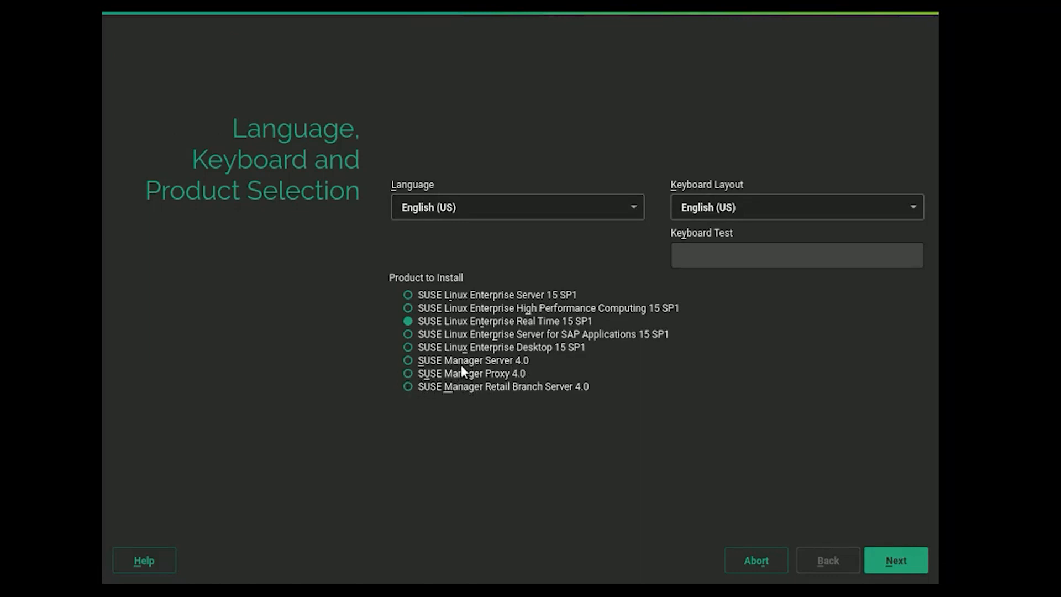
Select SUSE Manager Proxy 4.0, accept its license terms, and proceed to Registration.
{"action": "left_click", "coordinate": [408, 374]}
{"action": "left_click", "coordinate": [896, 561]}
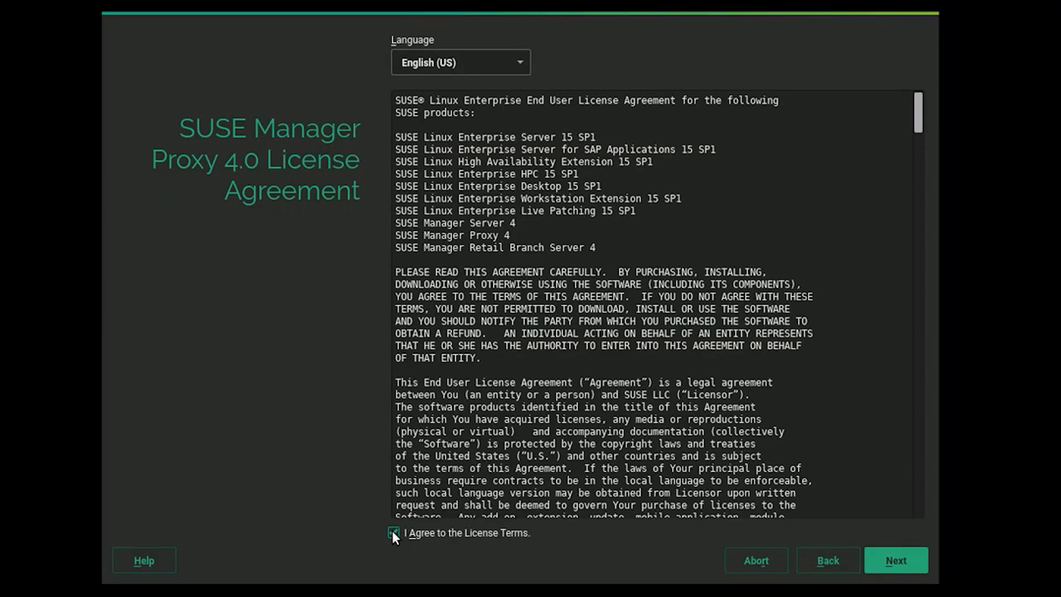
{"action": "left_click", "coordinate": [888, 562]}
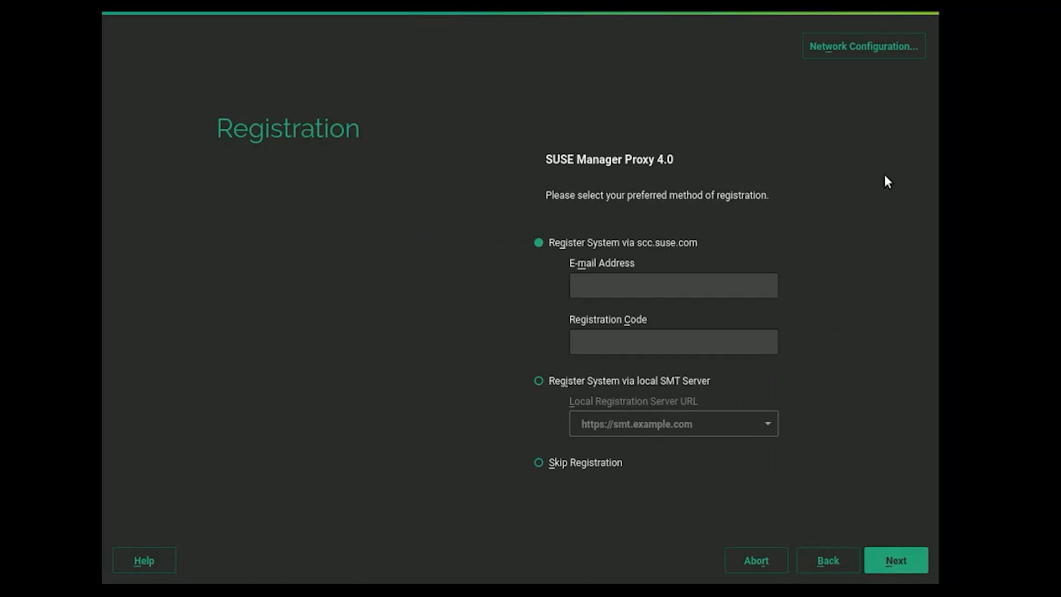
In Network Configuration, review the Ethernet cards and set 'Set Hostname via DHCP' to no.
{"action": "left_click", "coordinate": [828, 52]}
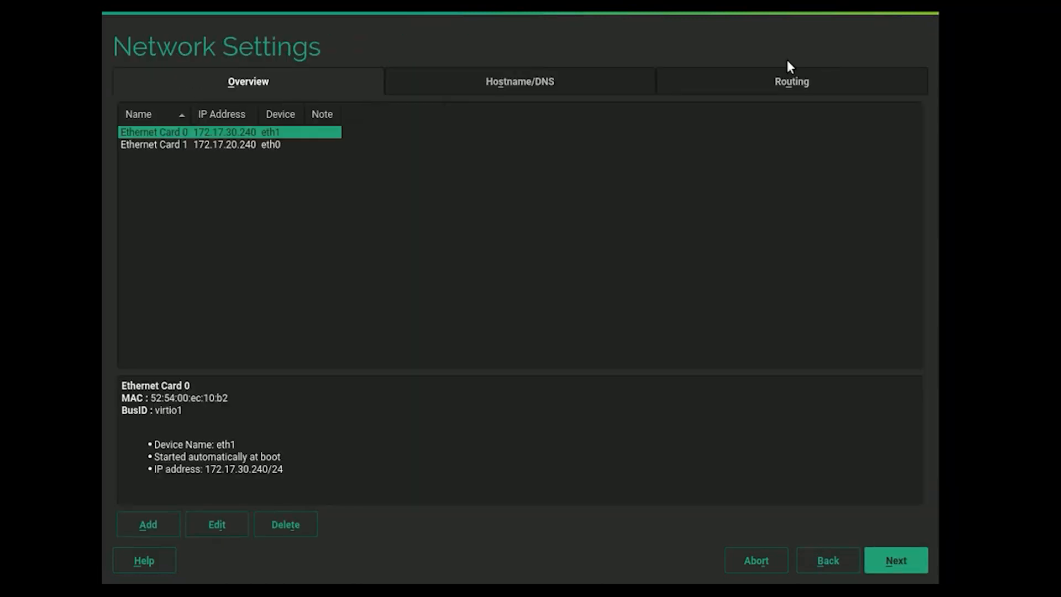
{"action": "left_click", "coordinate": [201, 145]}
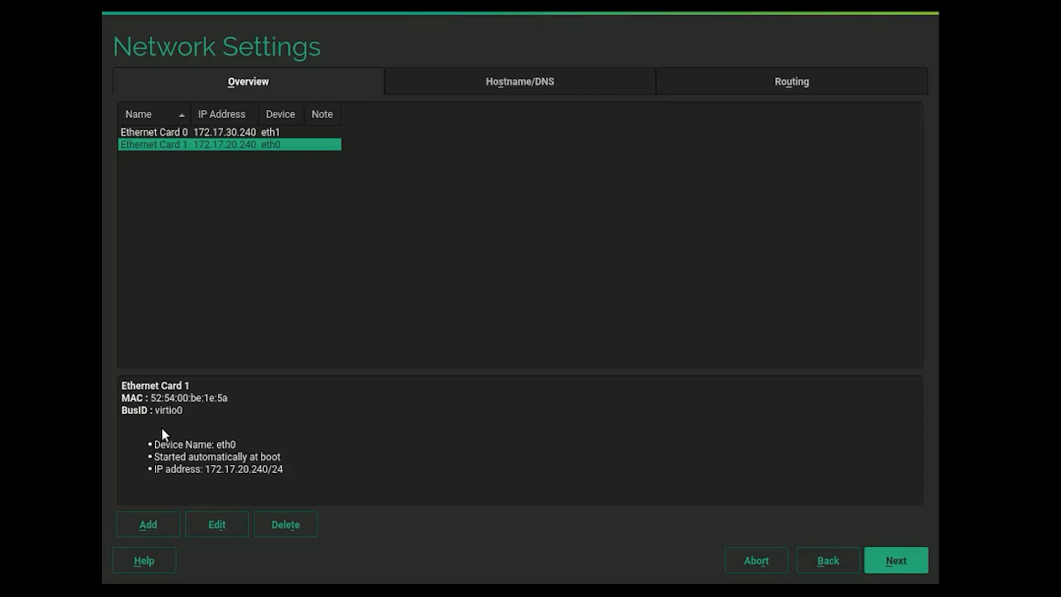
{"action": "left_click", "coordinate": [186, 133]}
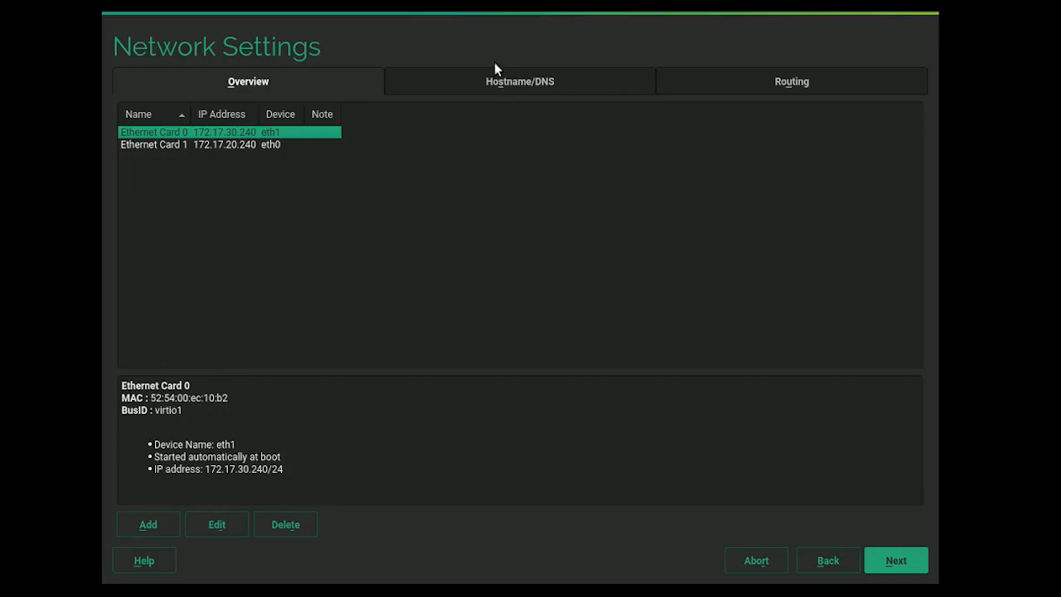
{"action": "left_click", "coordinate": [496, 79]}
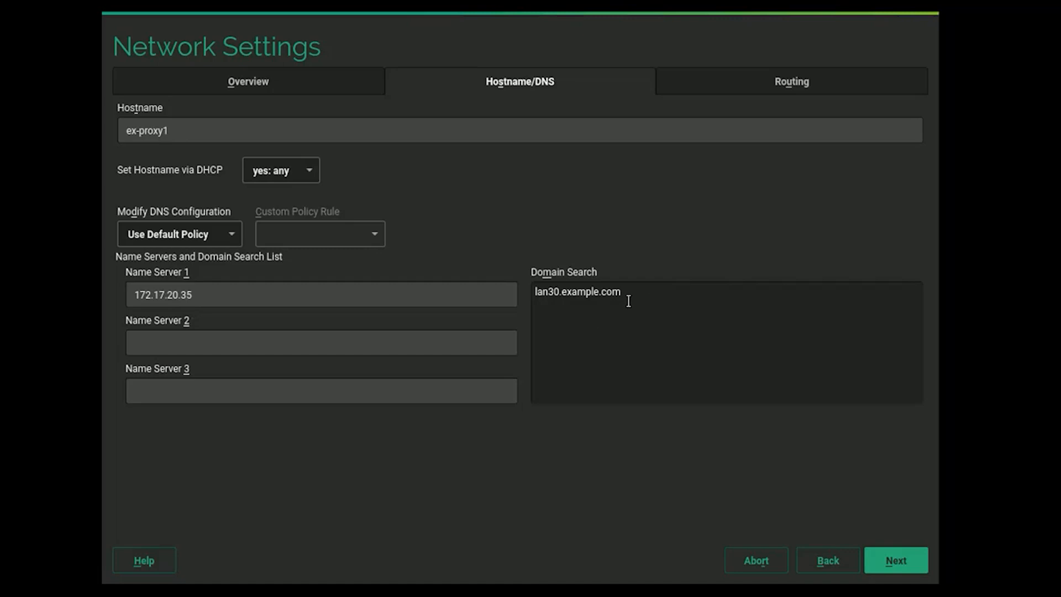
{"action": "left_click", "coordinate": [310, 171]}
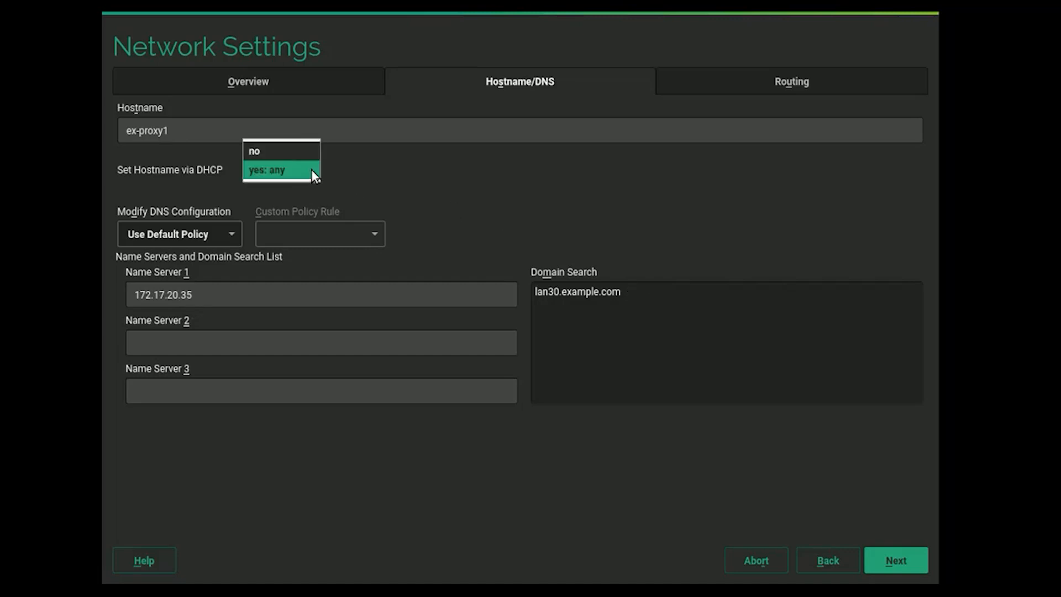
{"action": "left_click", "coordinate": [284, 152]}
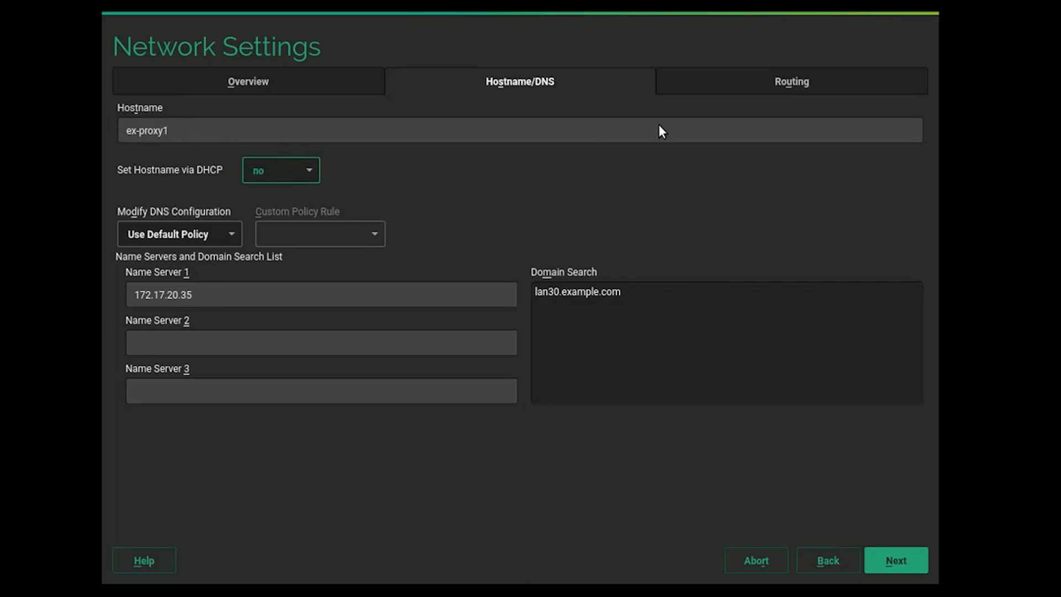
Enable IPv4 forwarding under Routing and save the network configuration.
{"action": "left_click", "coordinate": [727, 82]}
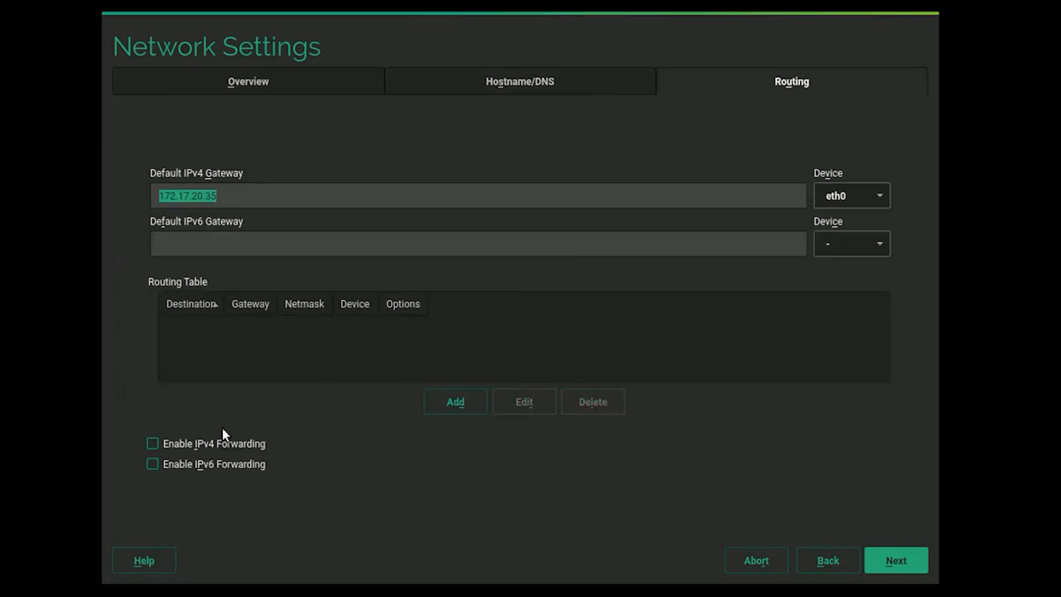
{"action": "left_click", "coordinate": [152, 445]}
{"action": "left_click", "coordinate": [893, 563]}
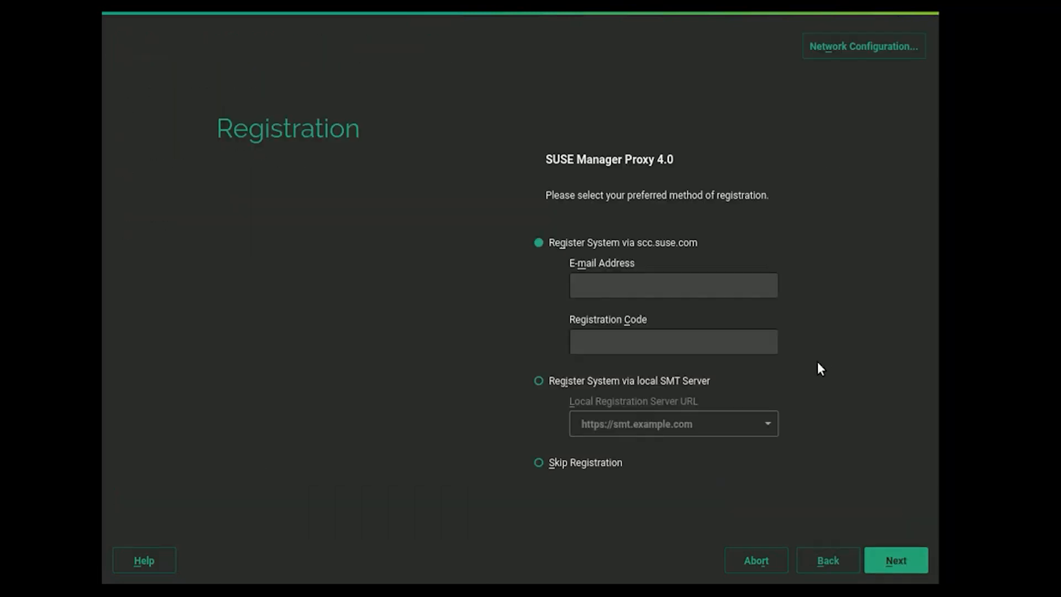
{"action": "left_click", "coordinate": [539, 381]}
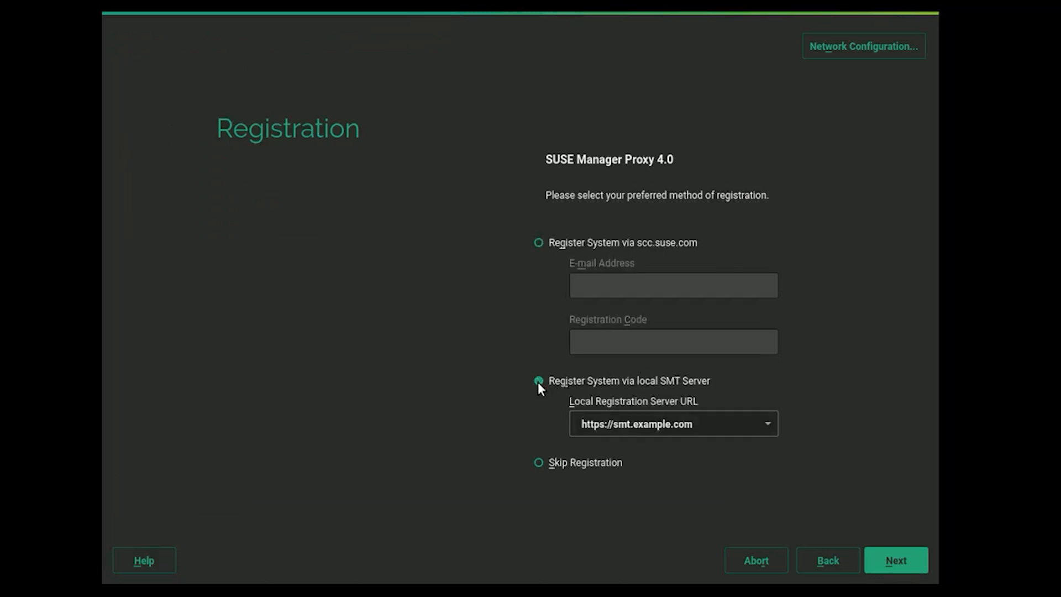
{"action": "left_click", "coordinate": [694, 425]}
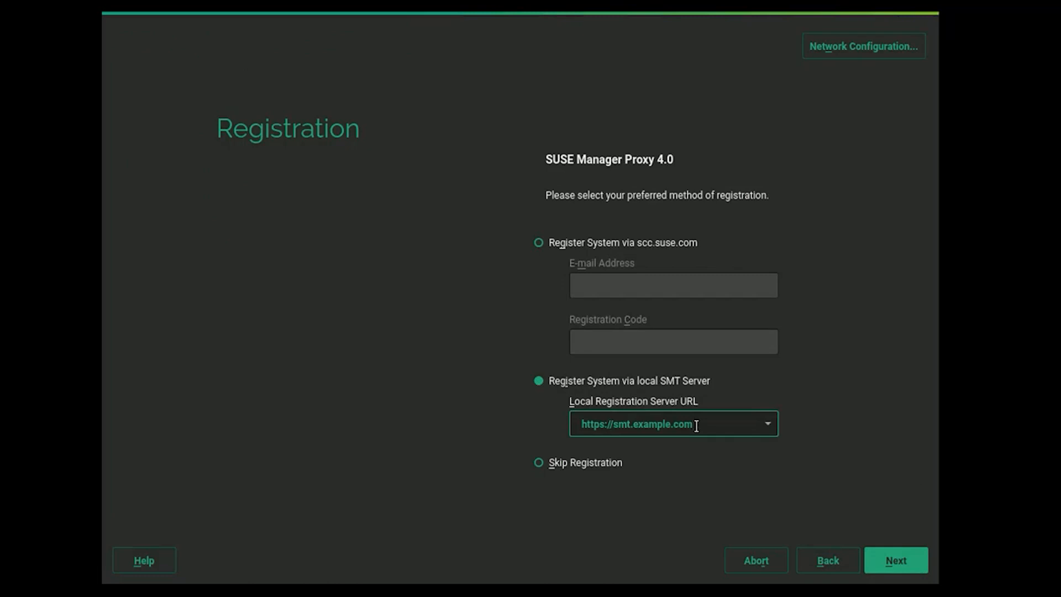
{"action": "key", "text": "BackSpace"}
{"action": "key", "text": "BackSpace"}
{"action": "key", "text": "BackSpace"}
{"action": "key", "text": "BackSpace"}
{"action": "key", "text": "BackSpace"}
{"action": "key", "text": "BackSpace"}
{"action": "key", "text": "BackSpace"}
{"action": "key", "text": "BackSpace"}
{"action": "key", "text": "BackSpace"}
{"action": "key", "text": "BackSpace"}
{"action": "key", "text": "BackSpace"}
{"action": "key", "text": "BackSpace"}
{"action": "key", "text": "BackSpace"}
{"action": "key", "text": "BackSpace"}
{"action": "key", "text": "BackSpace"}
{"action": "type", "text": "ex-services.example.com"}
{"action": "left_click", "coordinate": [904, 556]}
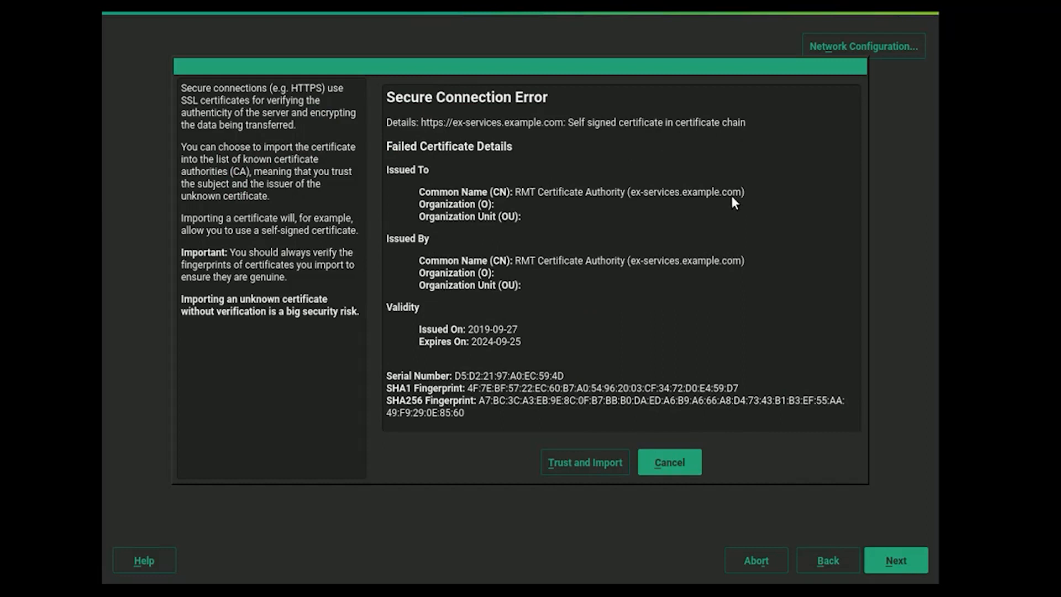
{"action": "left_click", "coordinate": [569, 469]}
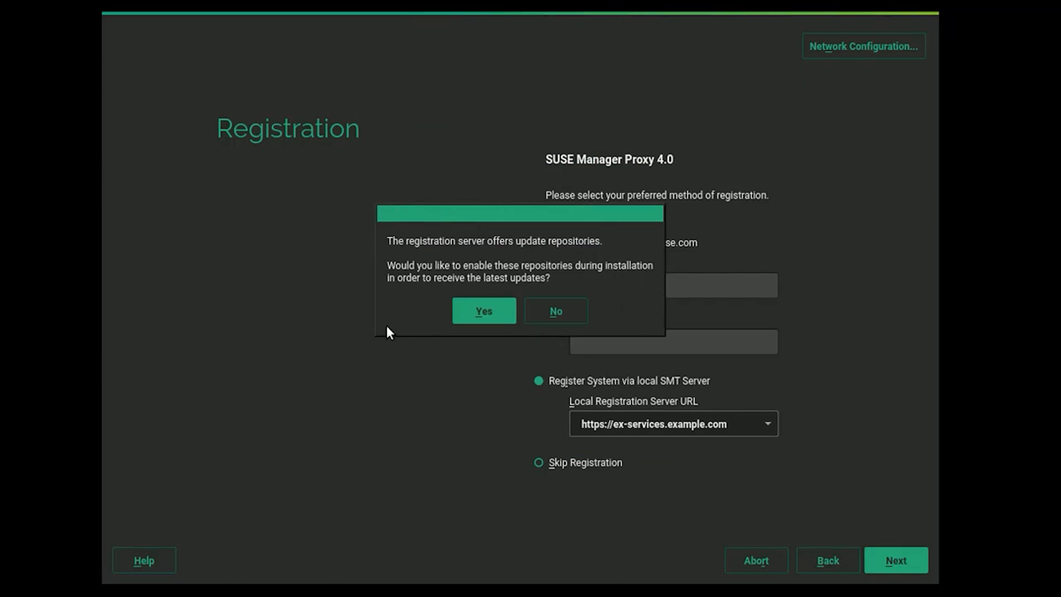
Enable update repositories, keep the three default modules, skip add-ons and keep the SUSE Manager Proxy role.
{"action": "left_click", "coordinate": [485, 312]}
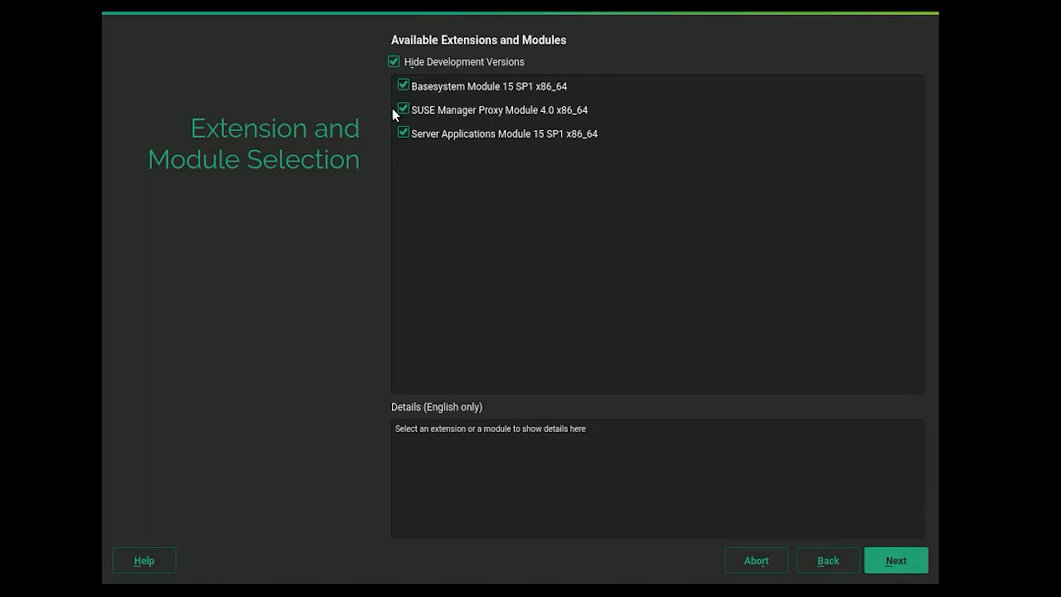
{"action": "left_click", "coordinate": [393, 63]}
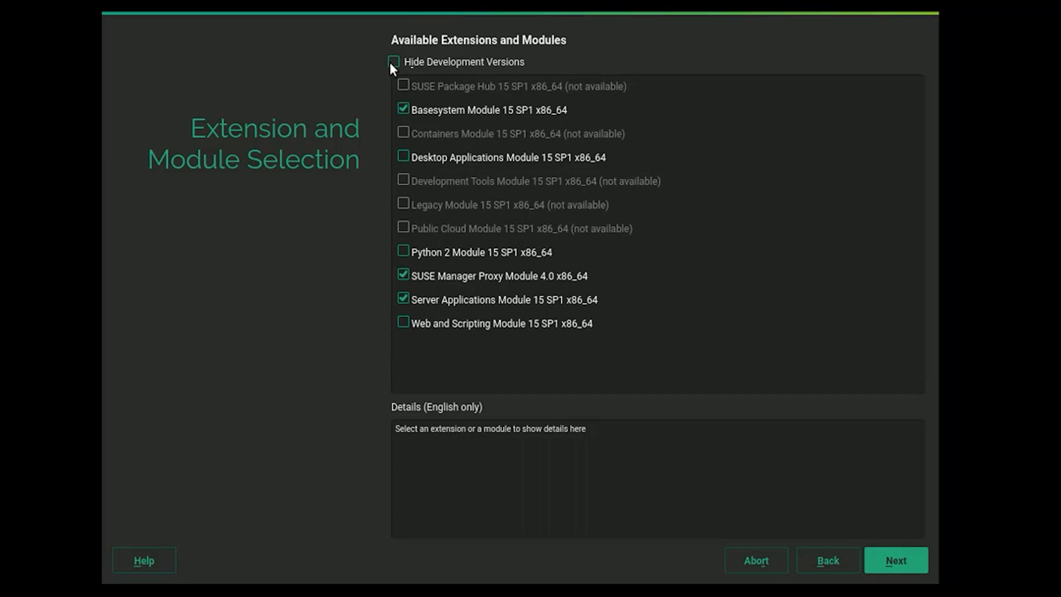
{"action": "left_click", "coordinate": [392, 63]}
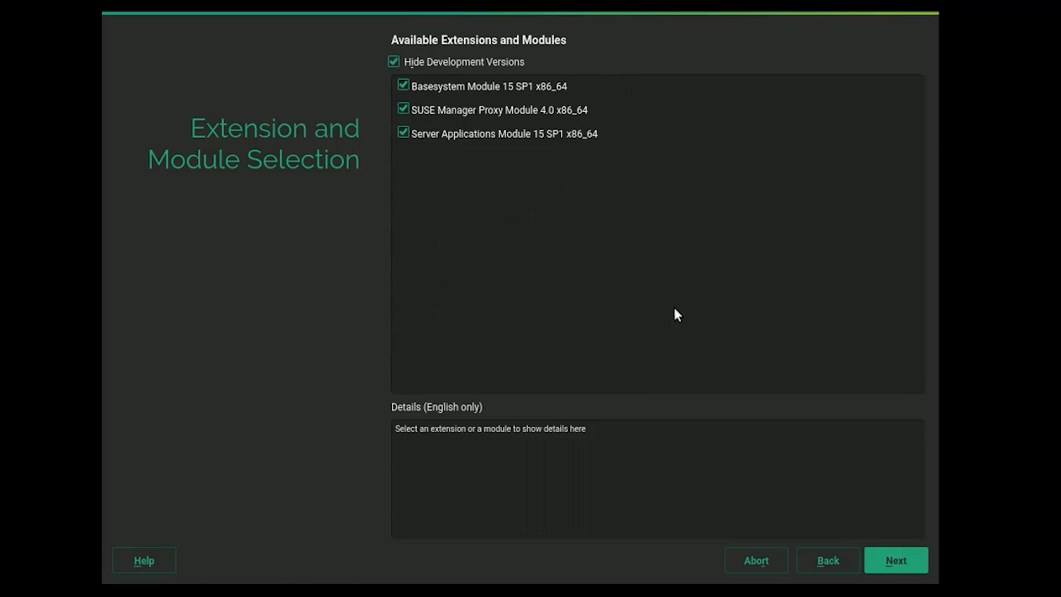
{"action": "left_click", "coordinate": [899, 563]}
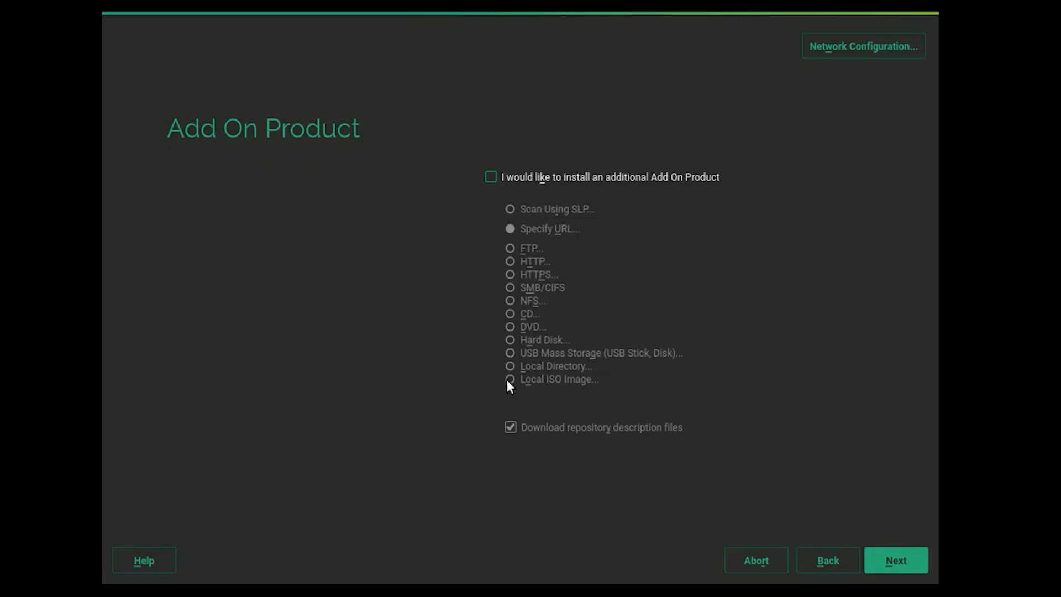
{"action": "left_click", "coordinate": [906, 557]}
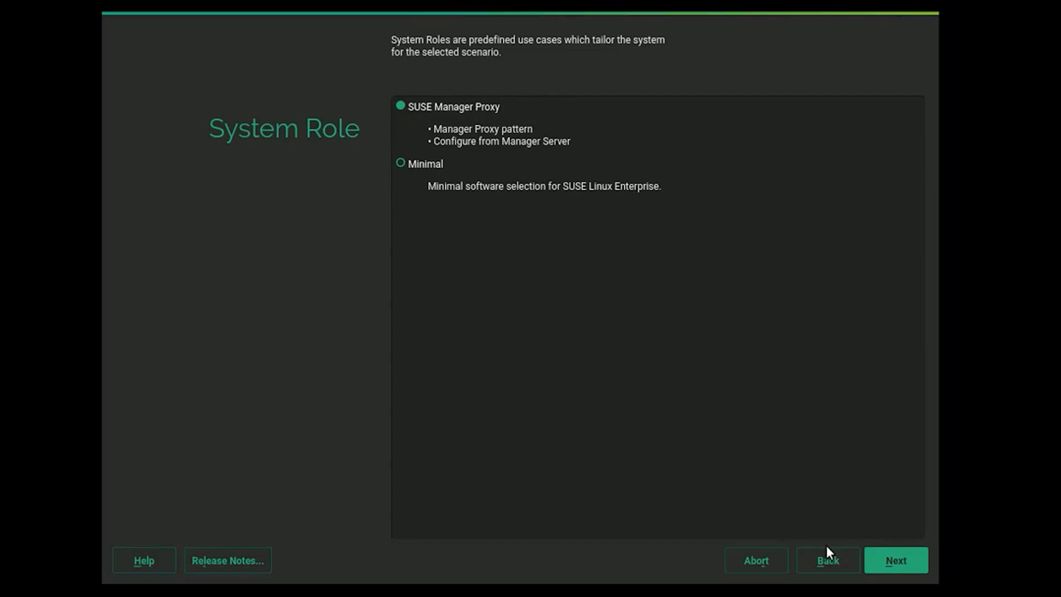
{"action": "left_click", "coordinate": [904, 562]}
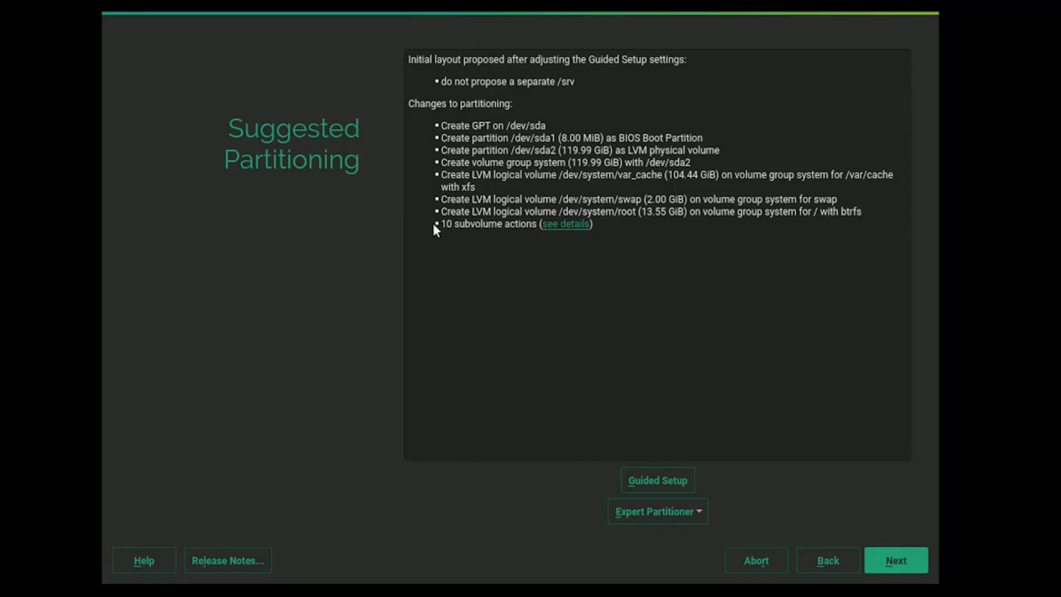
Open the Expert Partitioner from the current proposal and begin adding a partition on disk sdb.
{"action": "left_click", "coordinate": [701, 512]}
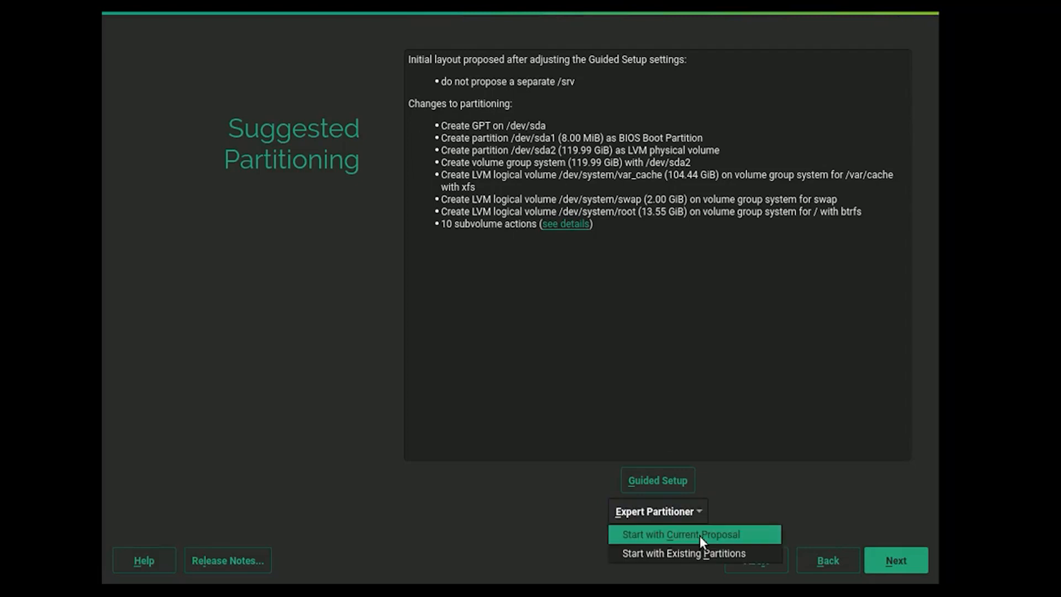
{"action": "left_click", "coordinate": [700, 535]}
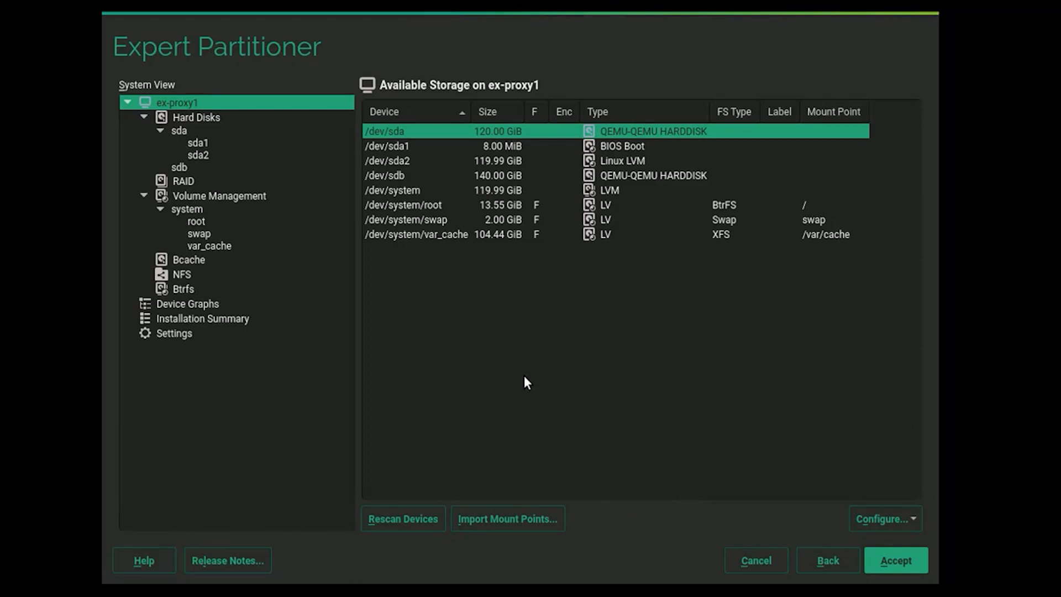
{"action": "left_click", "coordinate": [175, 168]}
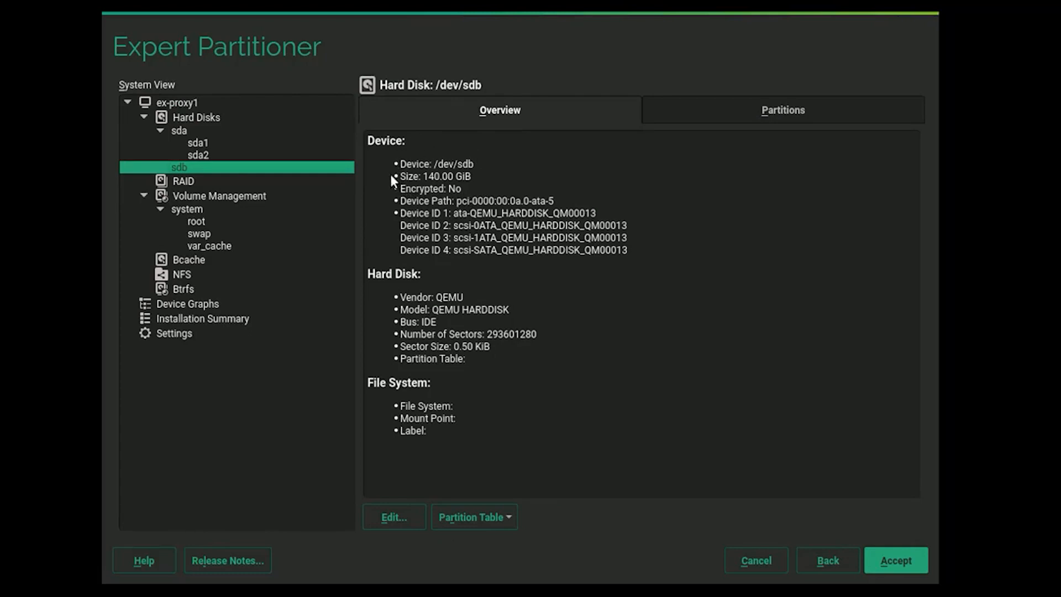
{"action": "left_click", "coordinate": [716, 116]}
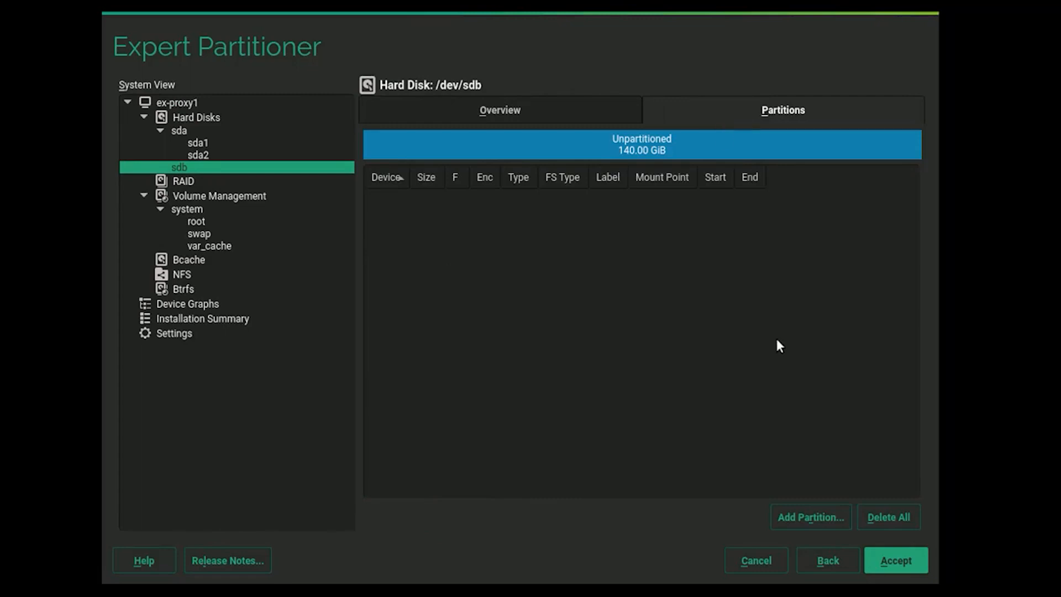
{"action": "left_click", "coordinate": [824, 515]}
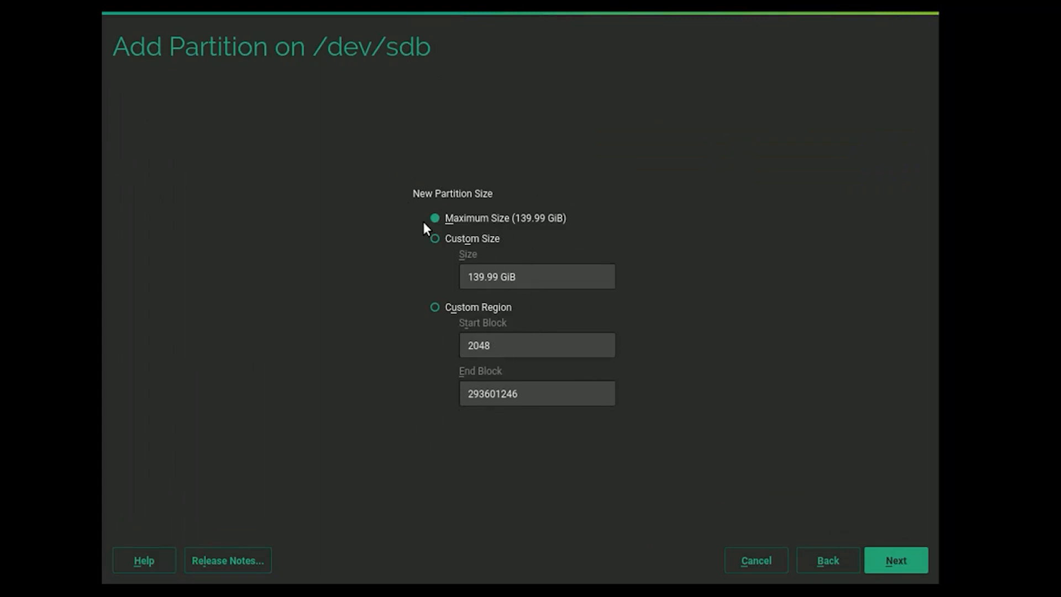
Keep maximum size and the Data and ISV Applications role, and change the mount point to /var/cache/squid.
{"action": "left_click", "coordinate": [899, 564]}
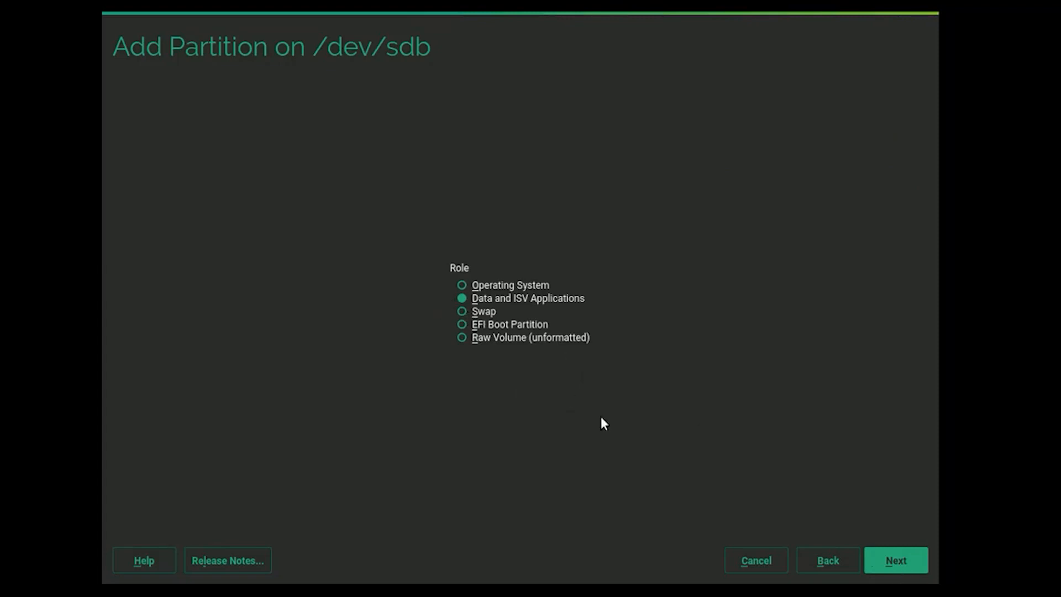
{"action": "left_click", "coordinate": [905, 567]}
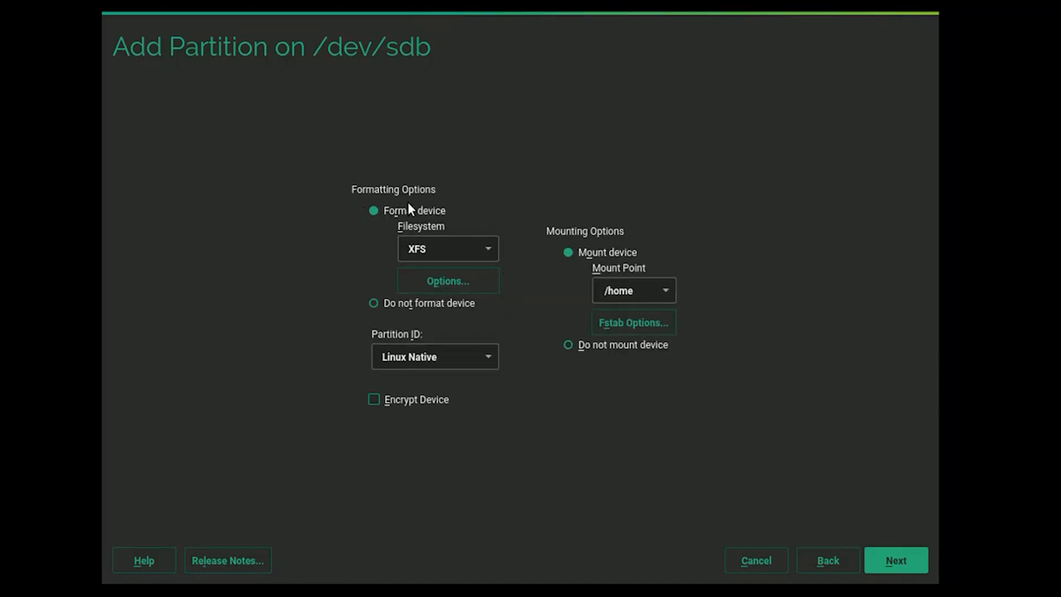
{"action": "left_click", "coordinate": [640, 294]}
{"action": "key", "text": "BackSpace"}
{"action": "key", "text": "BackSpace"}
{"action": "key", "text": "BackSpace"}
{"action": "key", "text": "BackSpace"}
{"action": "type", "text": "var/cache/squid"}
{"action": "key", "text": "Left"}
{"action": "key", "text": "Left"}
{"action": "key", "text": "Left"}
{"action": "key", "text": "Left"}
{"action": "key", "text": "Left"}
{"action": "key", "text": "Left"}
{"action": "key", "text": "Left"}
{"action": "key", "text": "Left"}
{"action": "key", "text": "Left"}
{"action": "key", "text": "Left"}
{"action": "key", "text": "Left"}
{"action": "key", "text": "Left"}
{"action": "key", "text": "Left"}
{"action": "key", "text": "Left"}
{"action": "key", "text": "Left"}
{"action": "key", "text": "Left"}
{"action": "key", "text": "Left"}
{"action": "key", "text": "Left"}
{"action": "key", "text": "Right"}
{"action": "key", "text": "Right"}
{"action": "key", "text": "Right"}
{"action": "key", "text": "Right"}
{"action": "key", "text": "Right"}
{"action": "key", "text": "Right"}
{"action": "key", "text": "Right"}
{"action": "key", "text": "Right"}
{"action": "key", "text": "Right"}
{"action": "key", "text": "Right"}
{"action": "key", "text": "Right"}
{"action": "key", "text": "Right"}
{"action": "key", "text": "Right"}
{"action": "key", "text": "Right"}
{"action": "key", "text": "Right"}
{"action": "key", "text": "Right"}
Create the sdb1 partition, accept the Expert Partitioner layout and confirm the suggested partitioning.
{"action": "left_click", "coordinate": [891, 555]}
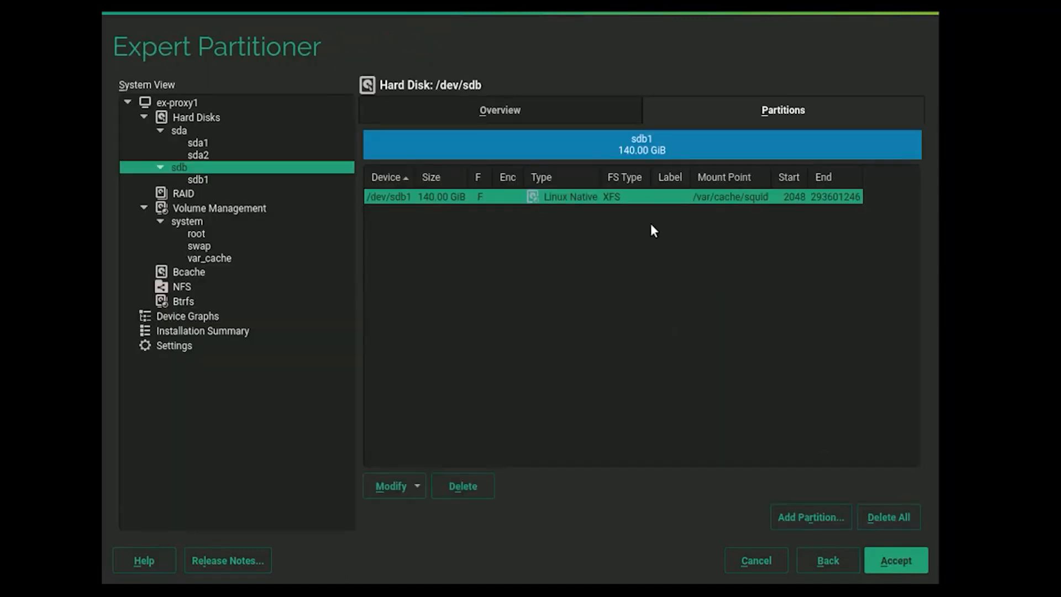
{"action": "left_click", "coordinate": [914, 557]}
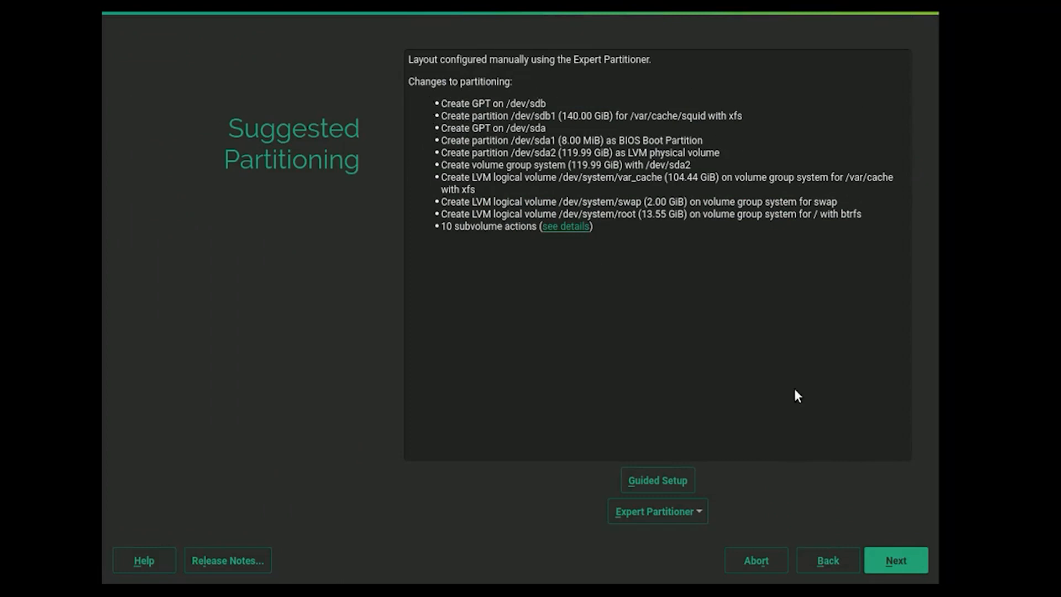
{"action": "left_click", "coordinate": [894, 560]}
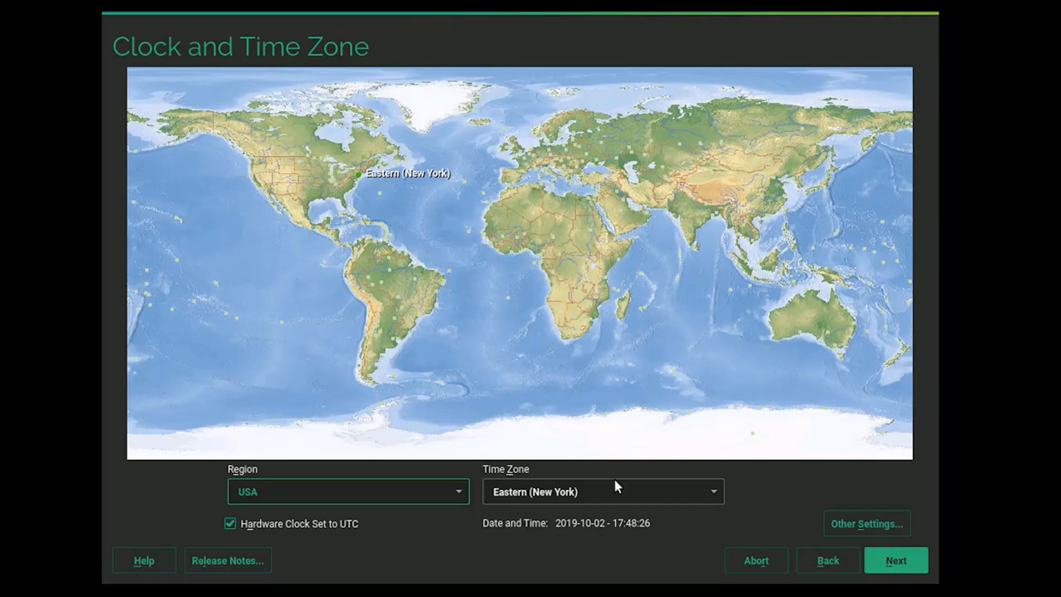
Choose Mountain (Denver) from the USA time zone list.
{"action": "left_click", "coordinate": [711, 492]}
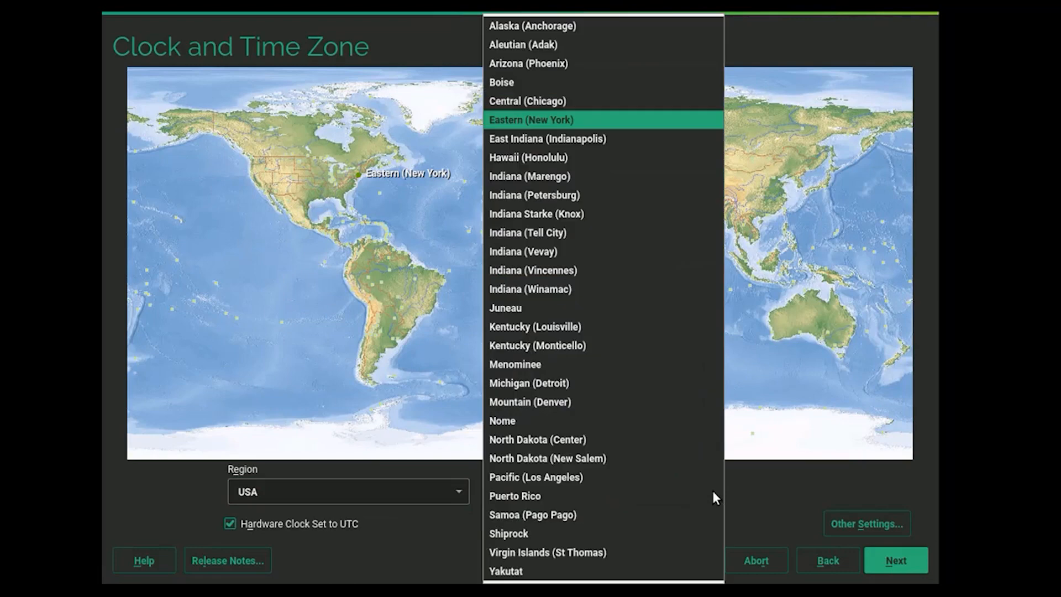
{"action": "left_click", "coordinate": [552, 397]}
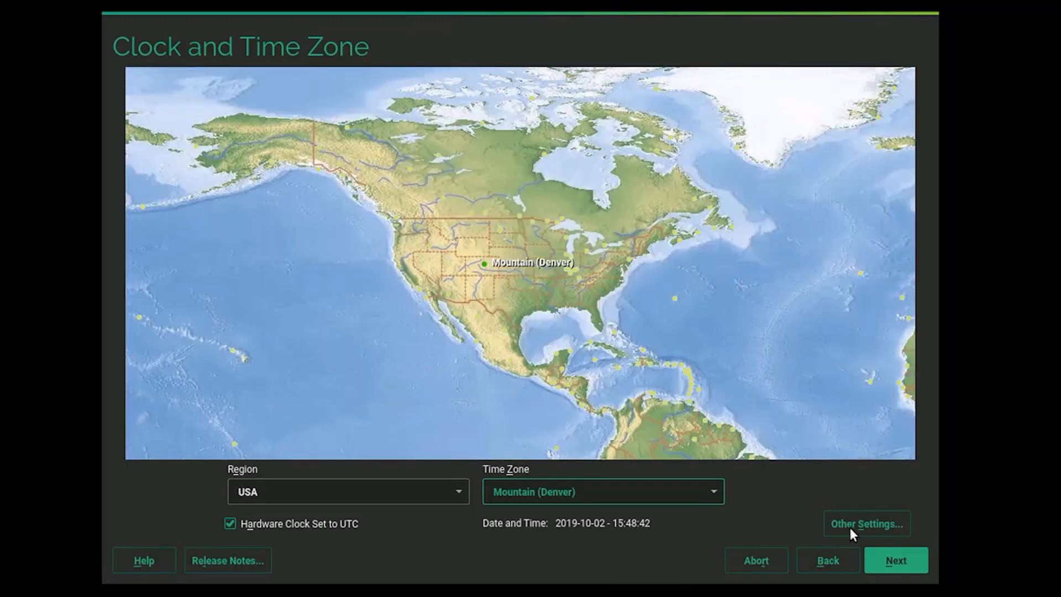
Sync time with NTP server ex-services.example.com, save the NTP configuration, synchronize now and accept.
{"action": "left_click", "coordinate": [851, 529]}
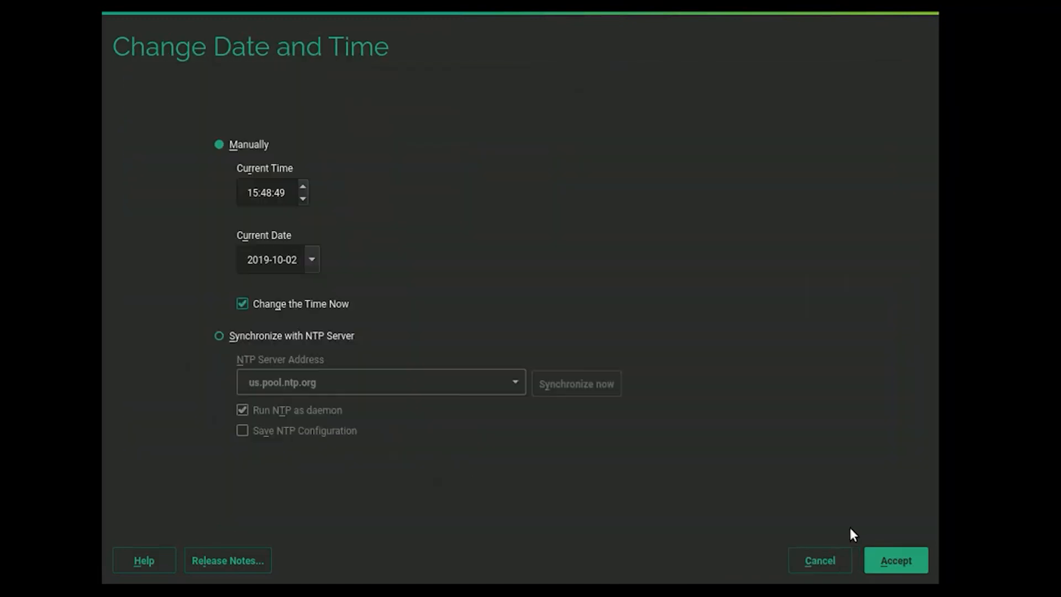
{"action": "left_click", "coordinate": [220, 335]}
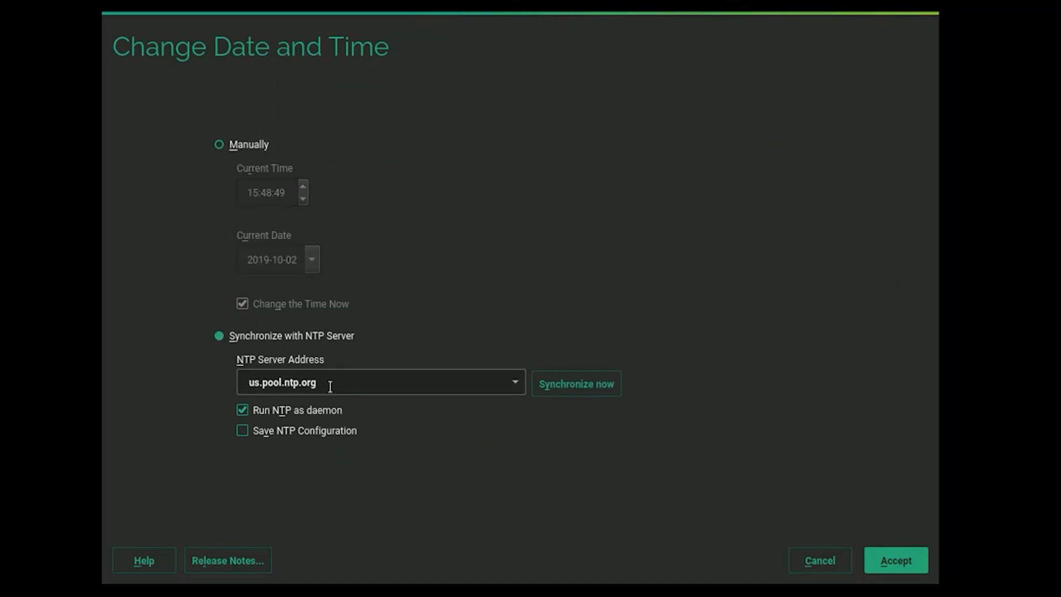
{"action": "left_click_drag", "start_coordinate": [330, 386], "coordinate": [244, 383]}
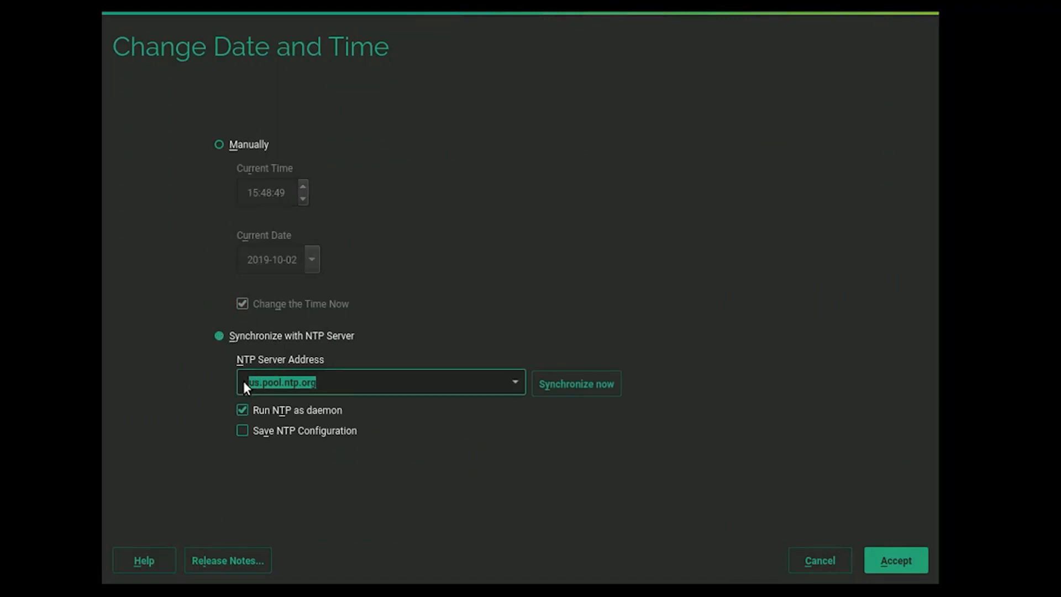
{"action": "type", "text": "ex-"}
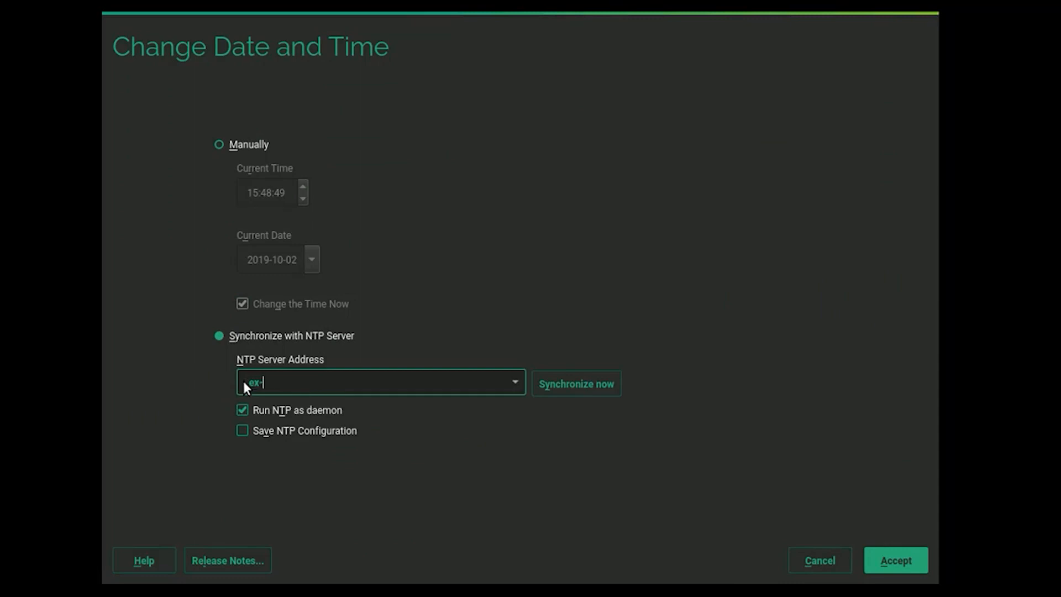
{"action": "type", "text": "services.example.com"}
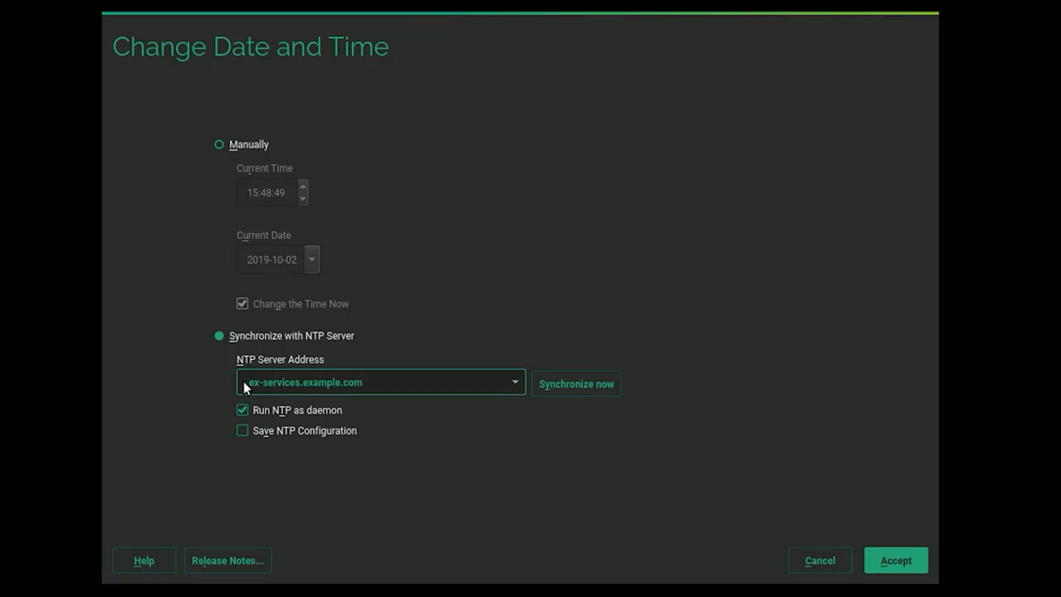
{"action": "left_click", "coordinate": [243, 431]}
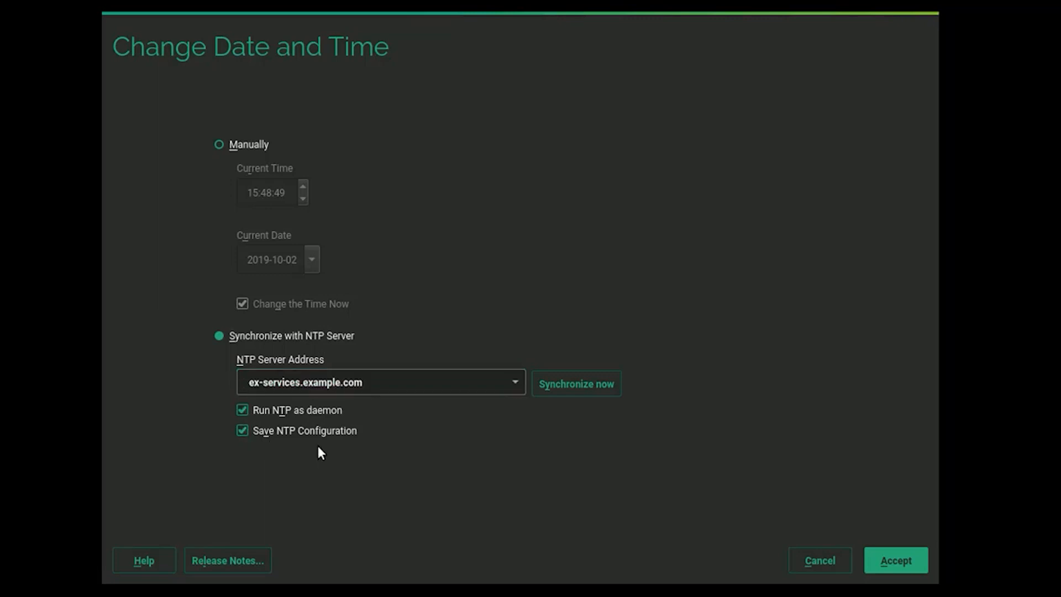
{"action": "left_click", "coordinate": [567, 382]}
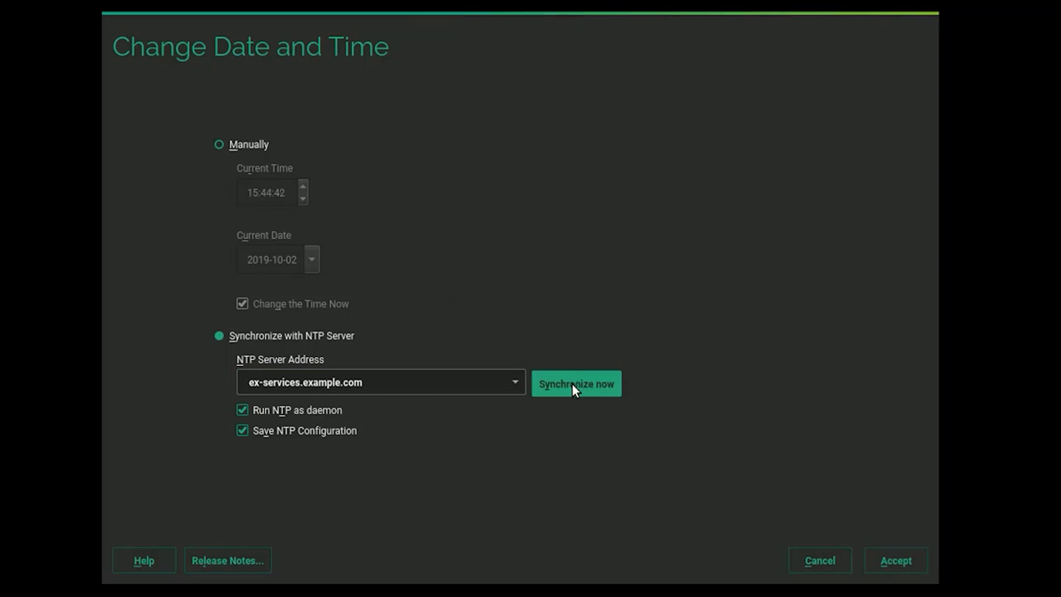
{"action": "left_click", "coordinate": [908, 561]}
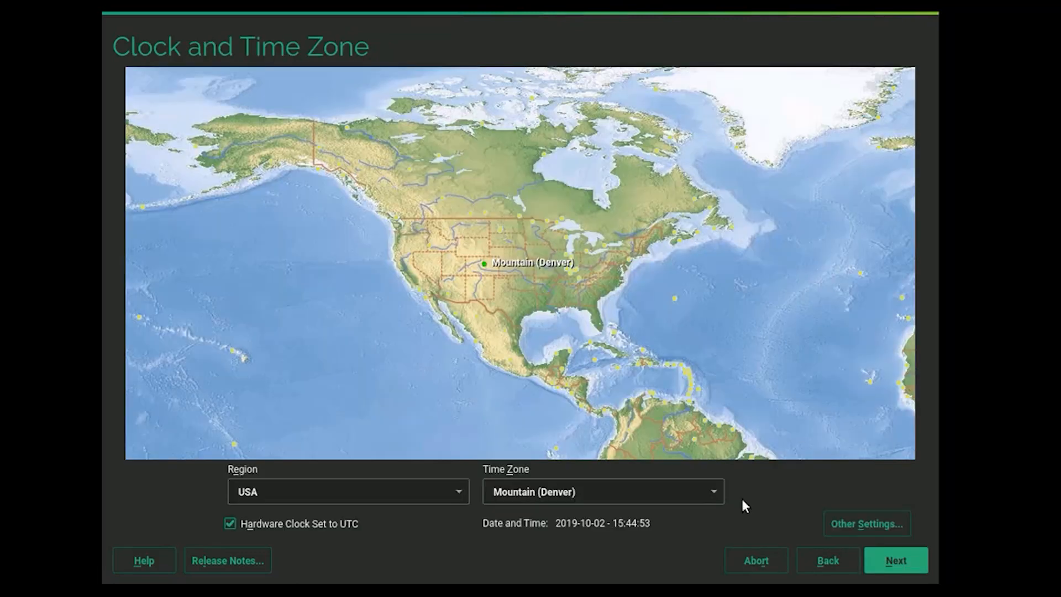
Enter the user's full name, a username and a confirmed password for the new local user.
{"action": "left_click", "coordinate": [897, 562]}
{"action": "type", "text": "Rich "}
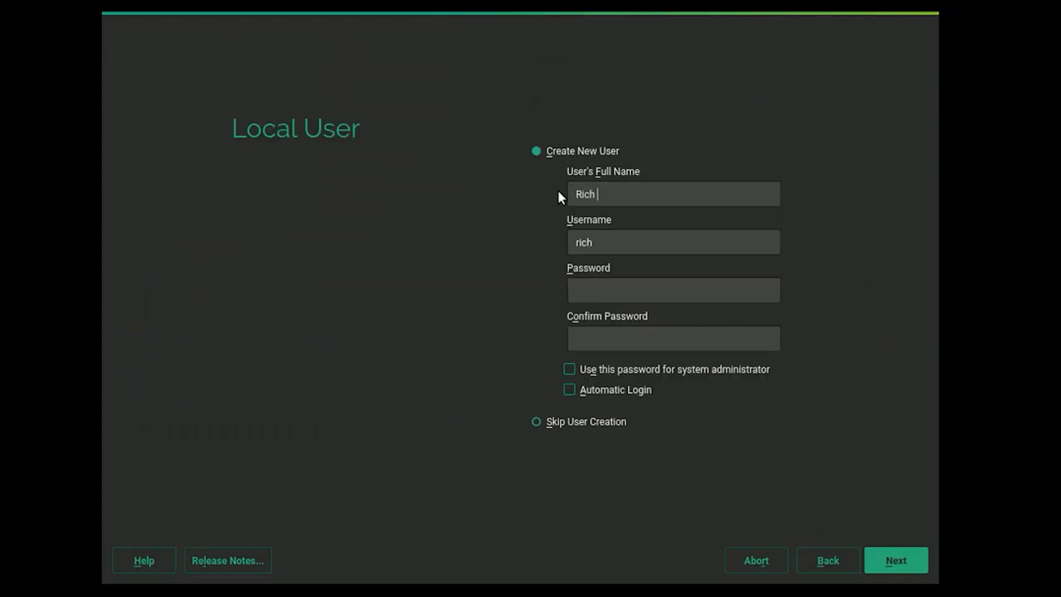
{"action": "type", "text": "Hanley"}
{"action": "key", "text": "Tab"}
{"action": "type", "text": "rhanley"}
{"action": "key", "text": "Tab"}
{"action": "type", "text": "••••••"}
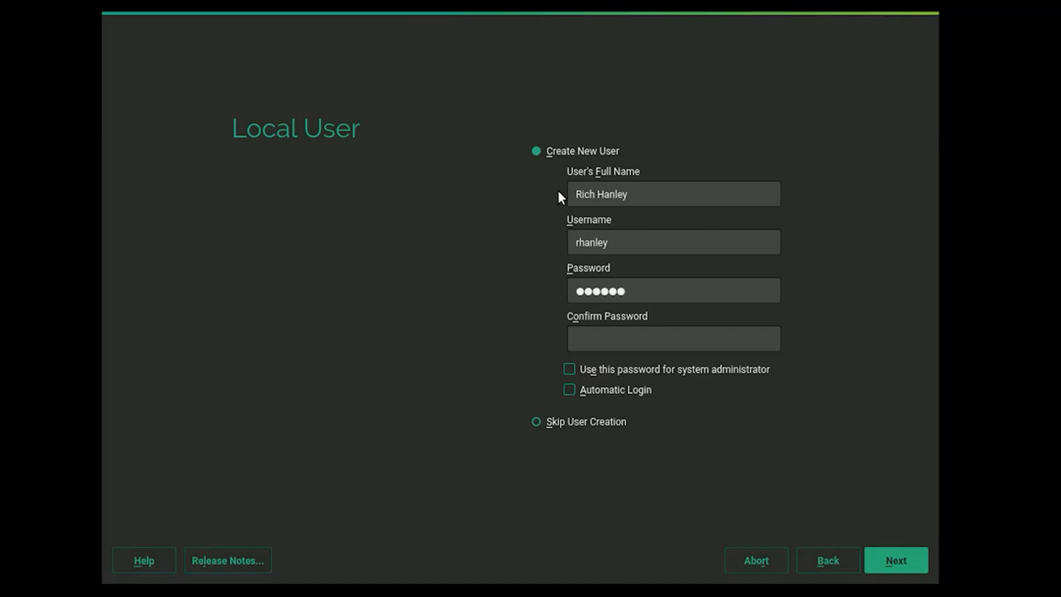
{"action": "type", "text": "••••"}
{"action": "key", "text": "Tab"}
{"action": "type", "text": "••••••••••"}
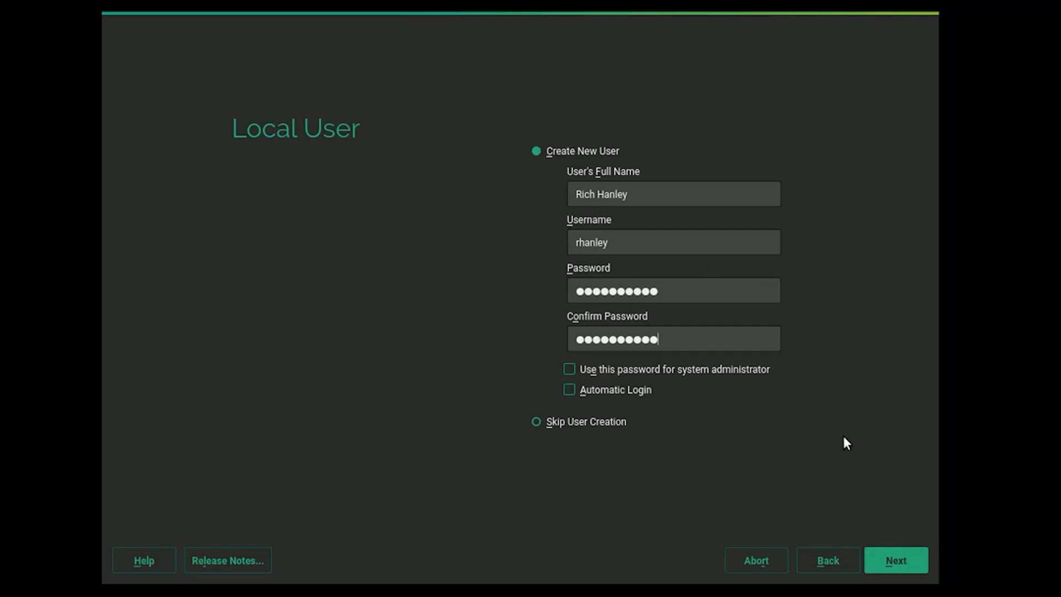
{"action": "left_click", "coordinate": [905, 559]}
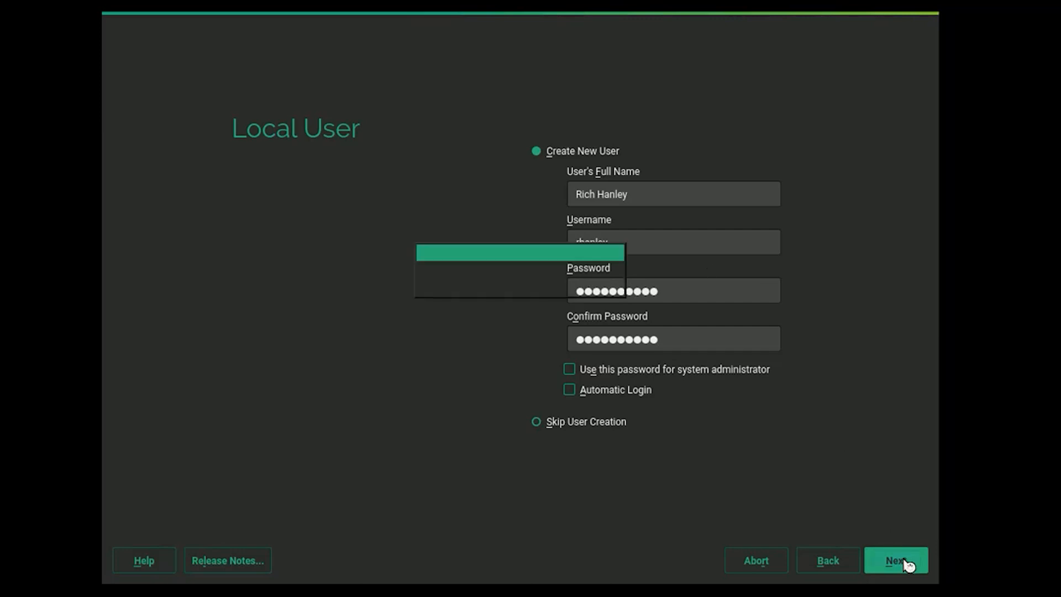
{"action": "left_click", "coordinate": [563, 194]}
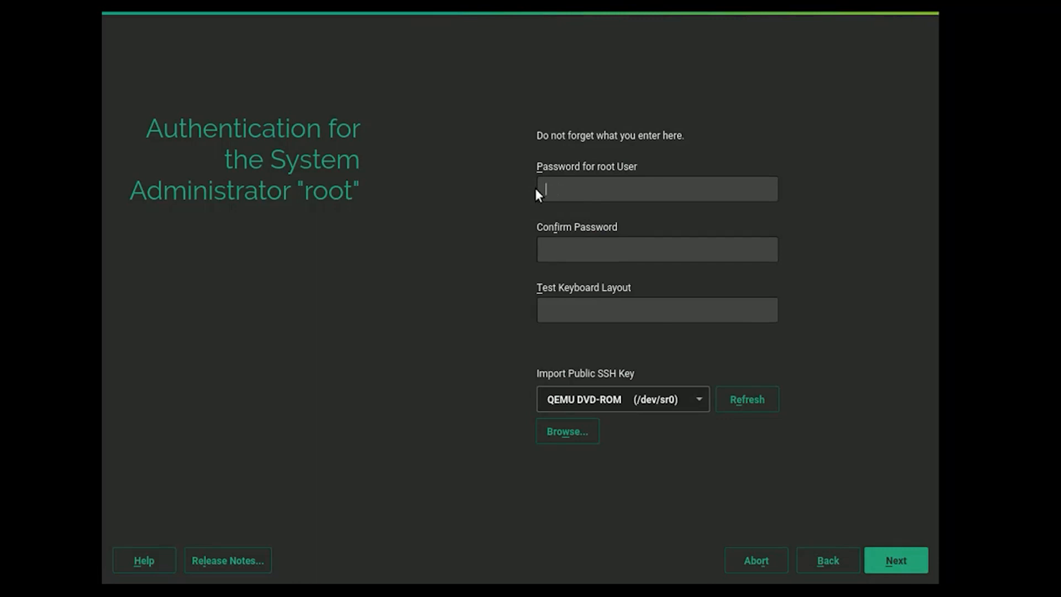
Type the root password twice and proceed to the Installation Settings summary.
{"action": "type", "text": "*********"}
{"action": "key", "text": "Tab"}
{"action": "type", "text": "*********"}
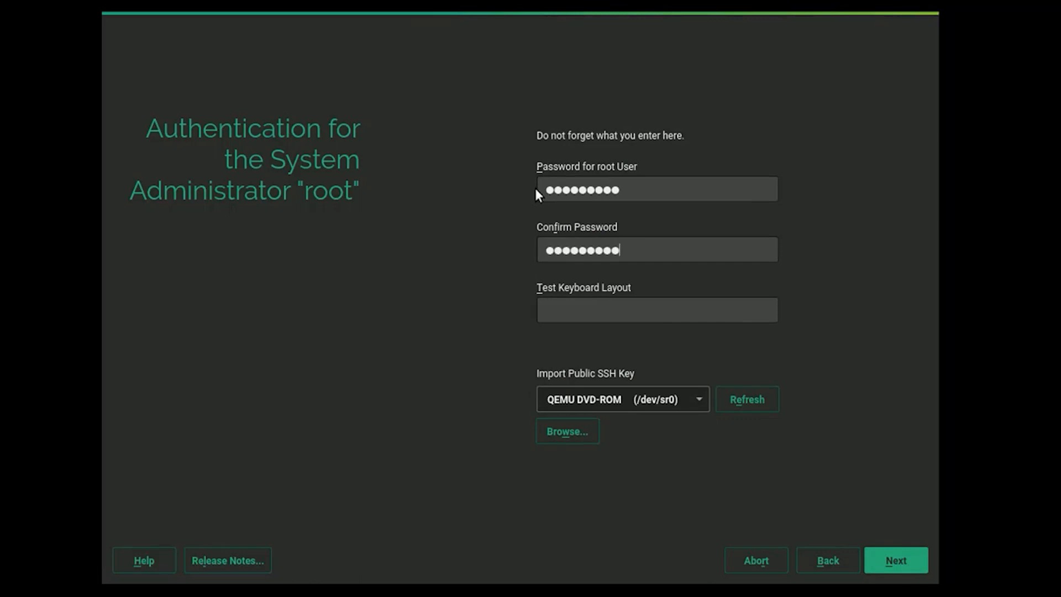
{"action": "left_click", "coordinate": [903, 559]}
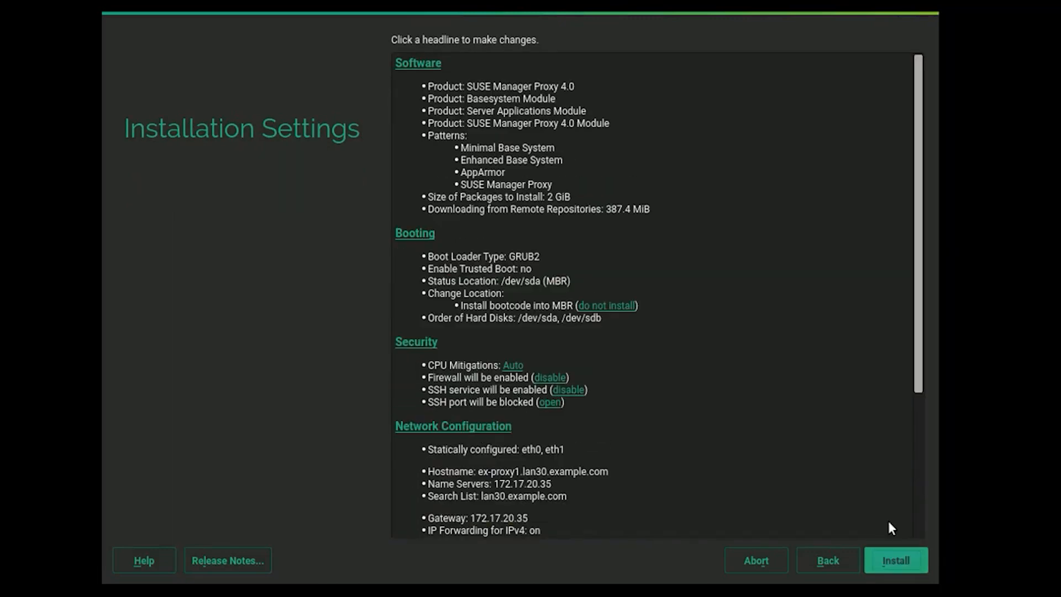
Open the SSH port in the firewall from the Installation Settings summary.
{"action": "scroll", "coordinate": [544, 339], "scroll_direction": "down", "scroll_amount": 1}
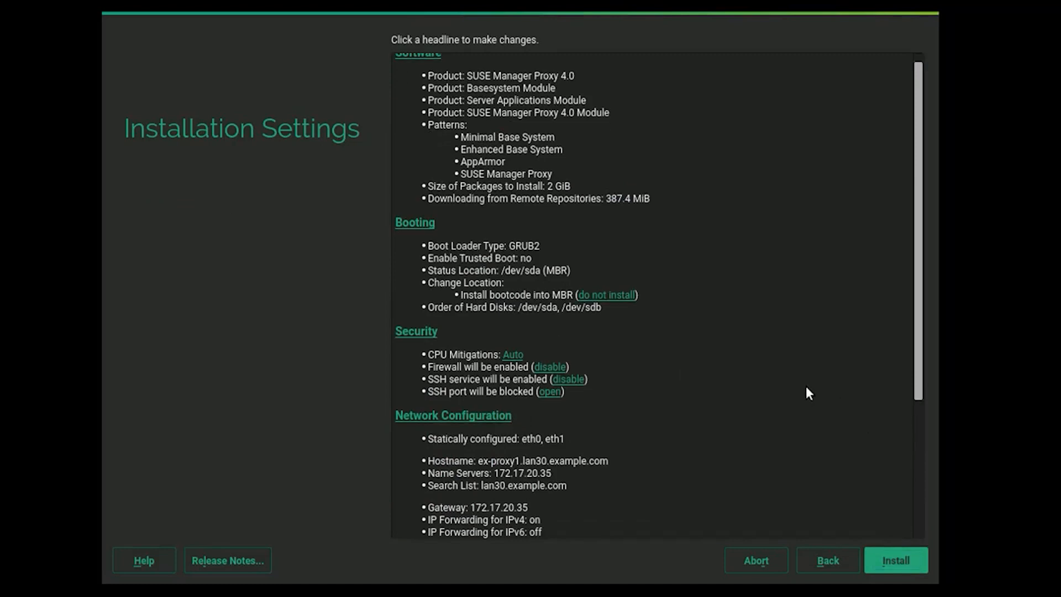
{"action": "left_click", "coordinate": [544, 391]}
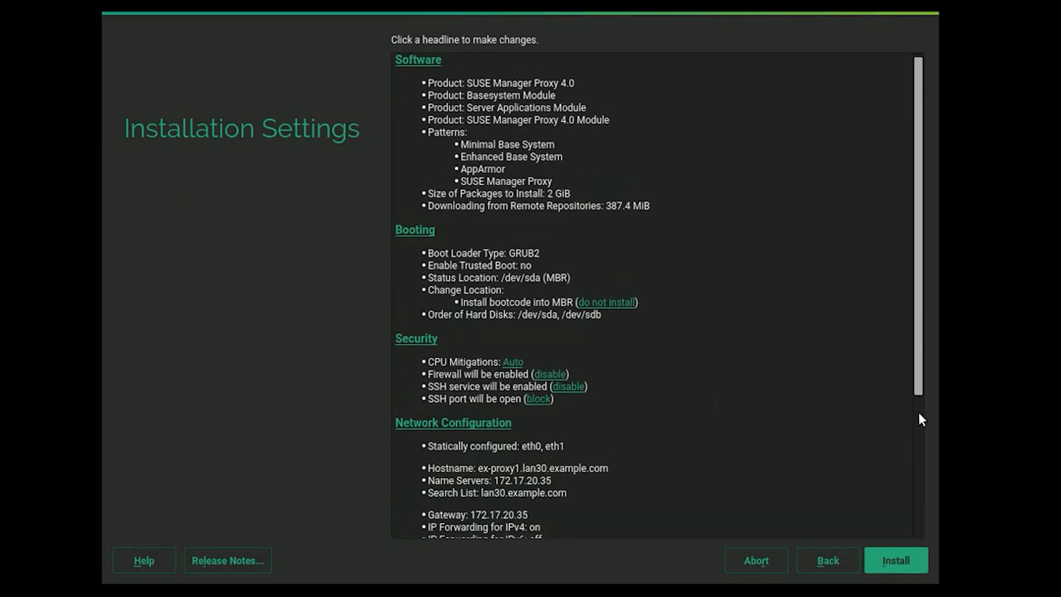
{"action": "scroll", "coordinate": [919, 413], "scroll_direction": "down", "scroll_amount": 2}
{"action": "scroll", "coordinate": [920, 442], "scroll_direction": "down", "scroll_amount": 4}
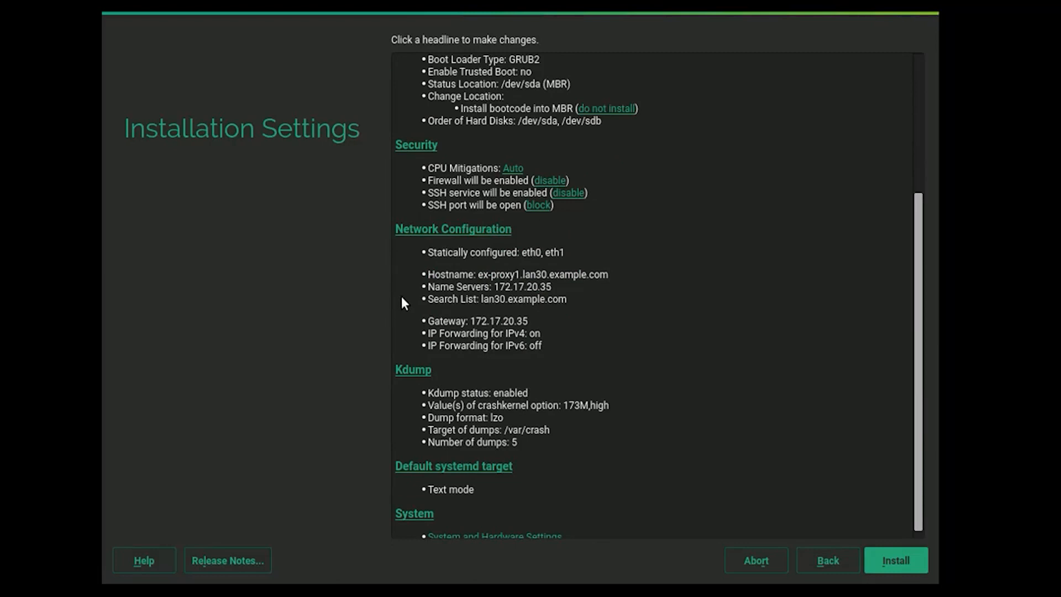
Review the updated summary and bring up the Software pattern selection.
{"action": "scroll", "coordinate": [401, 296], "scroll_direction": "down", "scroll_amount": 1}
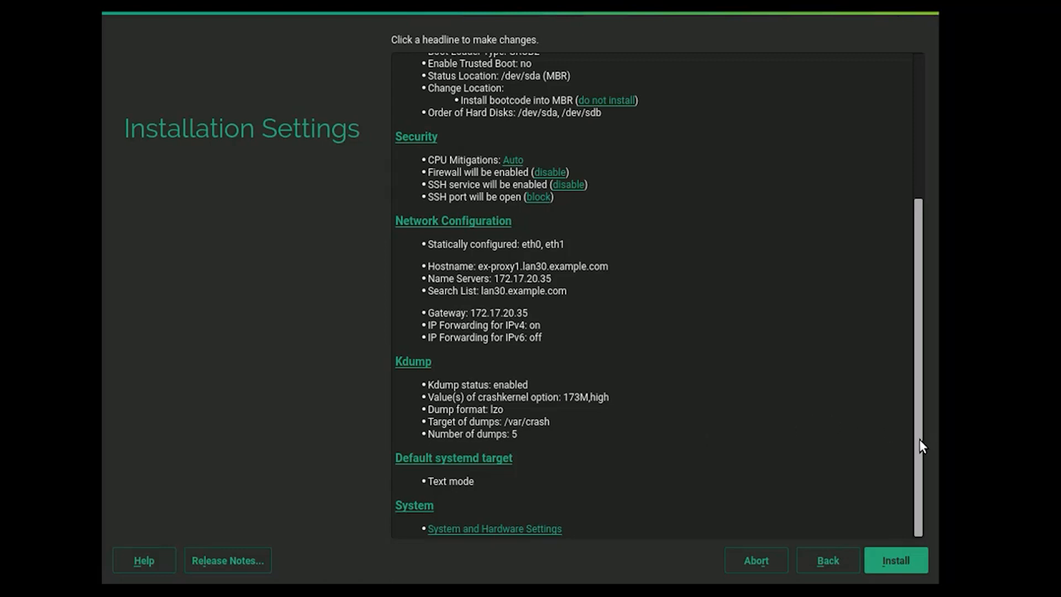
{"action": "scroll", "coordinate": [917, 304], "scroll_direction": "up", "scroll_amount": 3}
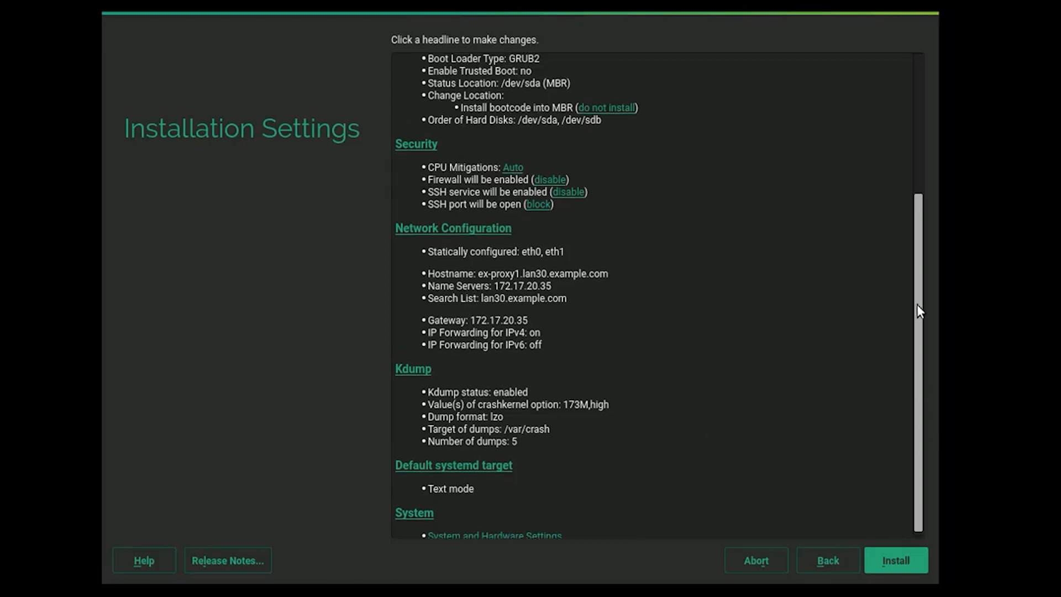
{"action": "scroll", "coordinate": [912, 78], "scroll_direction": "up", "scroll_amount": 5}
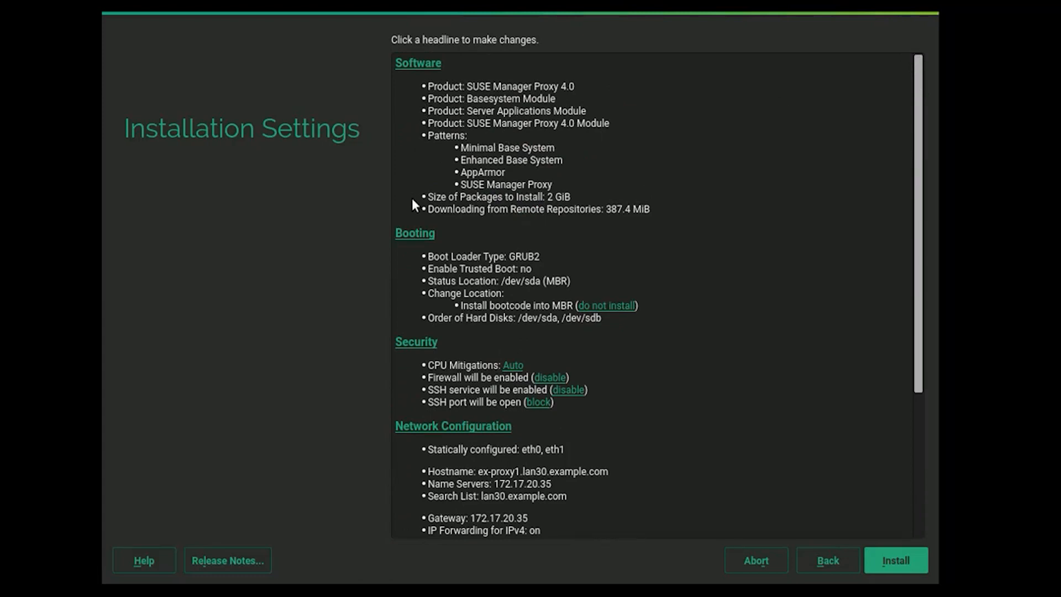
{"action": "left_click", "coordinate": [406, 66]}
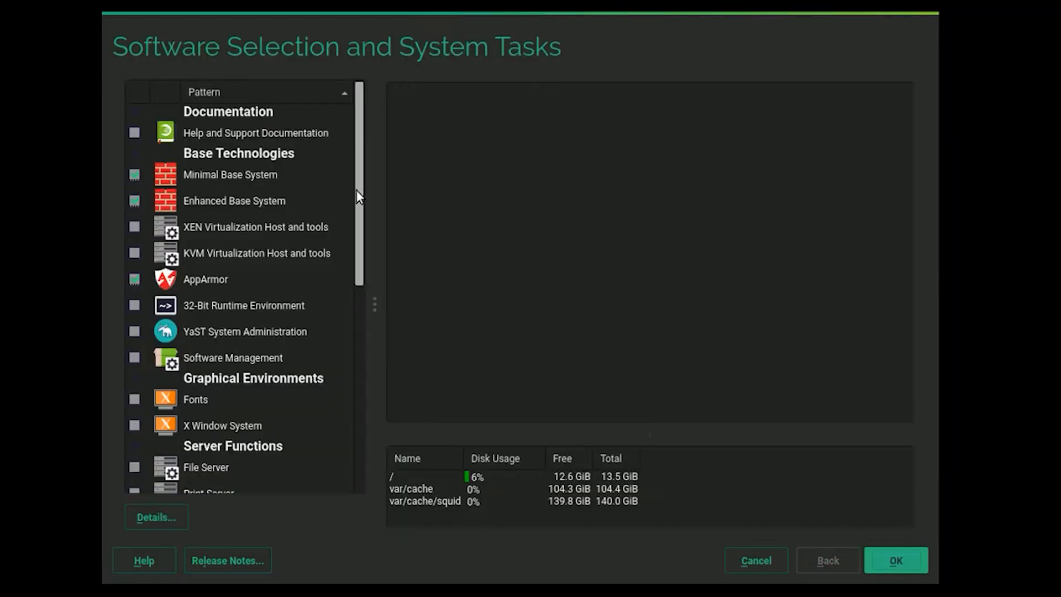
Add the YaST System Administration, X Window System and File Server software patterns.
{"action": "left_click", "coordinate": [135, 333]}
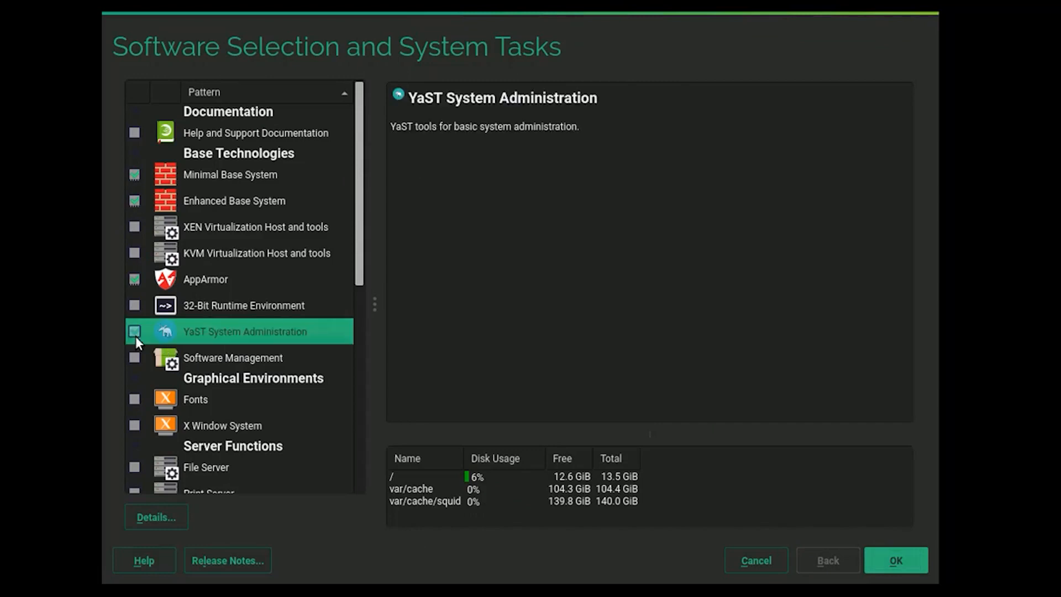
{"action": "left_click", "coordinate": [133, 423]}
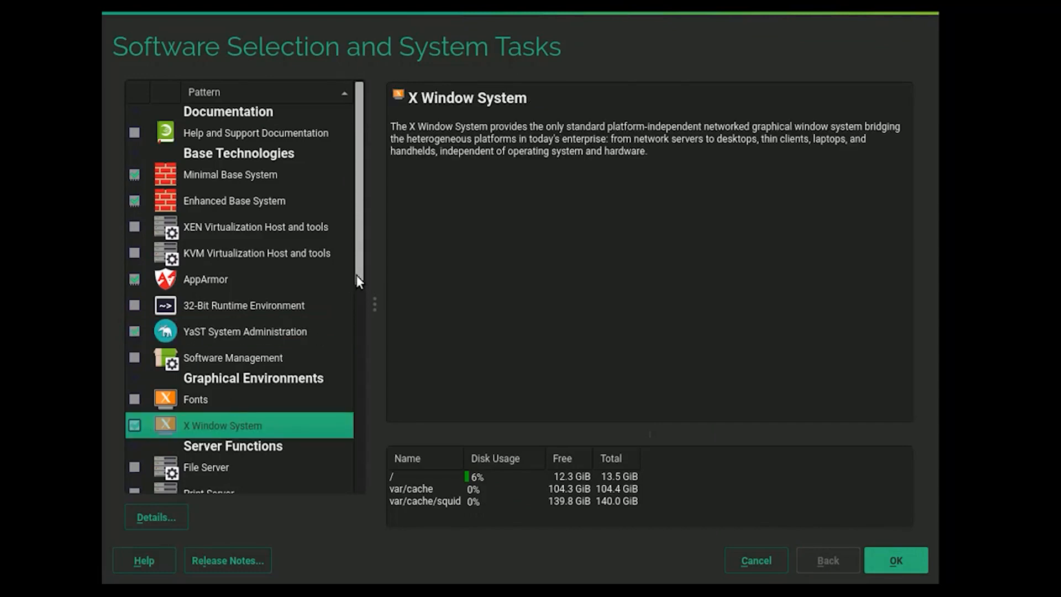
{"action": "left_click_drag", "start_coordinate": [357, 275], "coordinate": [353, 388]}
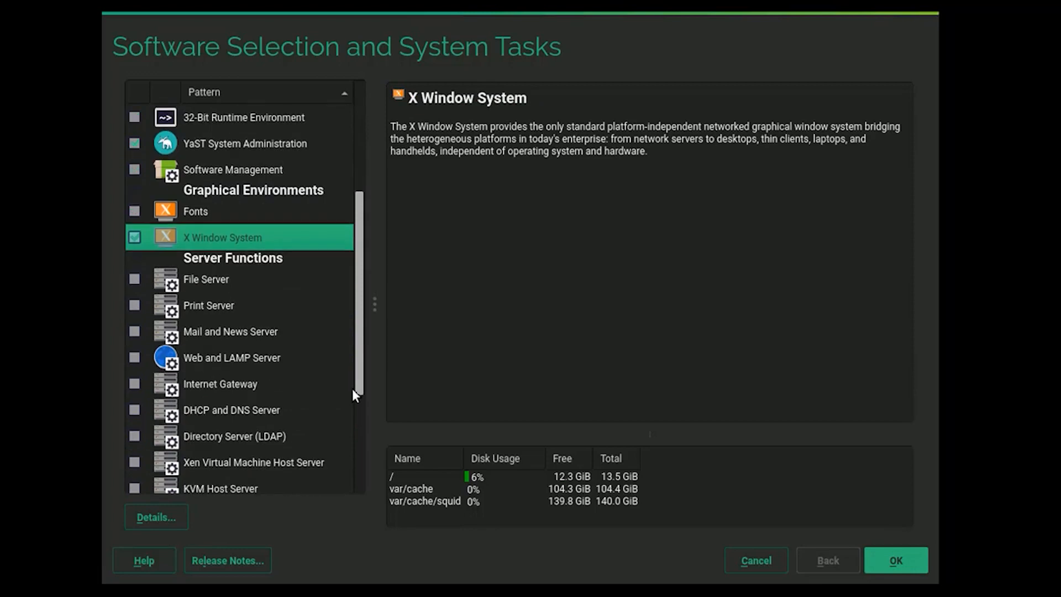
{"action": "left_click", "coordinate": [132, 280]}
{"action": "left_click", "coordinate": [134, 279]}
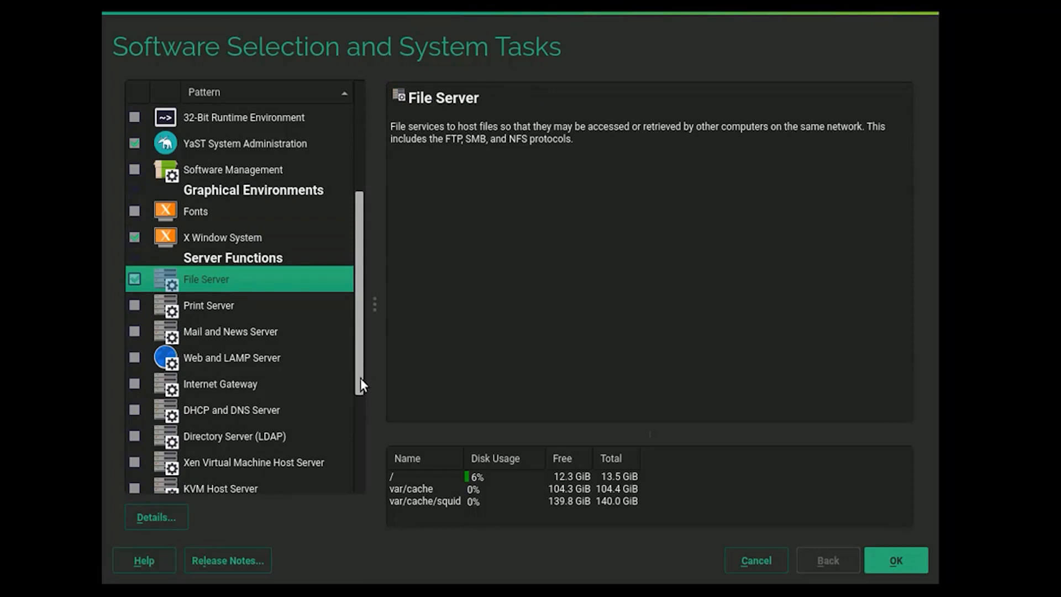
Check the DHCP and DNS Server pattern details and accept the software selection.
{"action": "left_click_drag", "start_coordinate": [360, 378], "coordinate": [359, 456]}
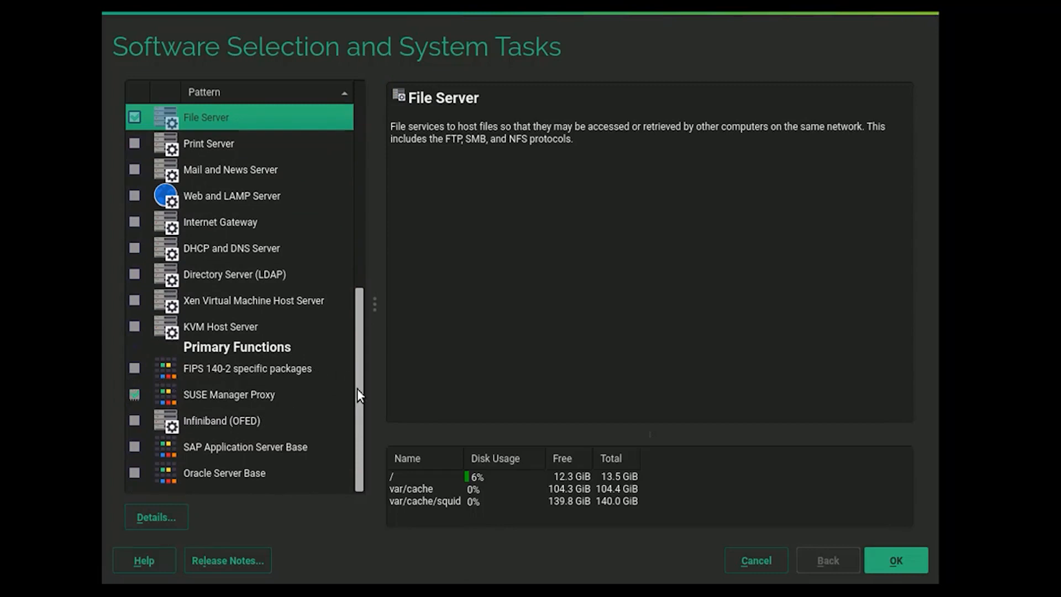
{"action": "left_click_drag", "start_coordinate": [359, 399], "coordinate": [366, 368]}
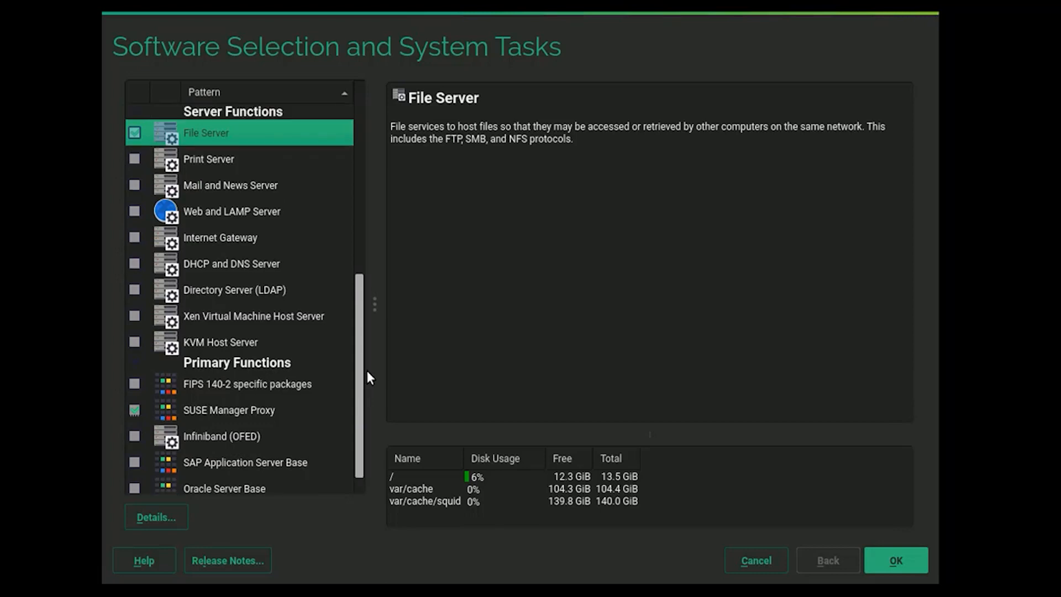
{"action": "left_click", "coordinate": [135, 264]}
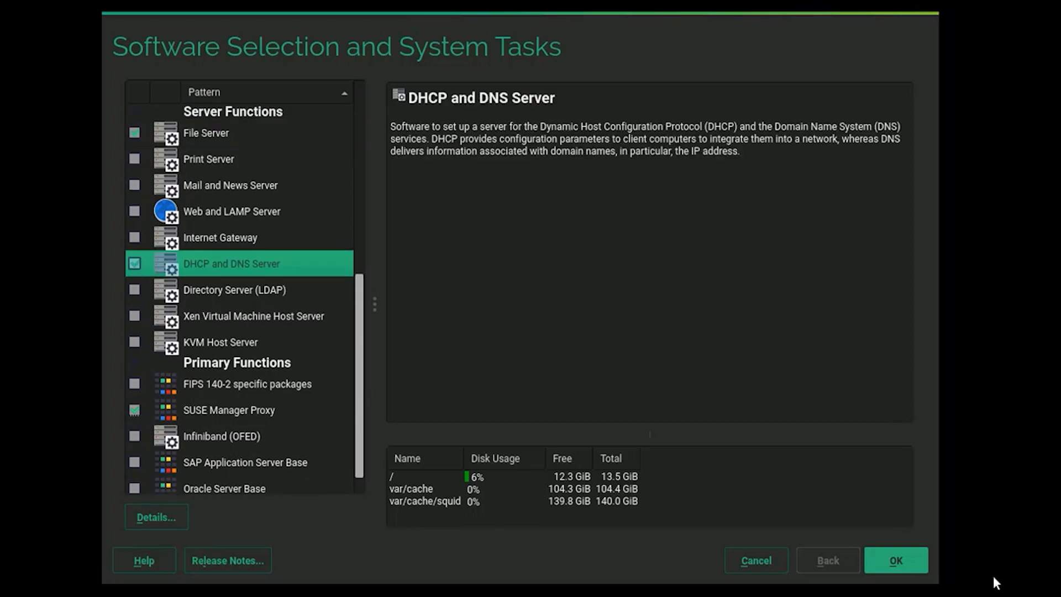
{"action": "left_click", "coordinate": [914, 556]}
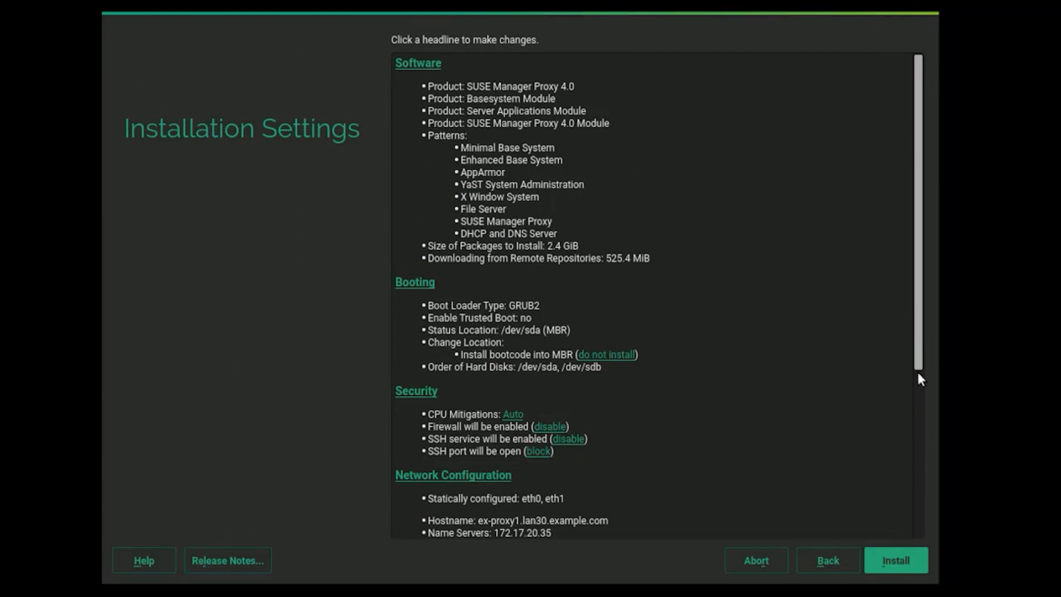
Review the full Installation Settings and start the installation, confirming it in the dialog.
{"action": "scroll", "coordinate": [919, 409], "scroll_direction": "down", "scroll_amount": 1}
{"action": "scroll", "coordinate": [919, 525], "scroll_direction": "down", "scroll_amount": 5}
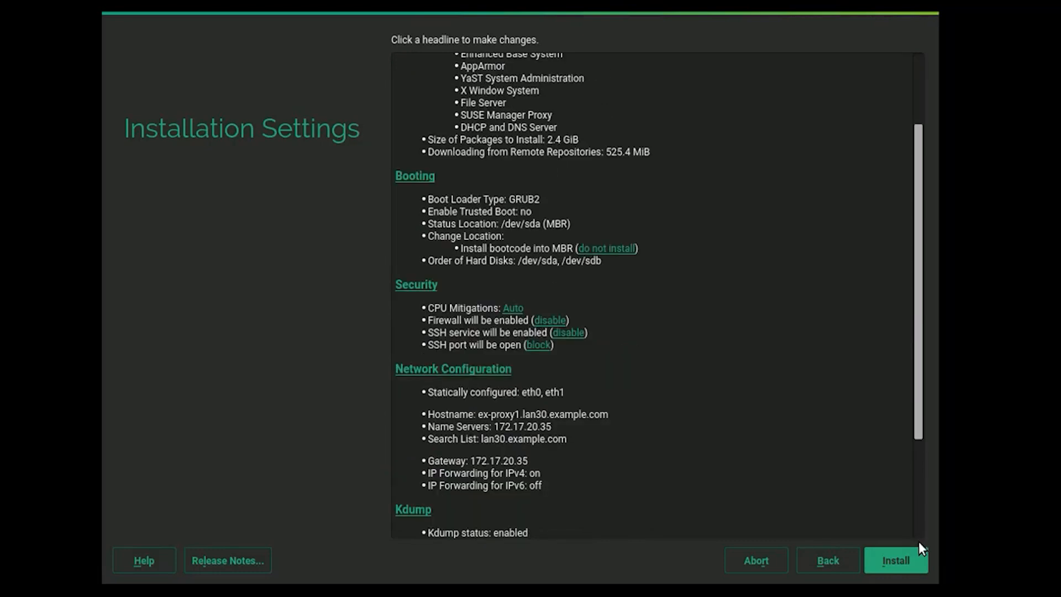
{"action": "left_click", "coordinate": [898, 559]}
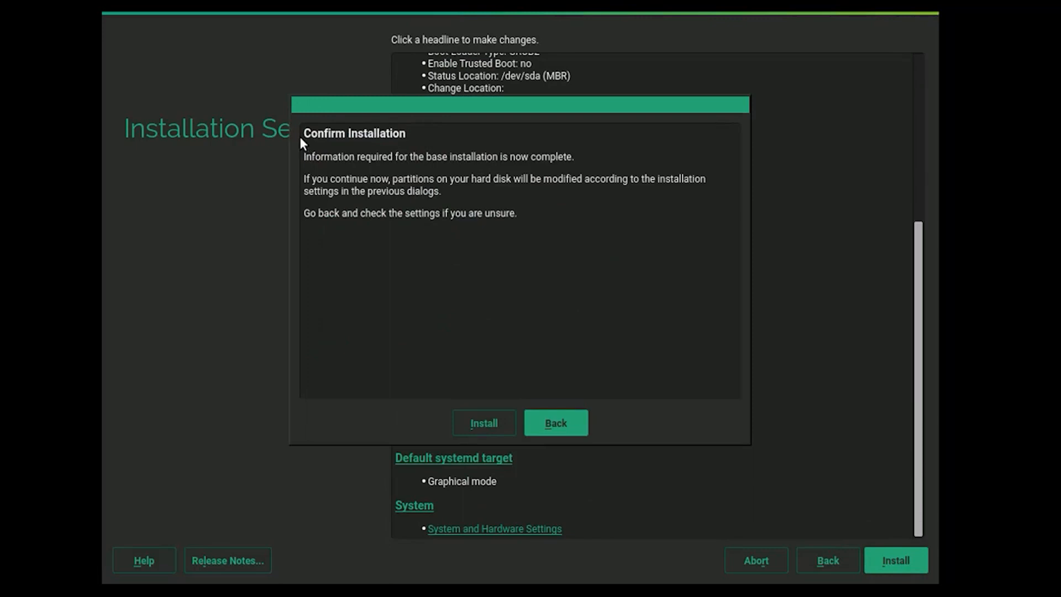
{"action": "left_click", "coordinate": [478, 423]}
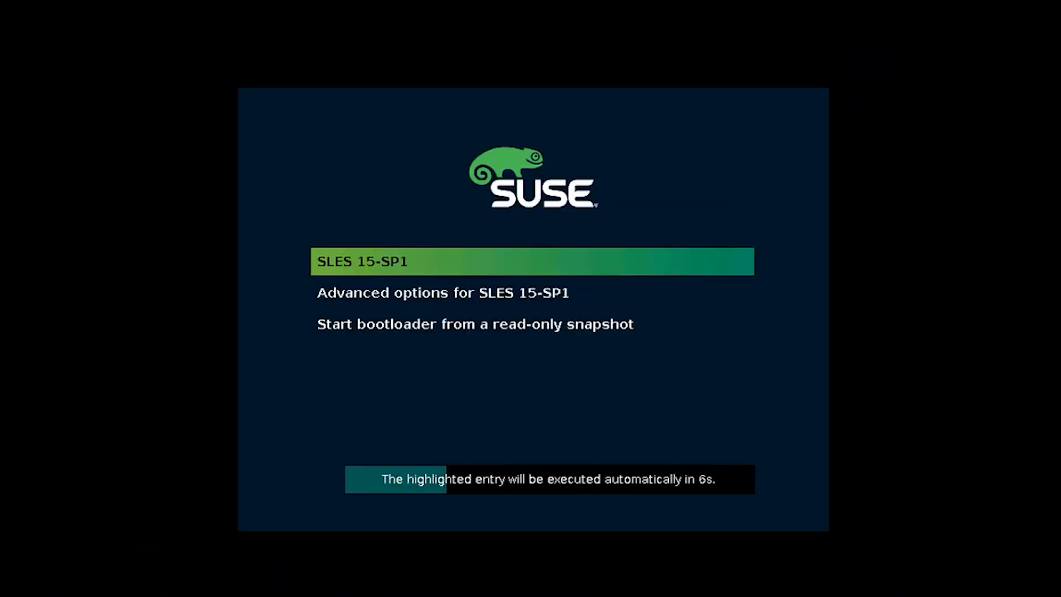
Boot the installed SLES 15-SP1 entry from the GRUB menu.
{"action": "key", "text": "Return"}
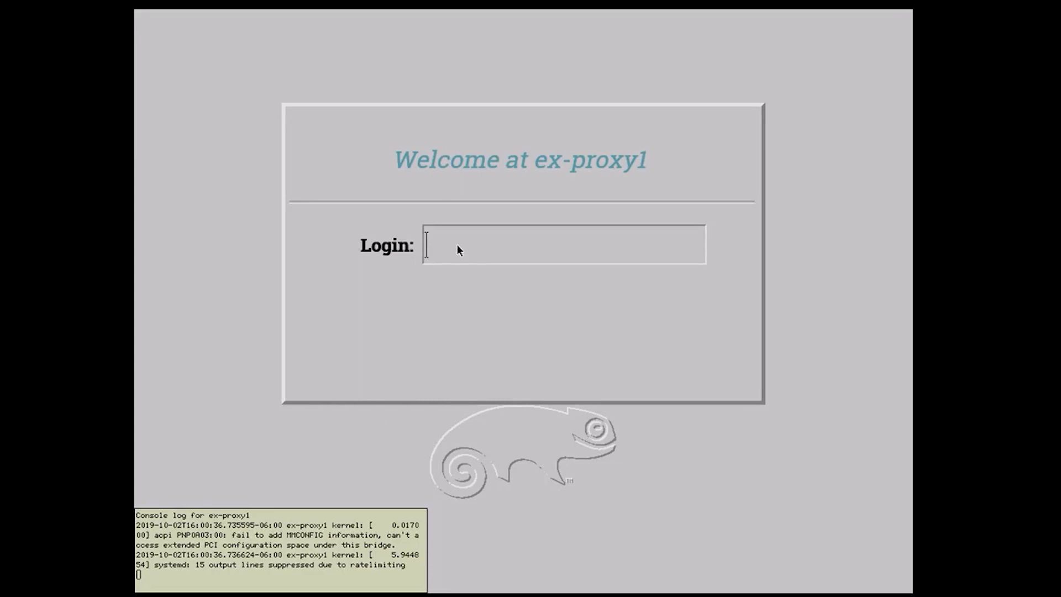
Log in at the XDM prompt with the local user's username and password.
{"action": "type", "text": "hanley"}
{"action": "key", "text": "Return"}
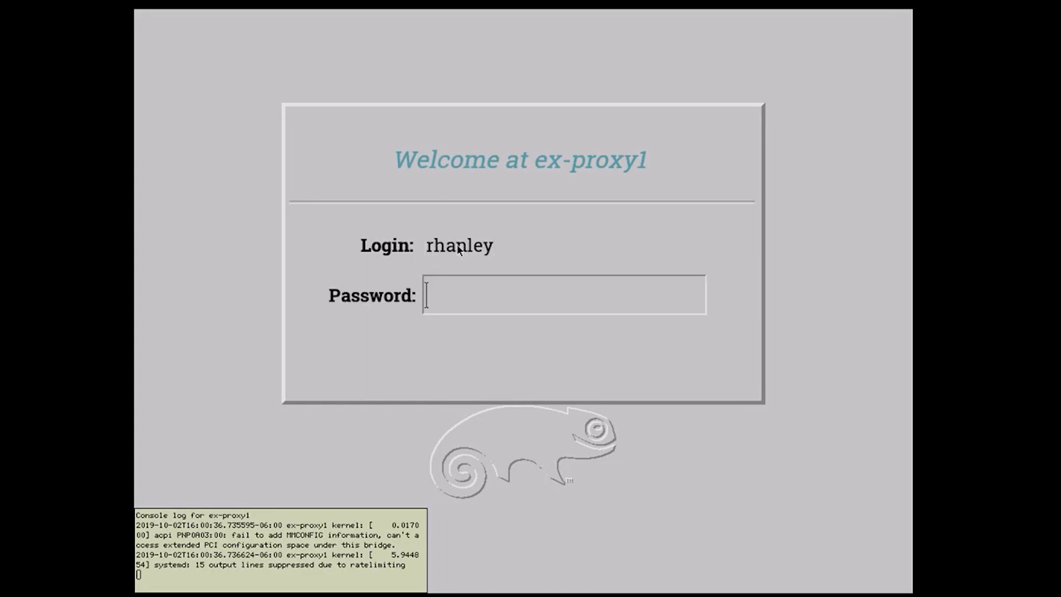
{"action": "key", "text": "Return"}
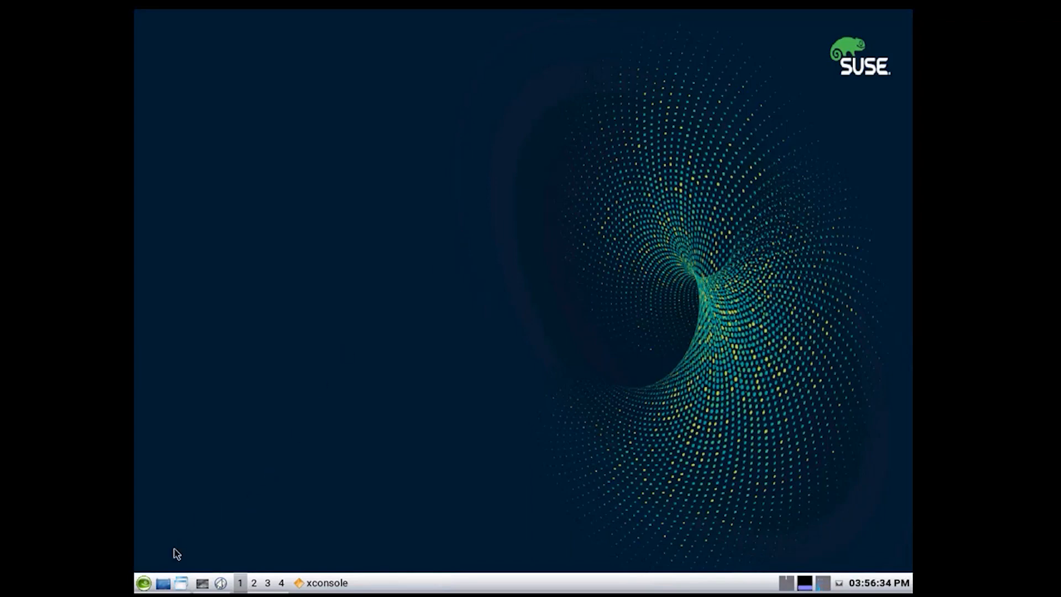
Launch XTerm from SUSE > System > Terminal and enlarge its window.
{"action": "left_click", "coordinate": [145, 584]}
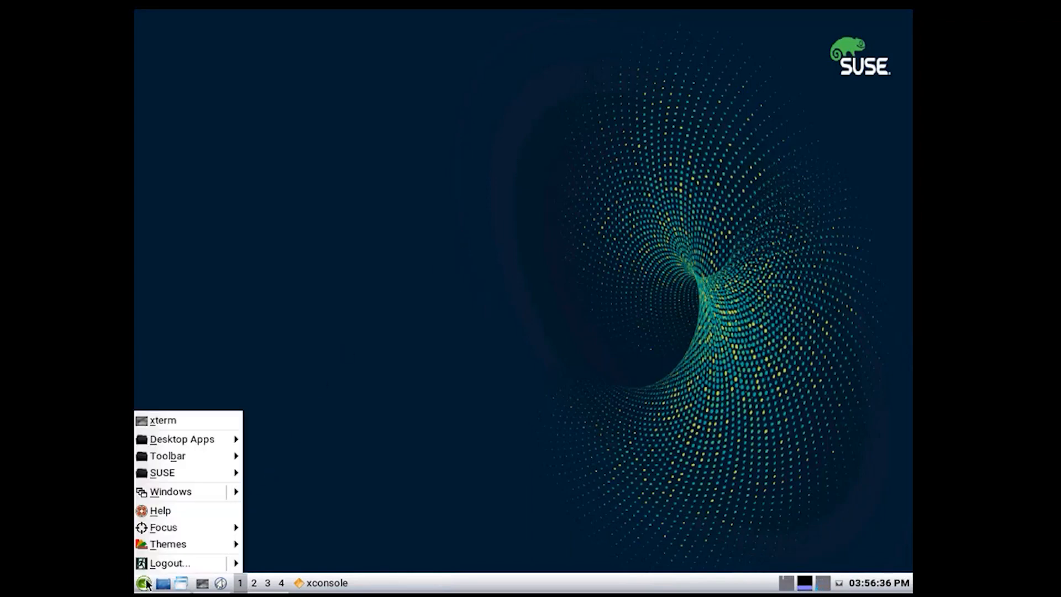
{"action": "mouse_move", "coordinate": [157, 550]}
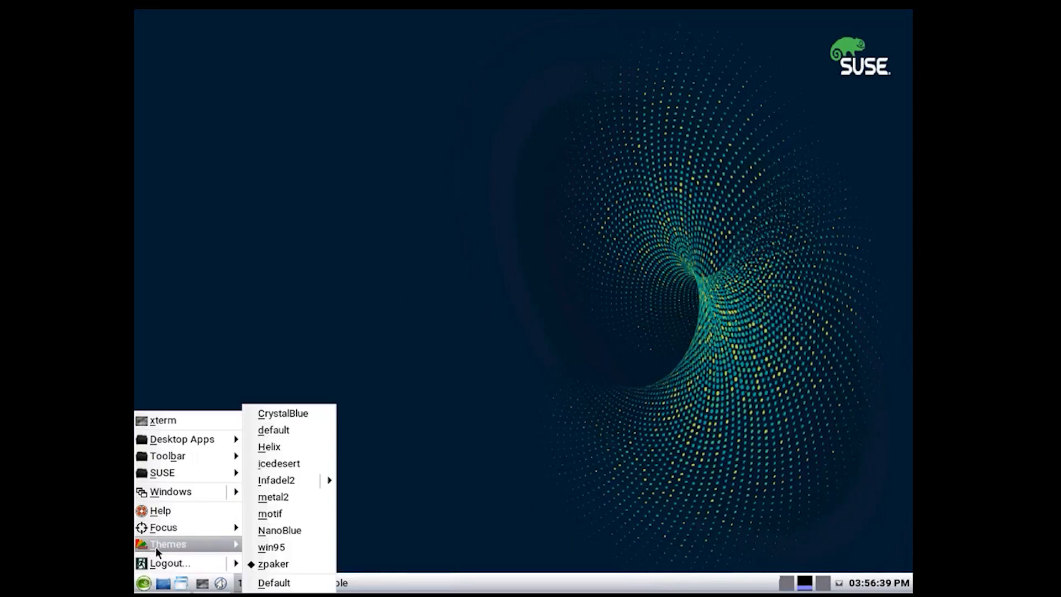
{"action": "mouse_move", "coordinate": [166, 472]}
{"action": "mouse_move", "coordinate": [283, 490]}
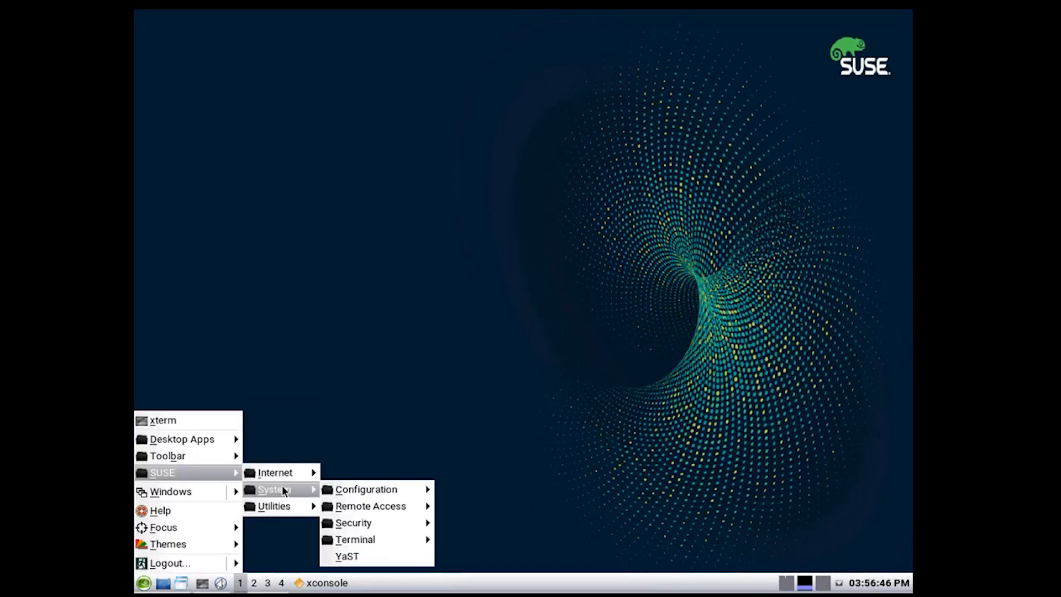
{"action": "mouse_move", "coordinate": [379, 540]}
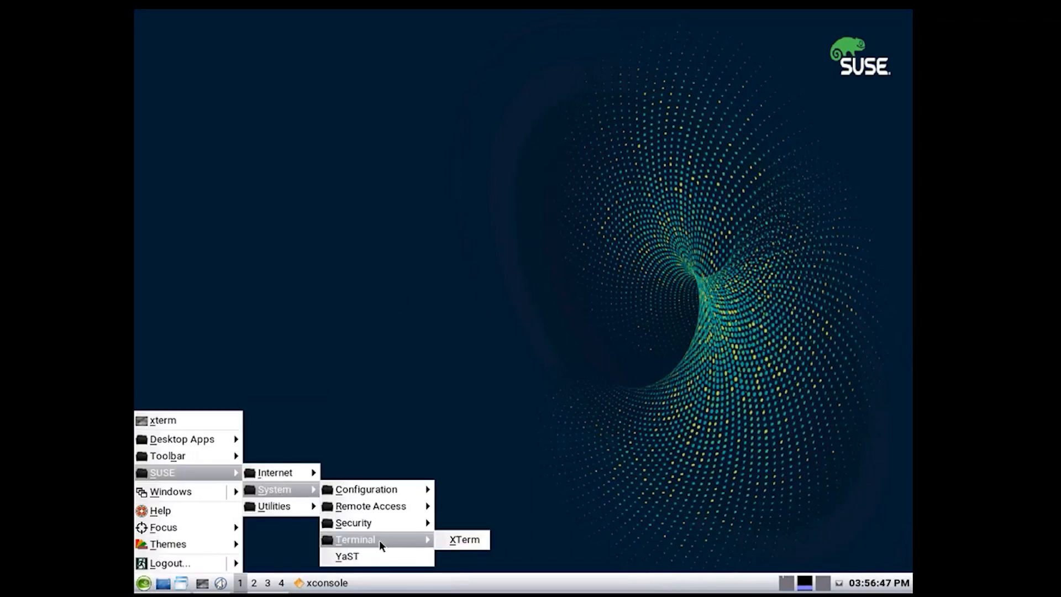
{"action": "left_click", "coordinate": [462, 540]}
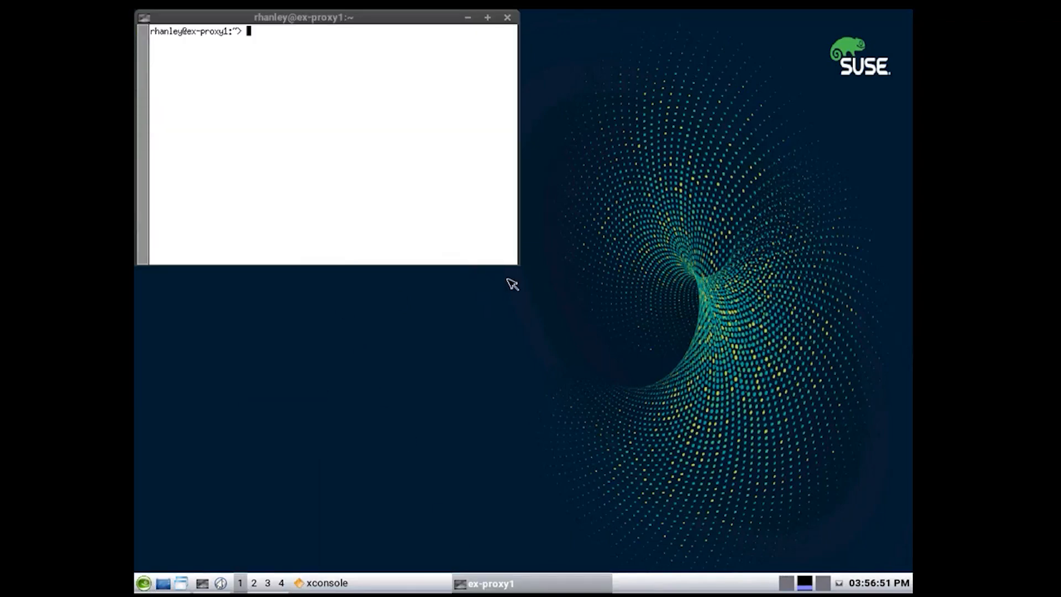
{"action": "left_click_drag", "start_coordinate": [516, 260], "coordinate": [818, 471]}
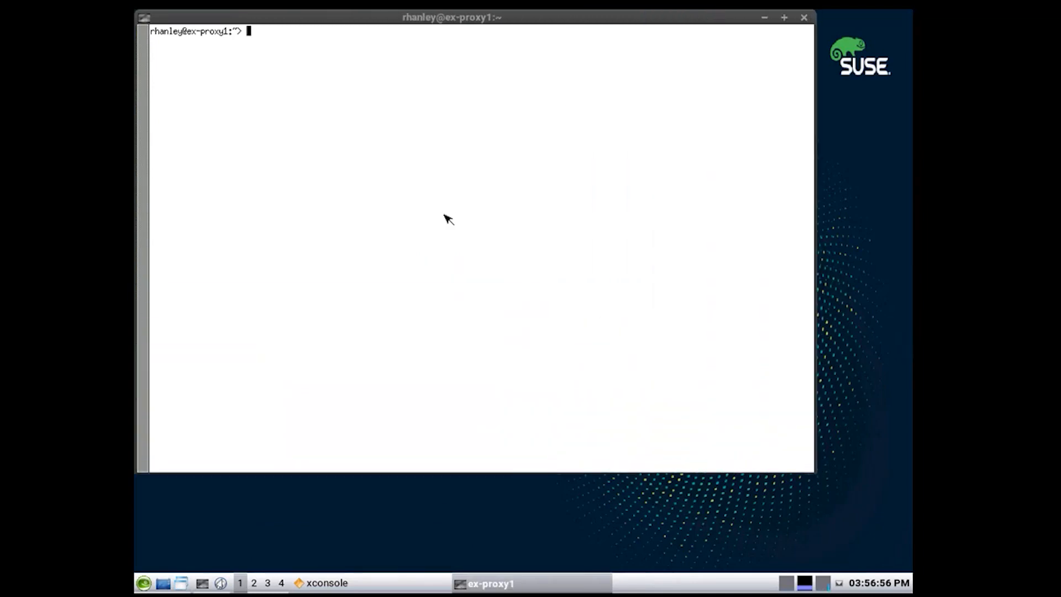
Become root with su - and the root password, then run ip a s.
{"action": "type", "text": "su -"}
{"action": "key", "text": "Return"}
{"action": "key", "text": "Return"}
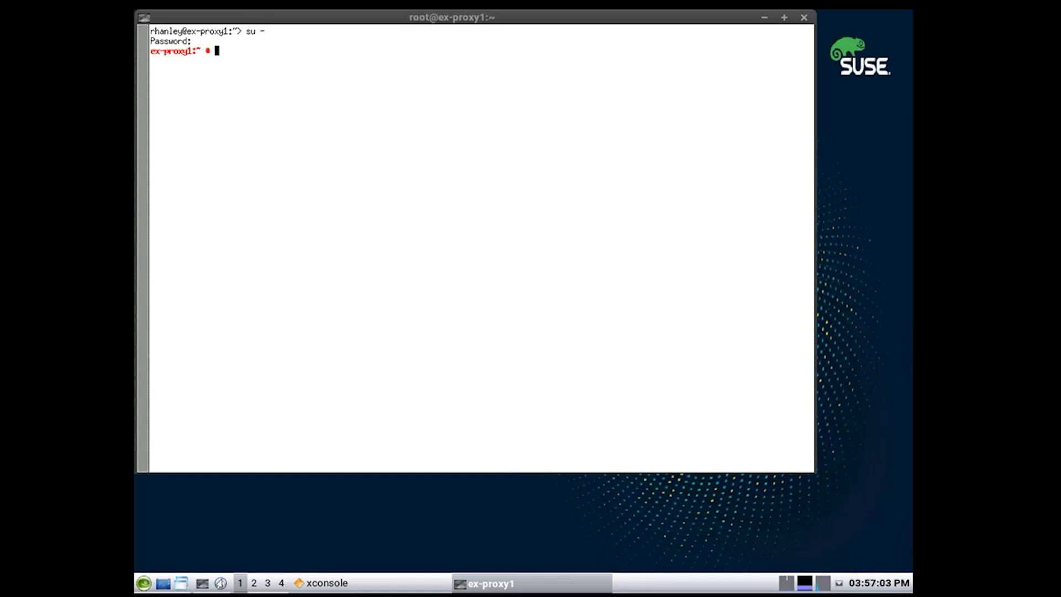
{"action": "type", "text": "ip a s"}
{"action": "key", "text": "Return"}
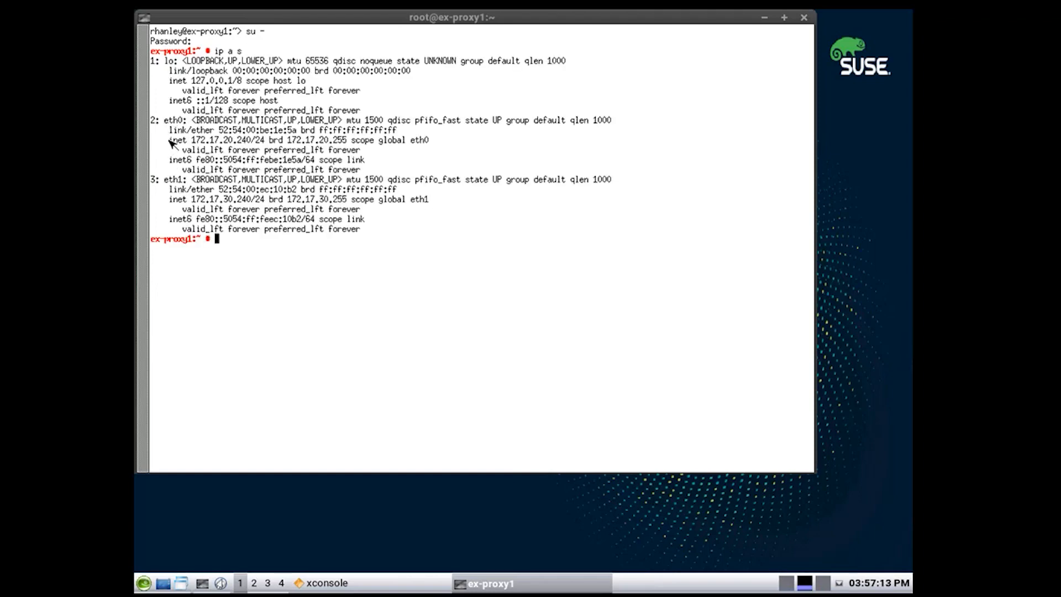
Highlight the eth0 172.17.20.240 and eth1 172.17.30.240 address lines, then type a ping to suma4-od.
{"action": "left_click_drag", "start_coordinate": [164, 140], "coordinate": [412, 146]}
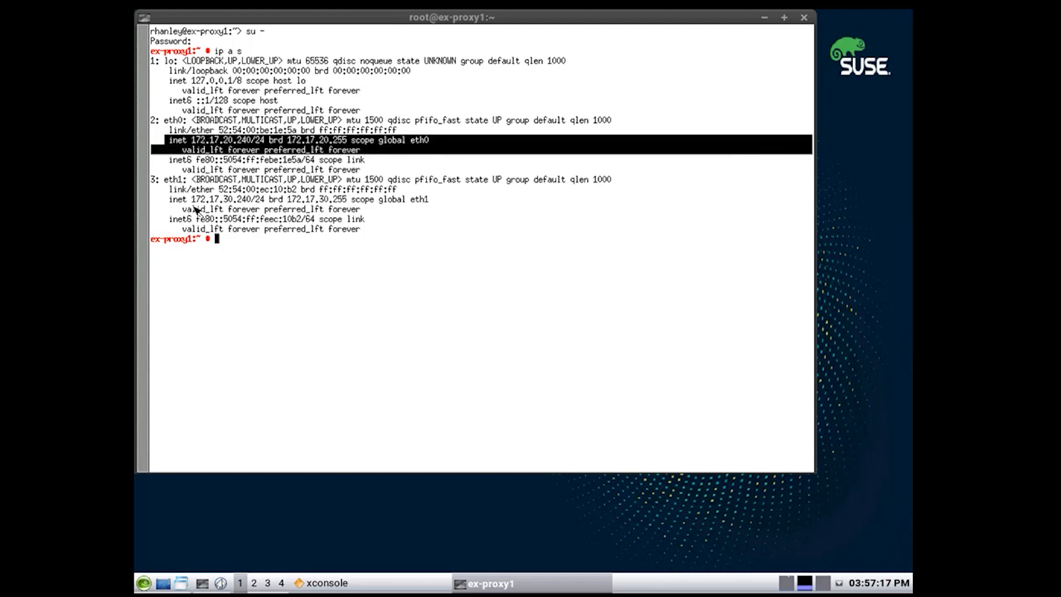
{"action": "left_click", "coordinate": [170, 200]}
{"action": "left_click_drag", "start_coordinate": [170, 200], "coordinate": [428, 202]}
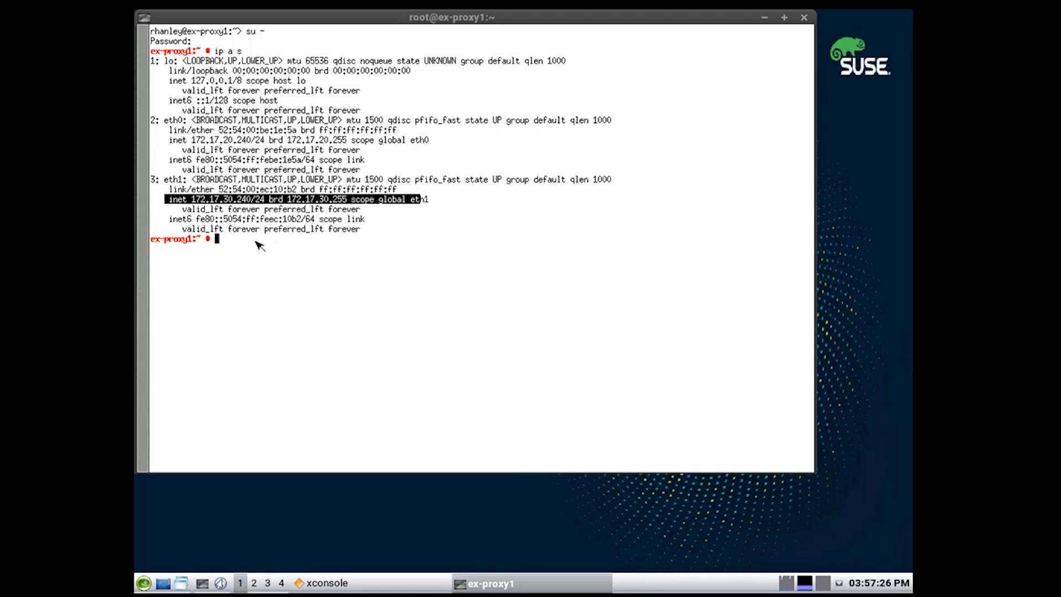
{"action": "left_click", "coordinate": [237, 246]}
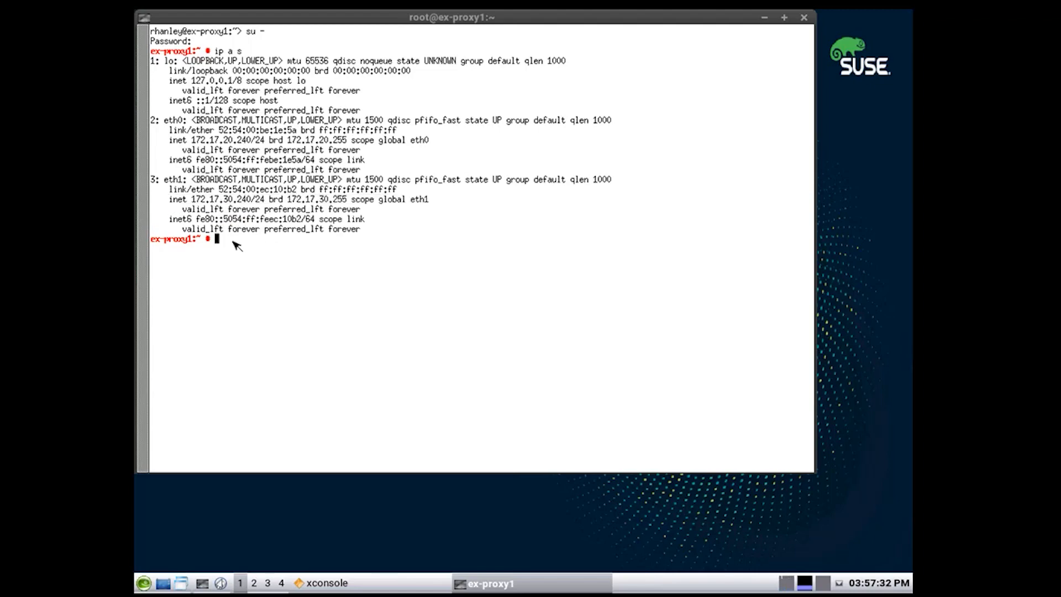
{"action": "type", "text": "ping suma4-od.example"}
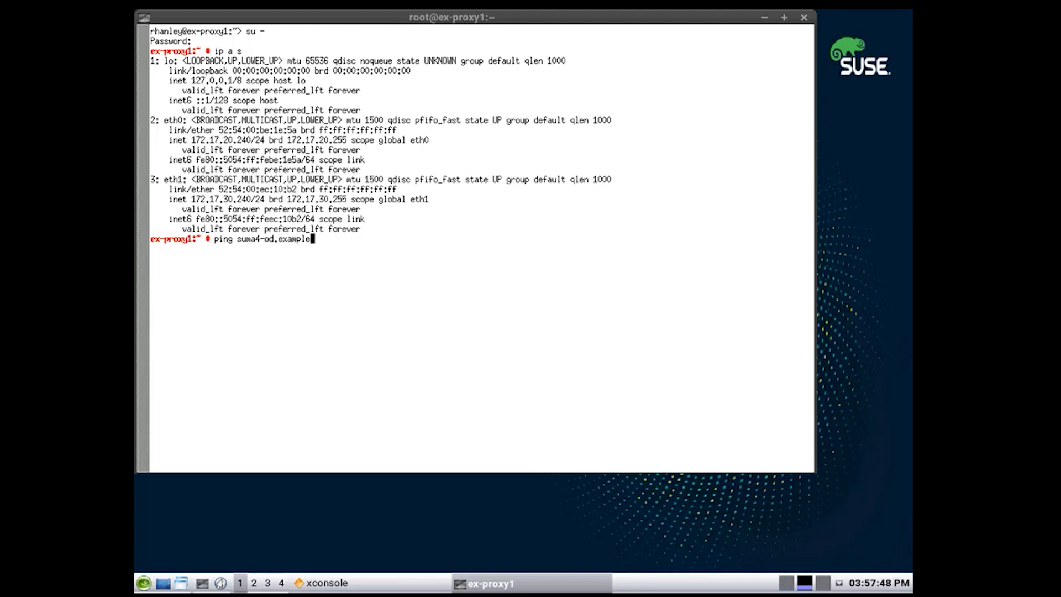
{"action": "type", "text": ".com"}
Ping suma4-od.example.com and ex-services.example.com, stopping each with Ctrl+C, then run hostnamectl.
{"action": "key", "text": "Return"}
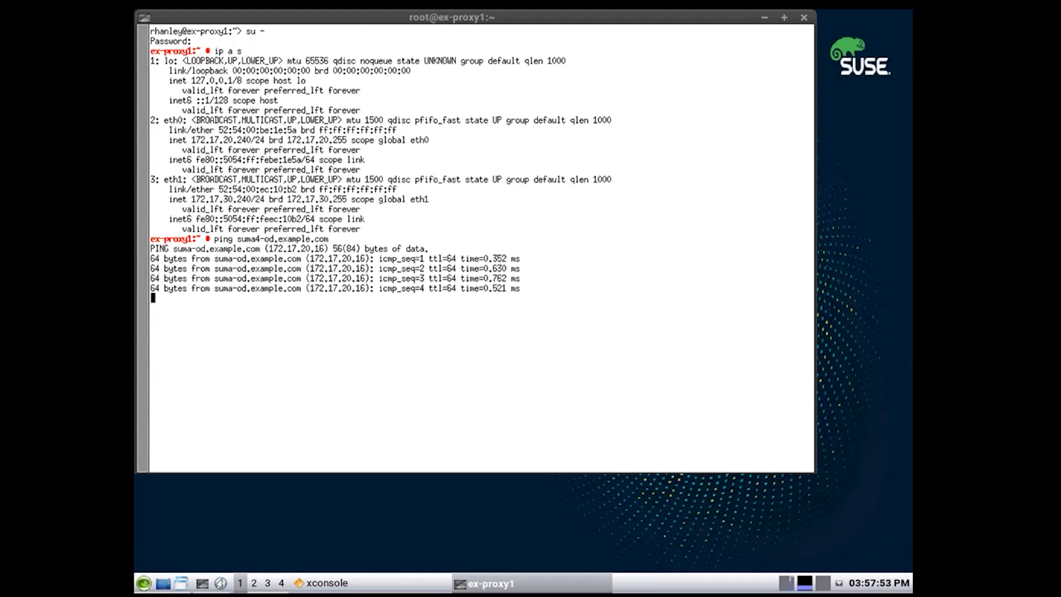
{"action": "key", "text": "ctrl+c"}
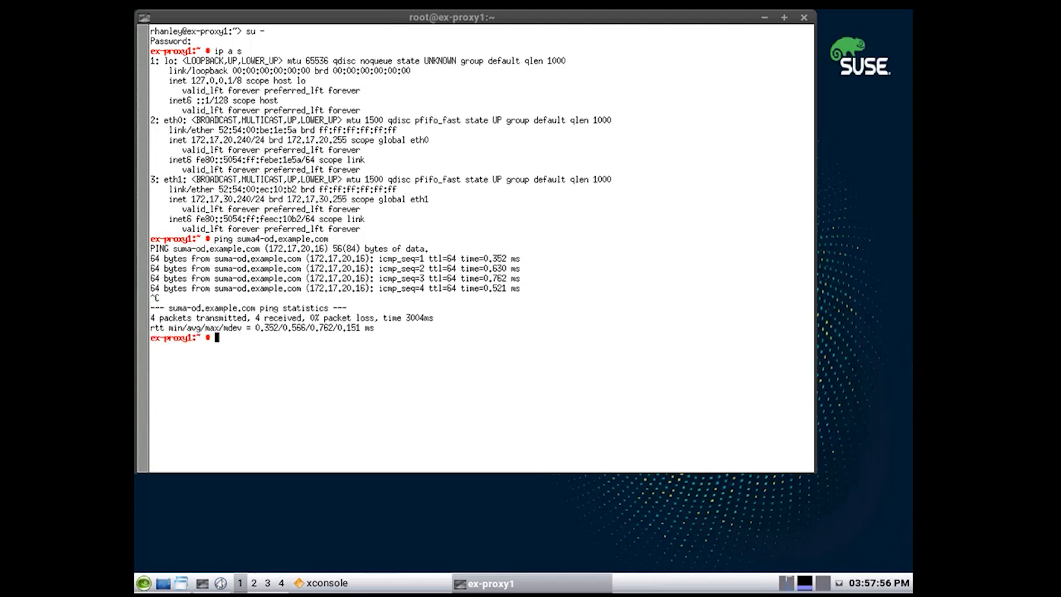
{"action": "type", "text": "ping ex-services."}
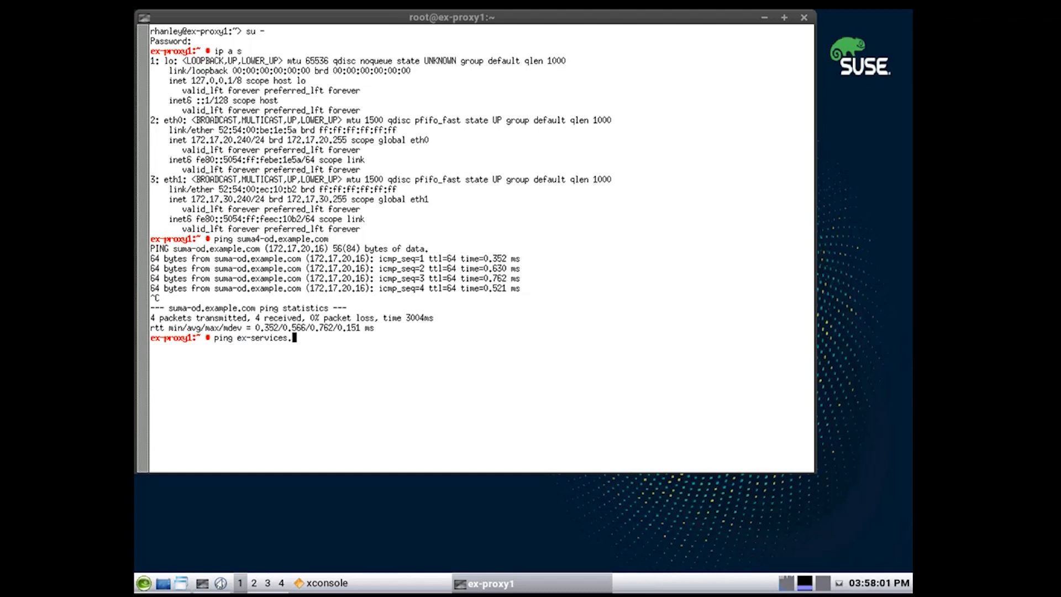
{"action": "type", "text": "example.com"}
{"action": "key", "text": "Return"}
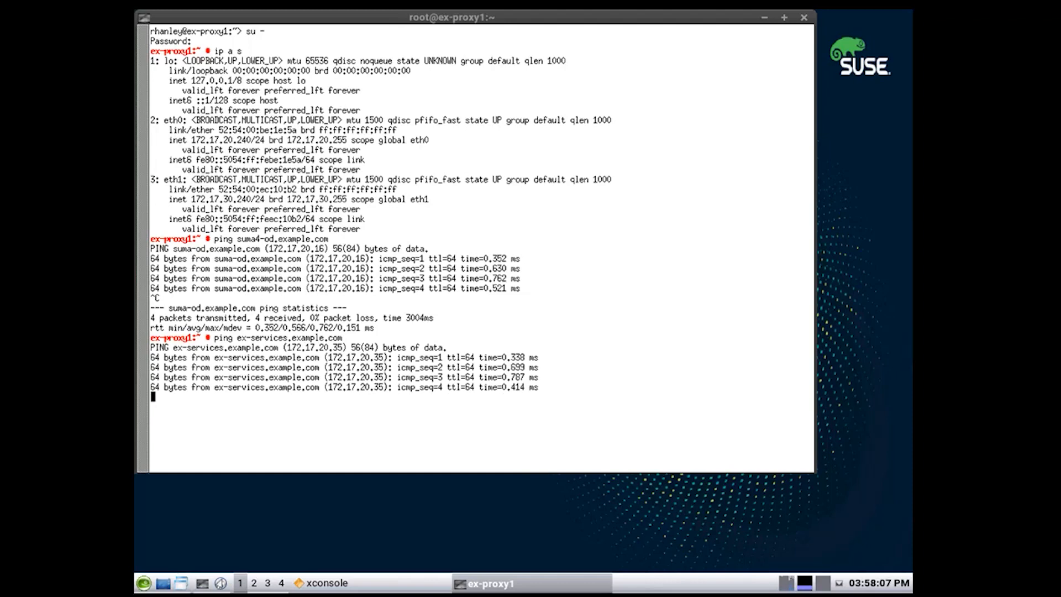
{"action": "key", "text": "ctrl+c"}
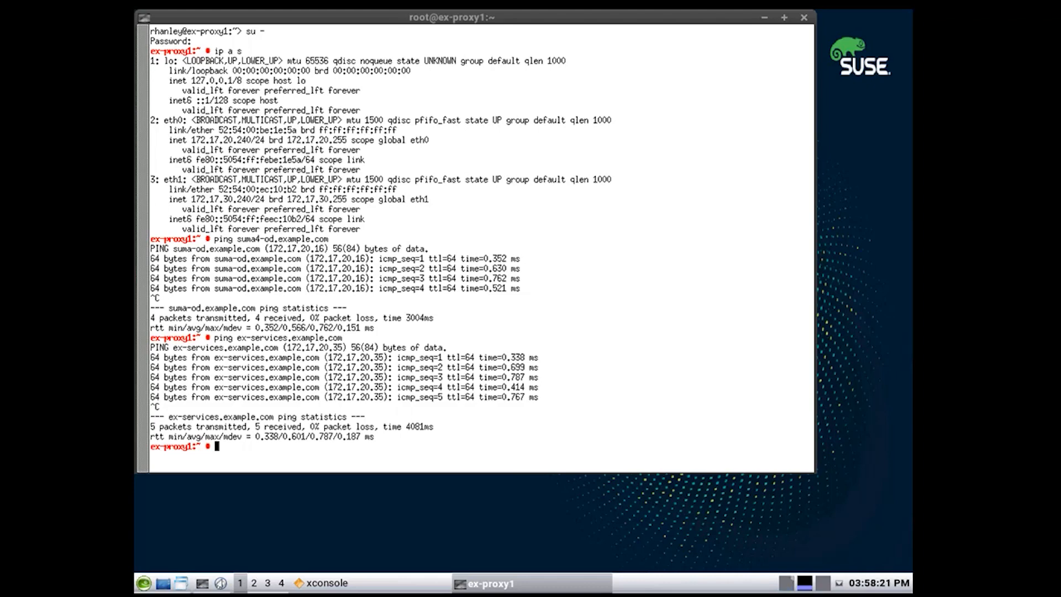
{"action": "type", "text": "hostnamectl"}
{"action": "key", "text": "Return"}
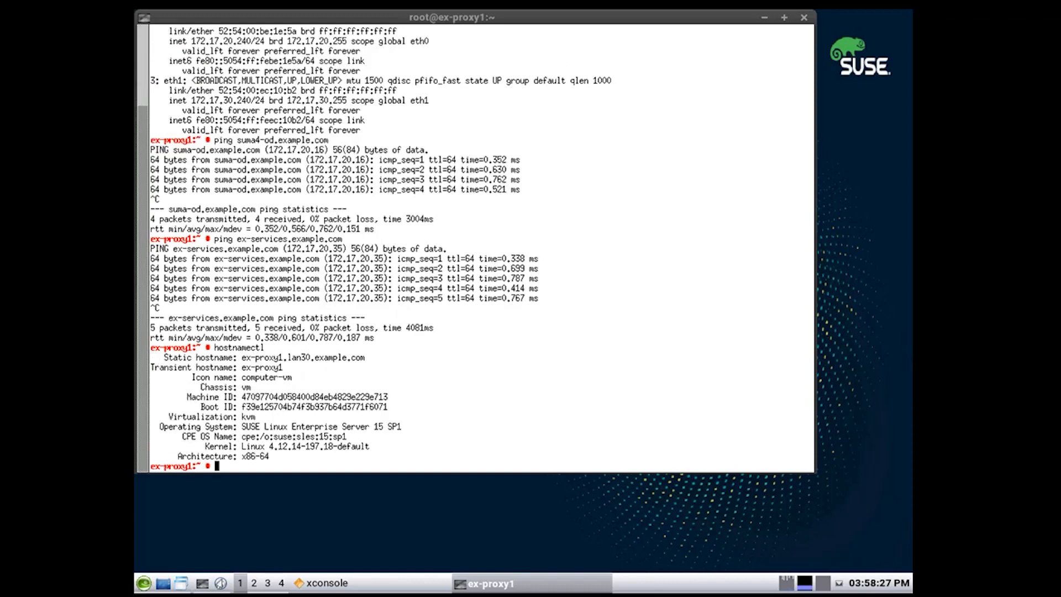